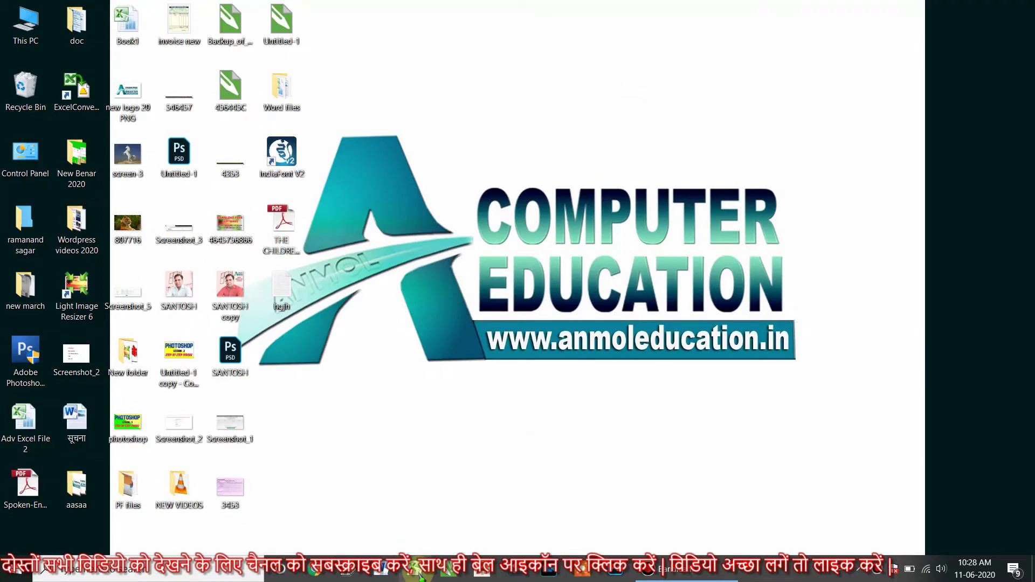
- Bring up the desktop context menu to open 3453.jpg in Photos and a blank Excel workbook
right_click(509, 93)
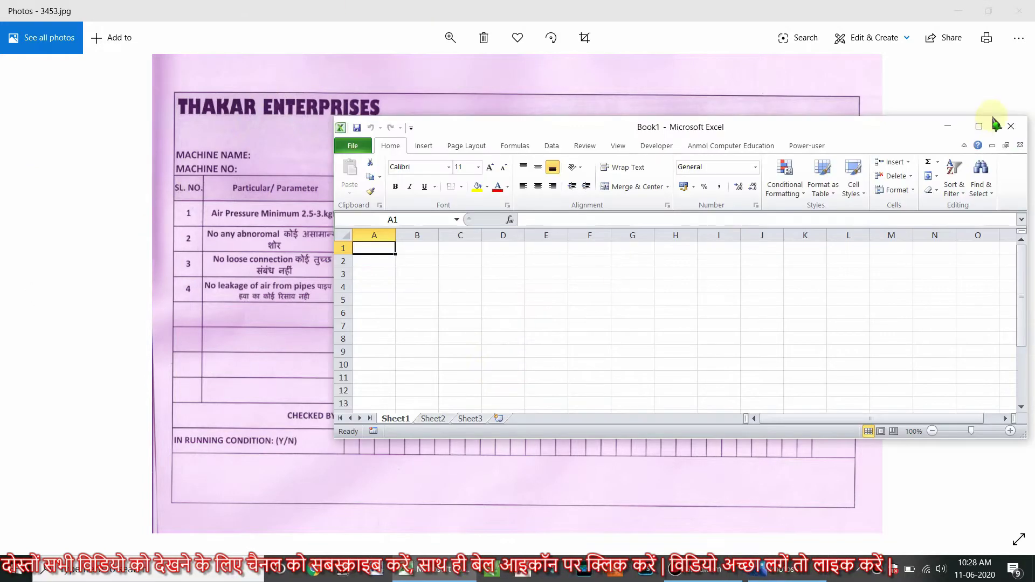
- Minimize Excel to view the check-sheet photo, then restore the workbook and maximize it
left_click(949, 128)
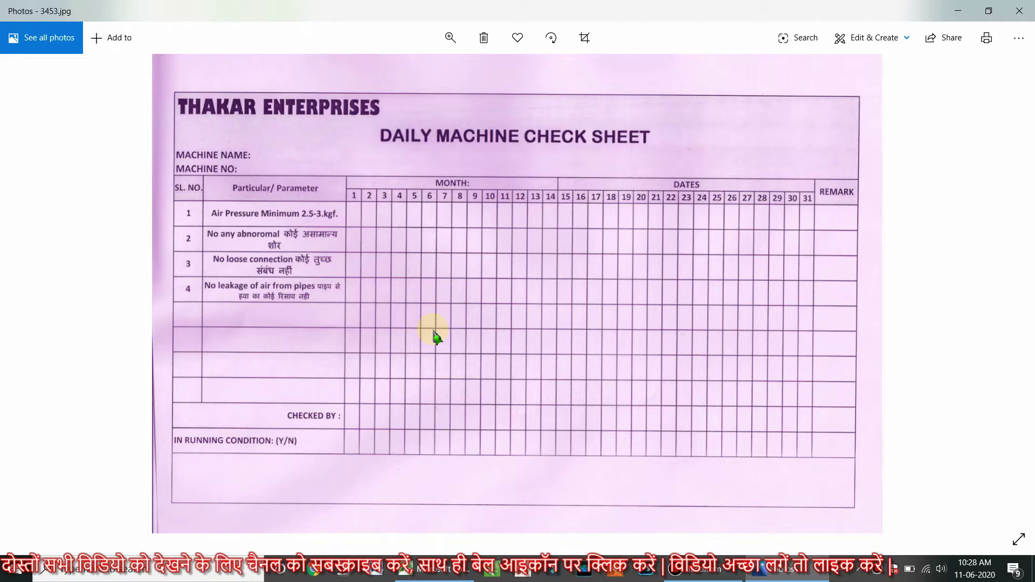
mouse_move(435, 571)
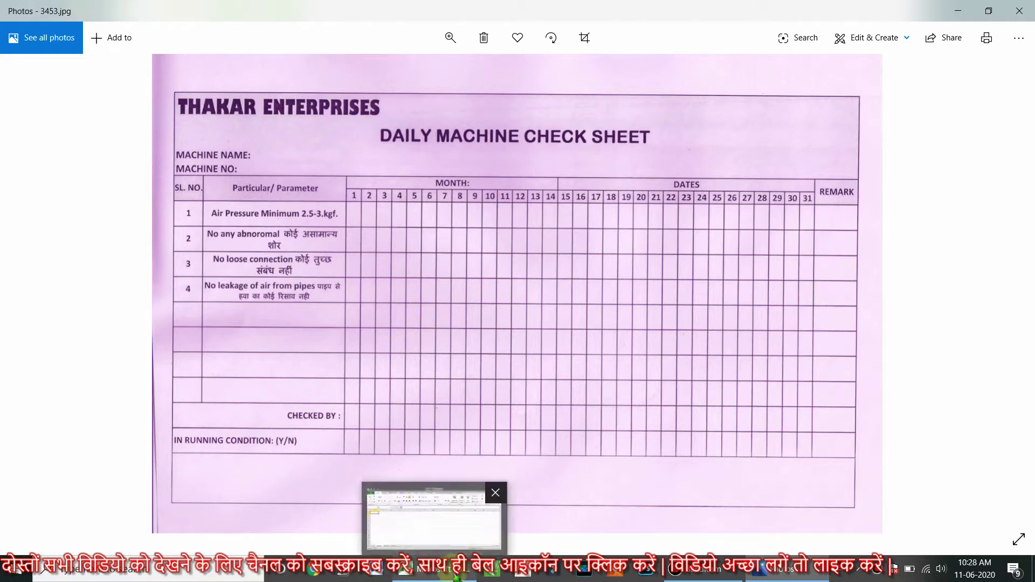
left_click(434, 518)
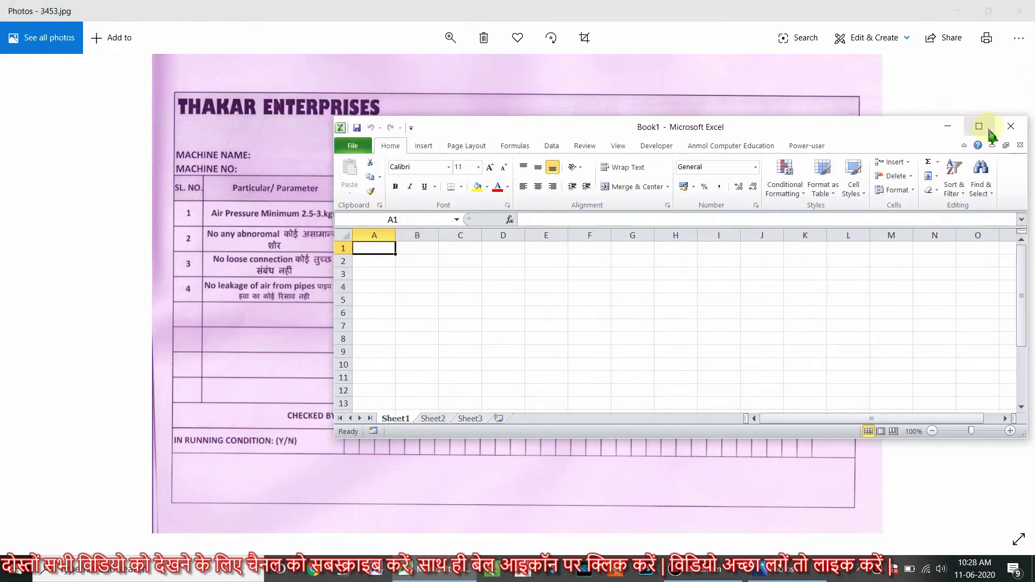
left_click(979, 126)
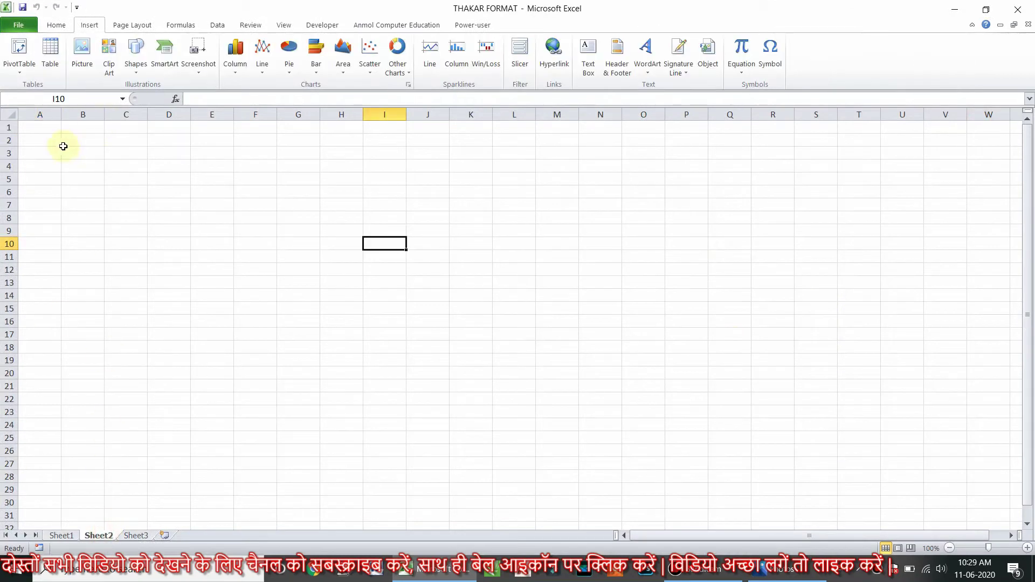
- From cell A1, check Sheet1's print preview and return to the sheet
left_click(37, 129)
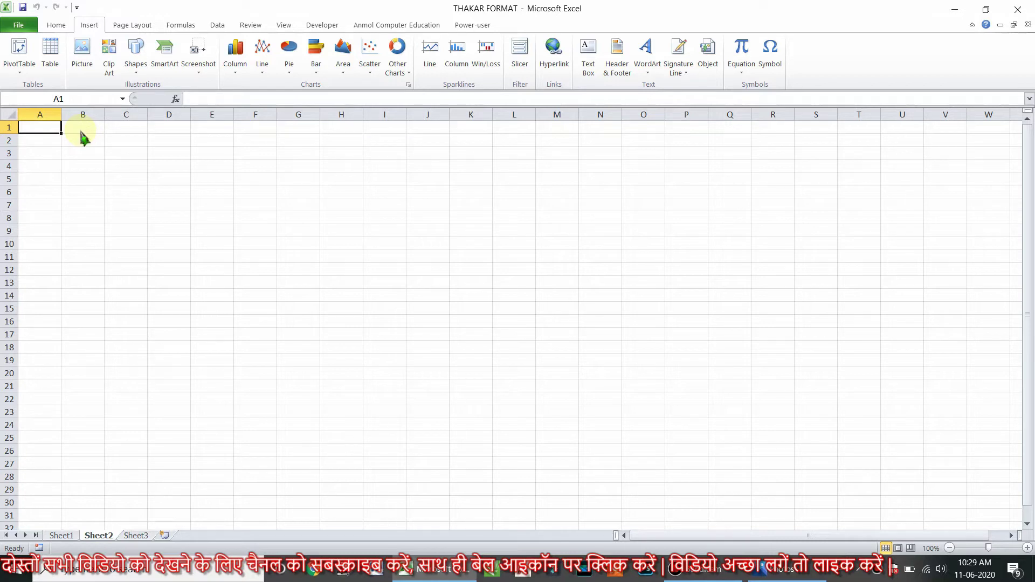
key("ctrl+p")
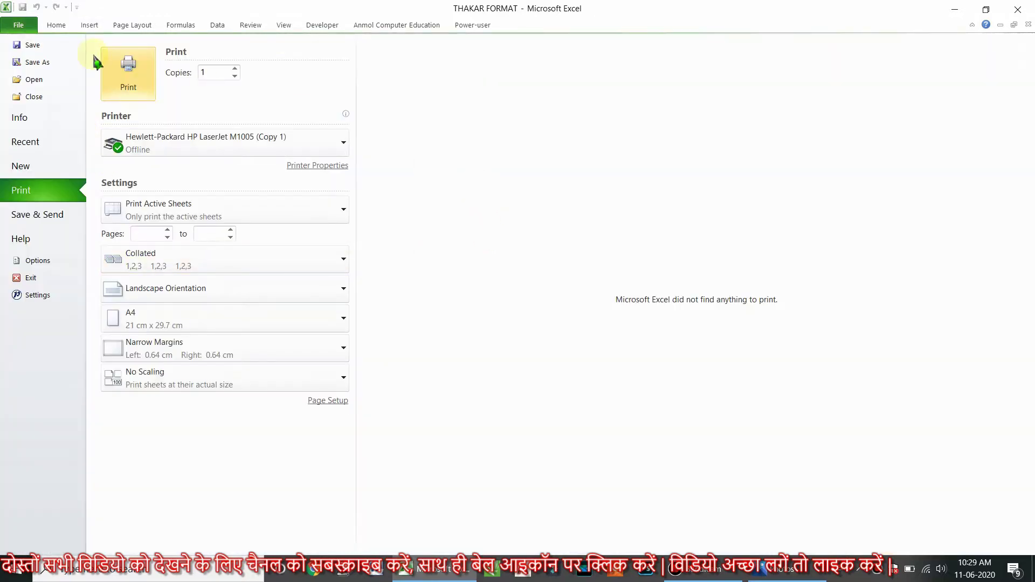
left_click(91, 25)
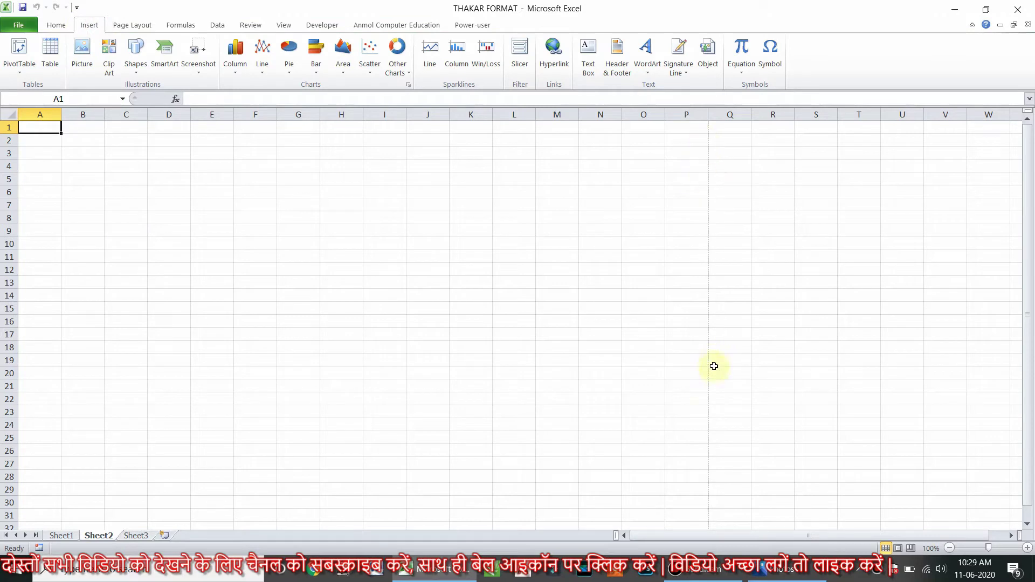
- Apply the Narrow margin preset and open the paper Size list to pick A4
left_click(128, 26)
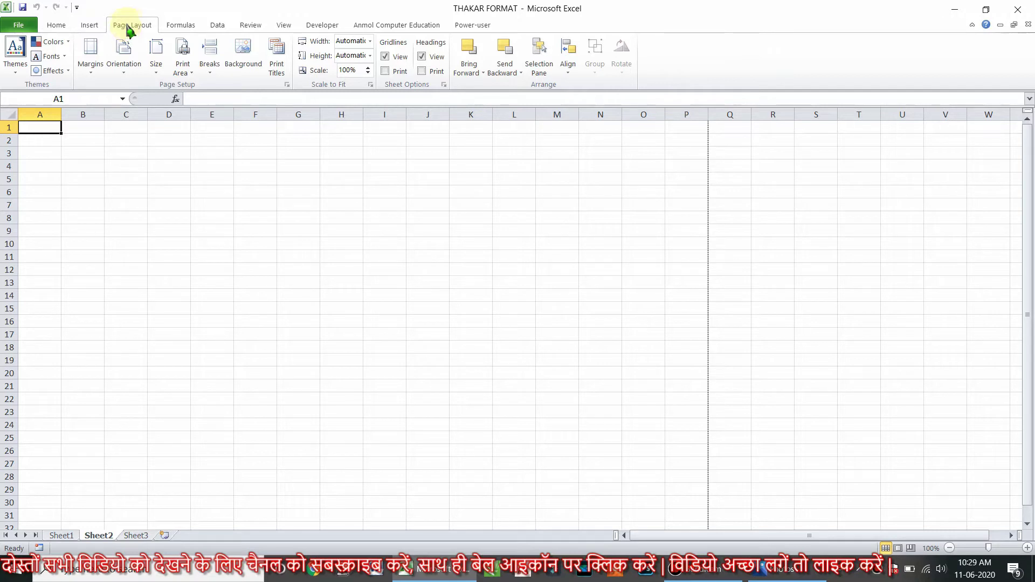
left_click(95, 81)
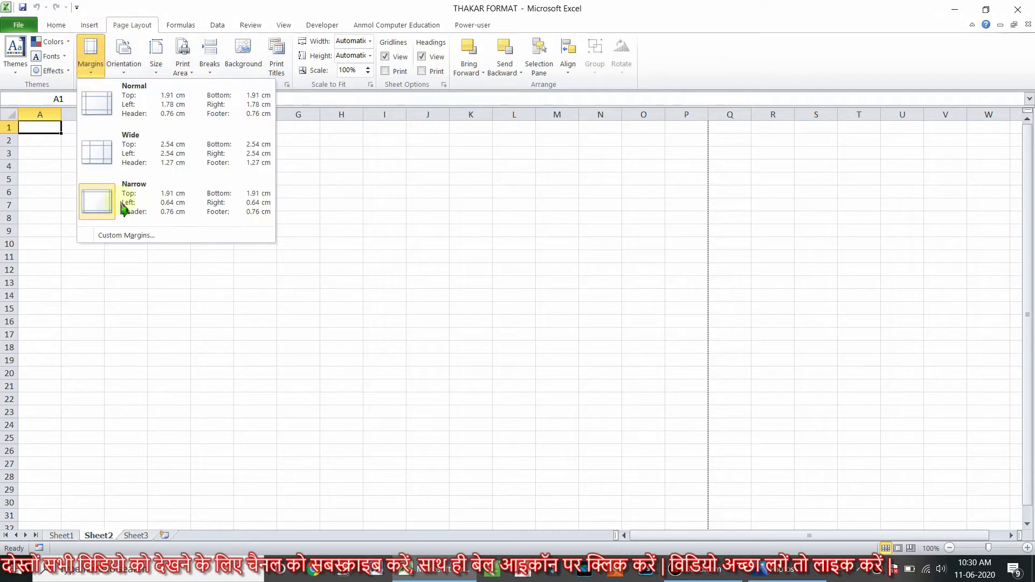
left_click(349, 198)
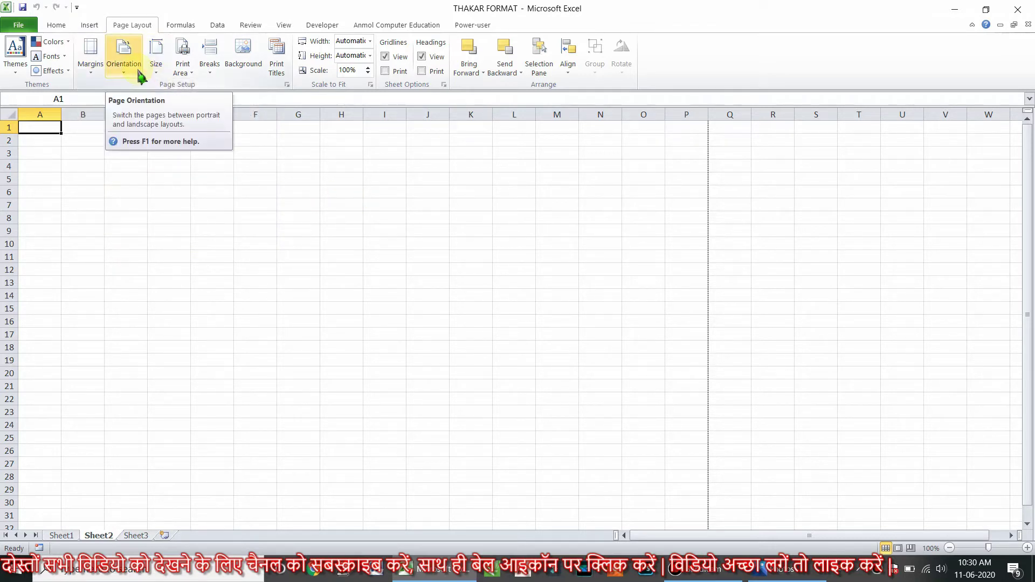
left_click(160, 79)
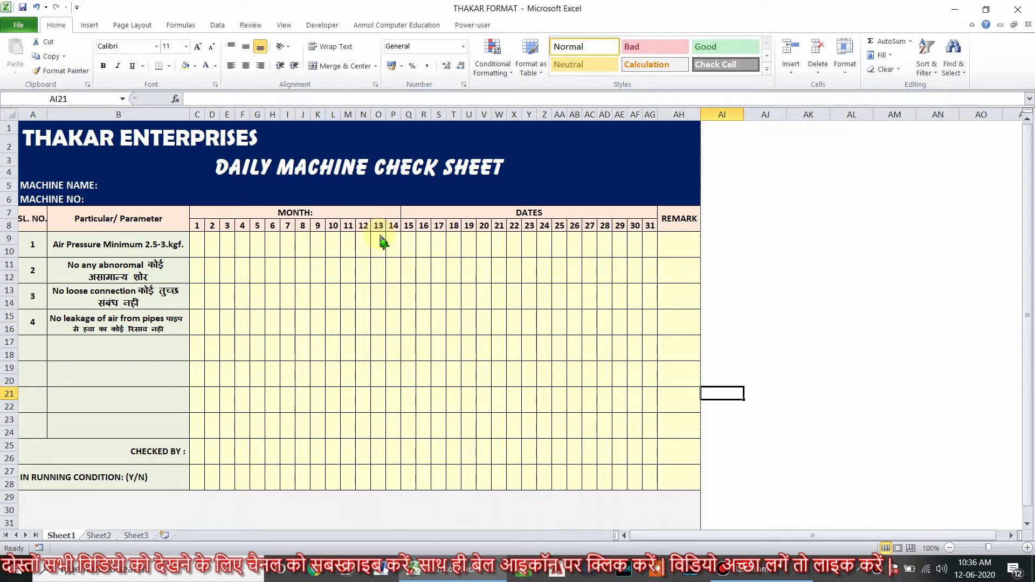
- Preview the finished Sheet1 as one printed page, then switch to the unformatted Sheet2
key("ctrl+p")
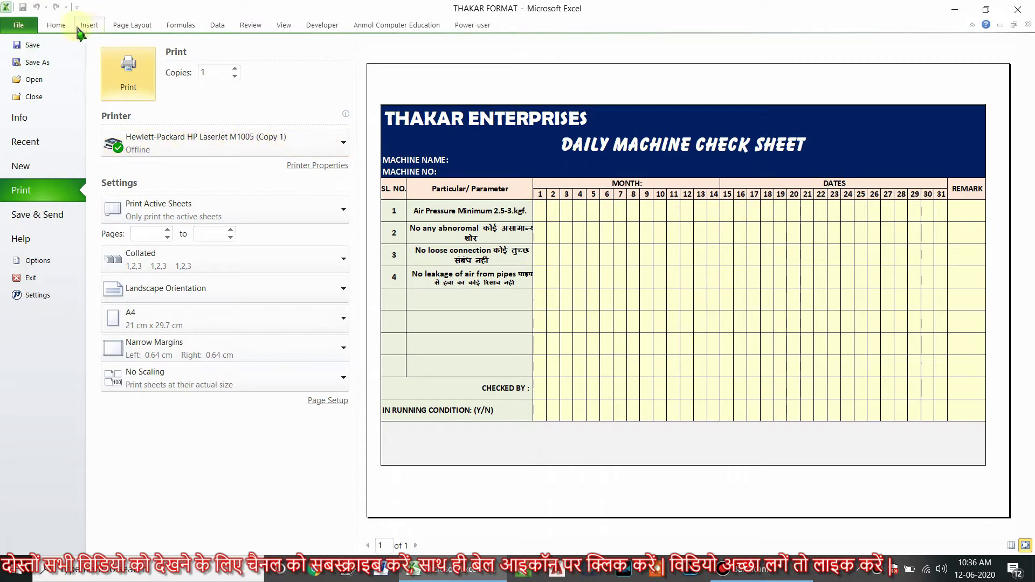
left_click(56, 25)
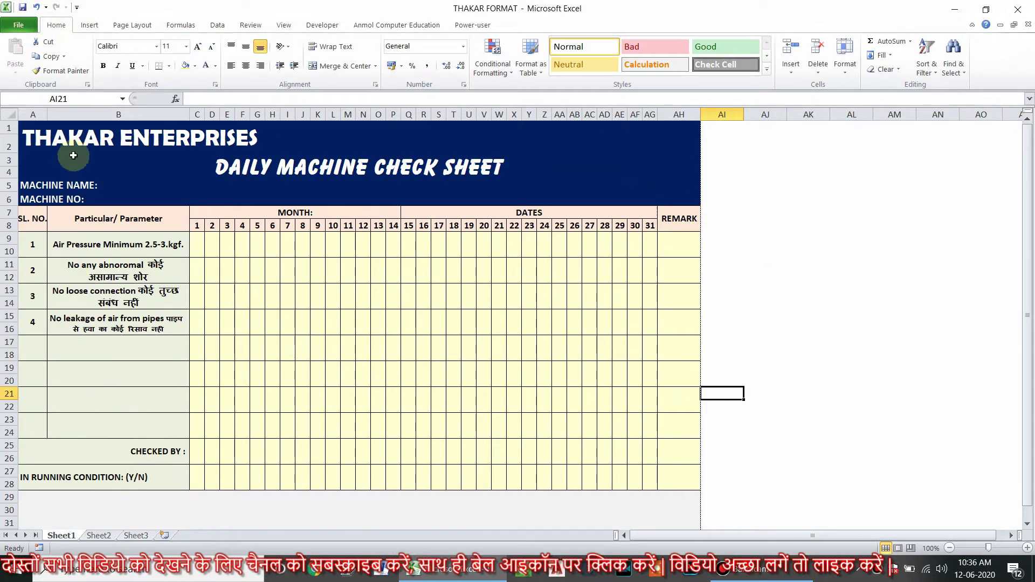
left_click(98, 535)
- Inspect Sheet2's unformatted cells and its row 1 title area
left_click(297, 386)
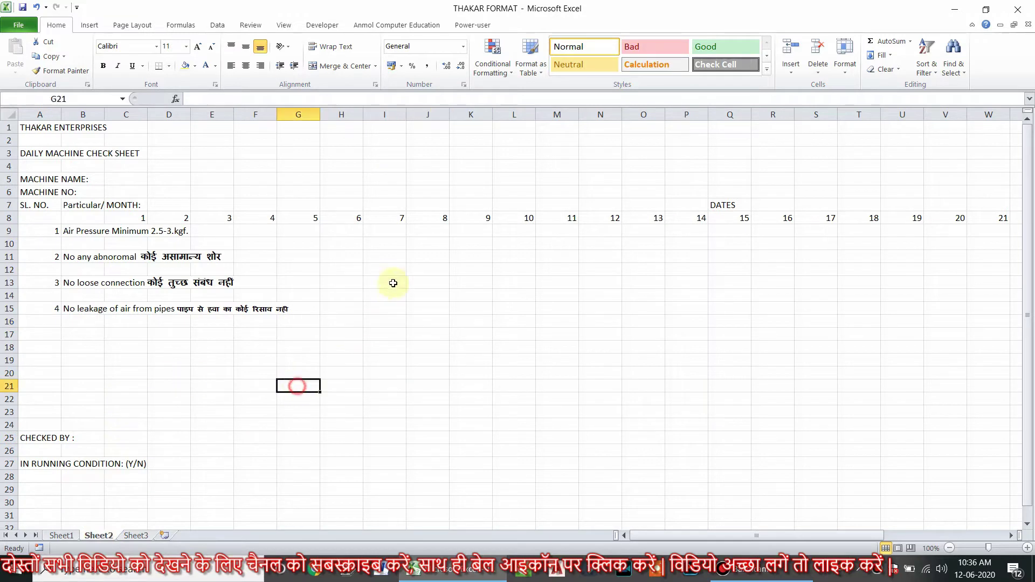
left_click(294, 191)
left_click(205, 180)
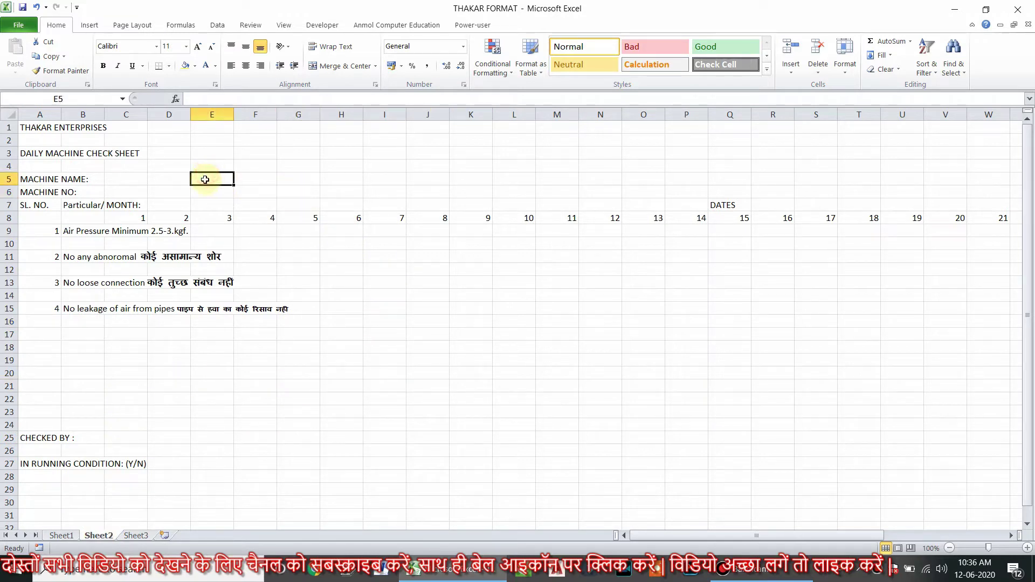
left_click(317, 265)
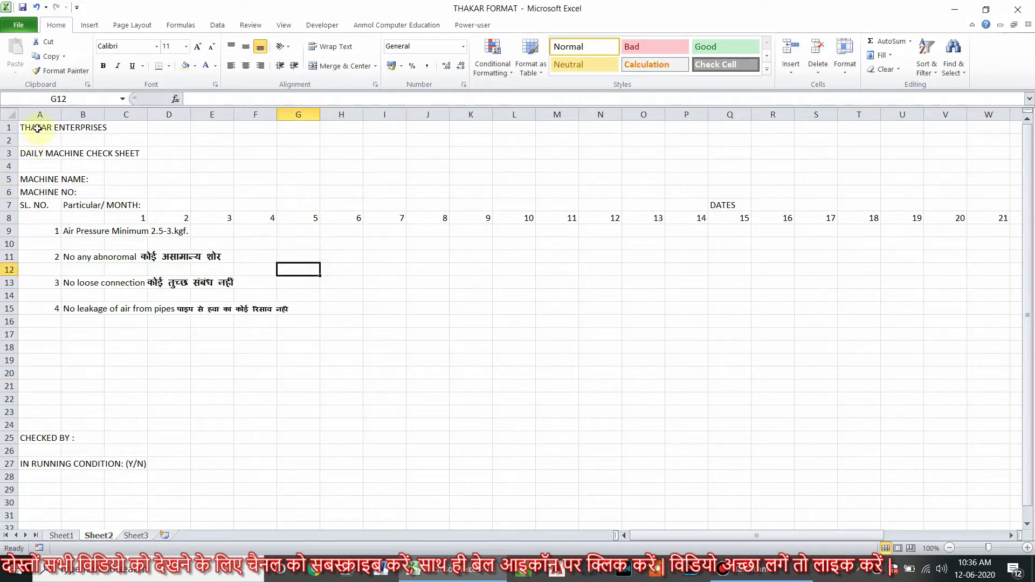
left_click_drag(36, 128, 809, 129)
left_click(420, 168)
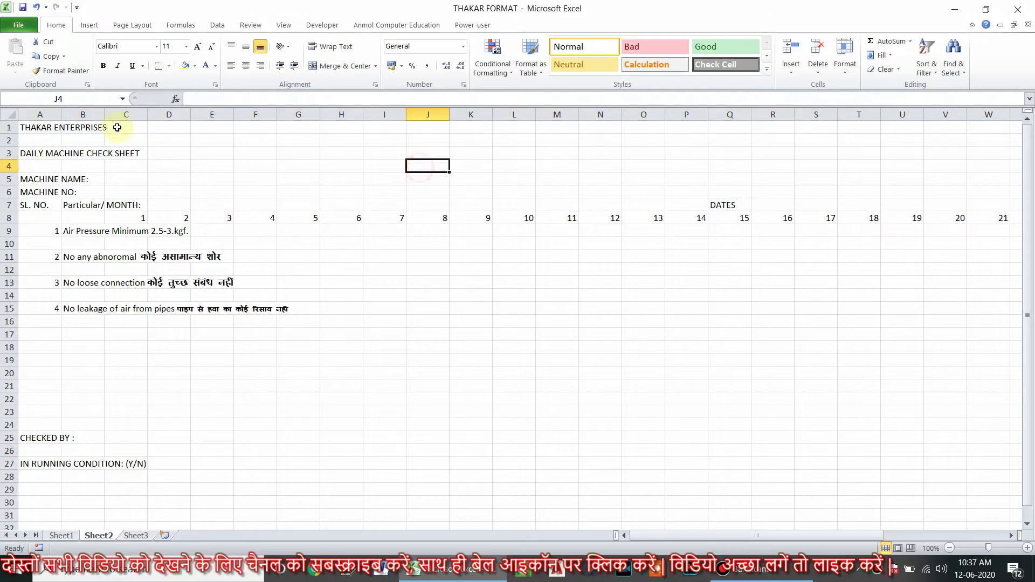
- Replace the A1 title with 'ANMOL COMPUTER EDUCATION', correcting the typo before committing
left_click(31, 130)
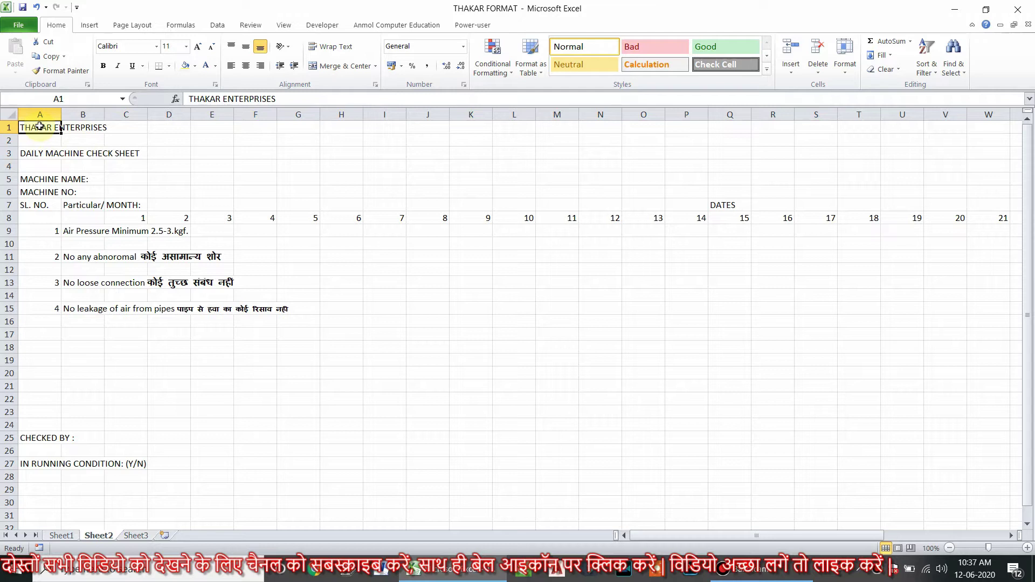
type("AN")
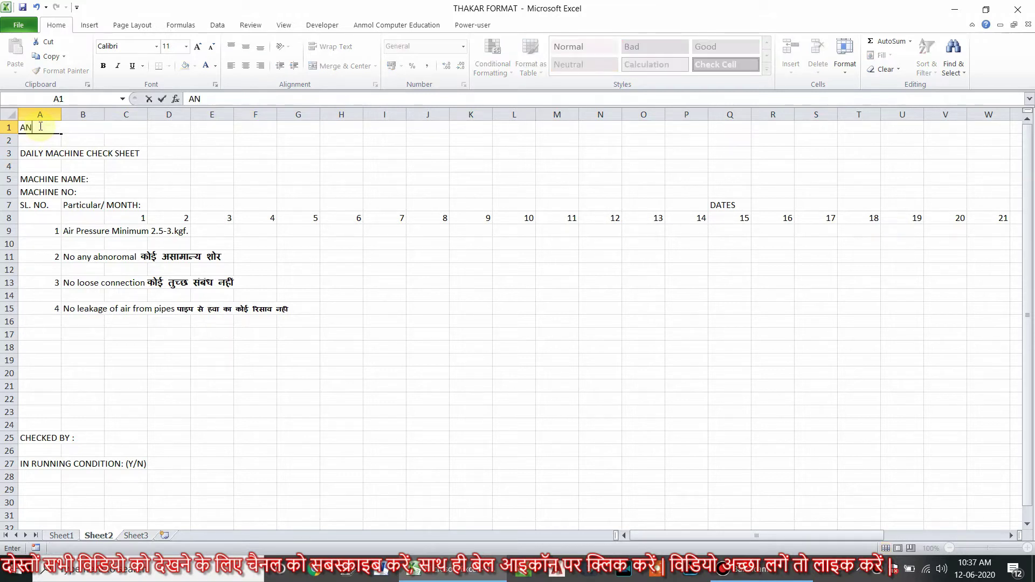
type("MOL COMPUTER E")
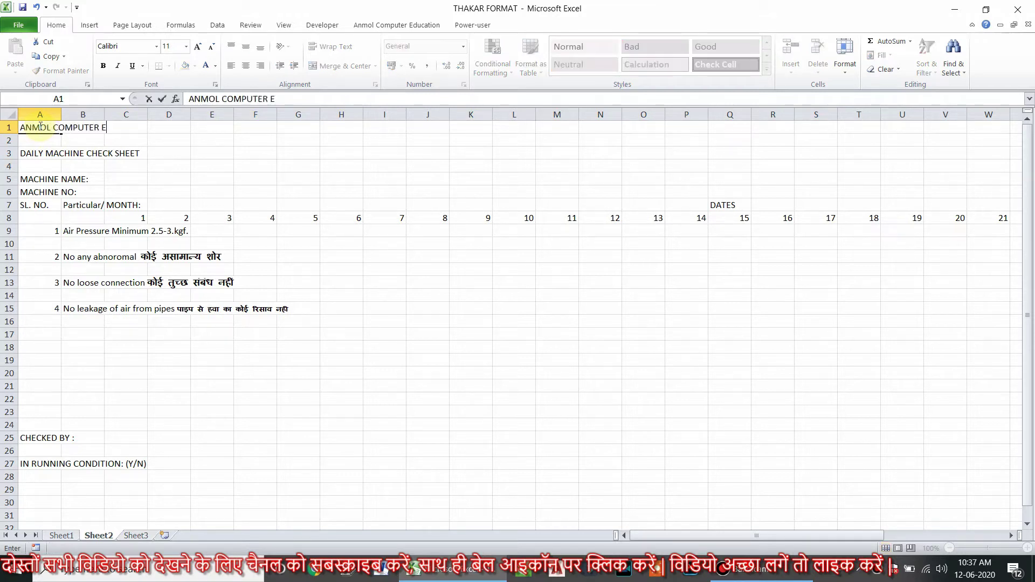
type("DUCAITON")
key("BackSpace")
key("BackSpace")
key("BackSpace")
type("ION")
left_click(197, 141)
left_click(350, 333)
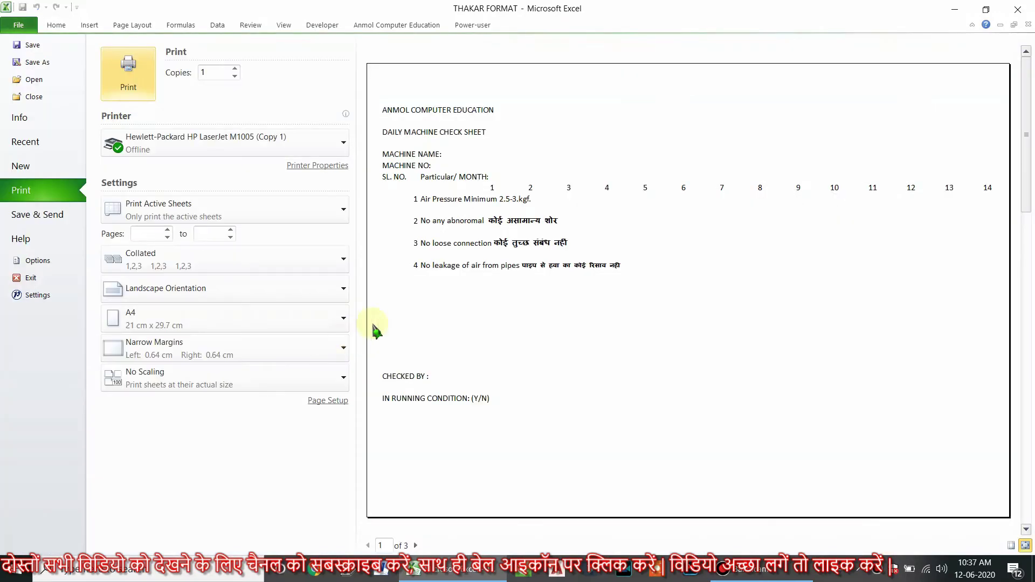
- Leave print preview and scroll Sheet2 to review its layout
left_click(56, 25)
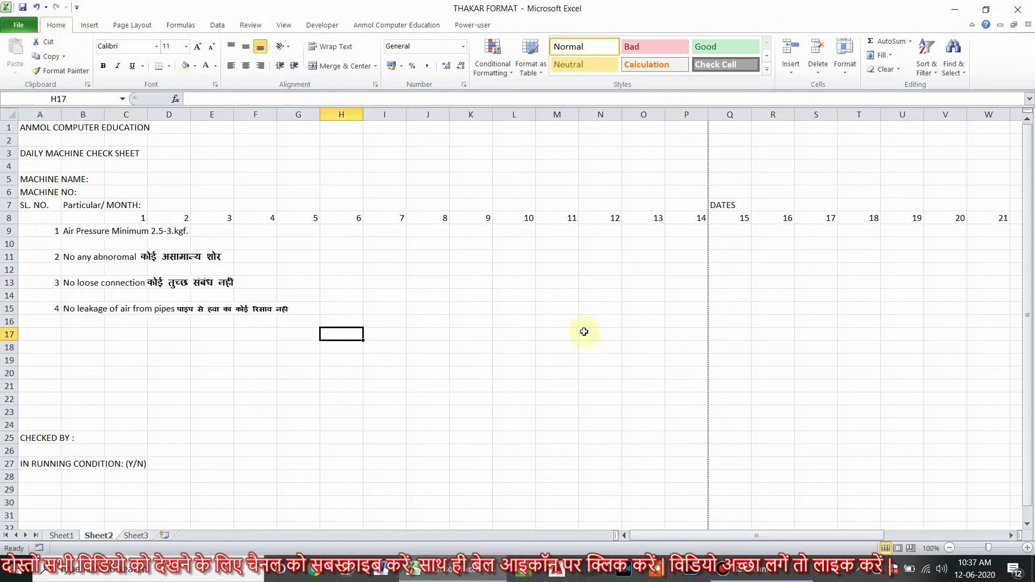
left_click(584, 332)
scroll(593, 291, "down", 4)
scroll(578, 309, "up", 4)
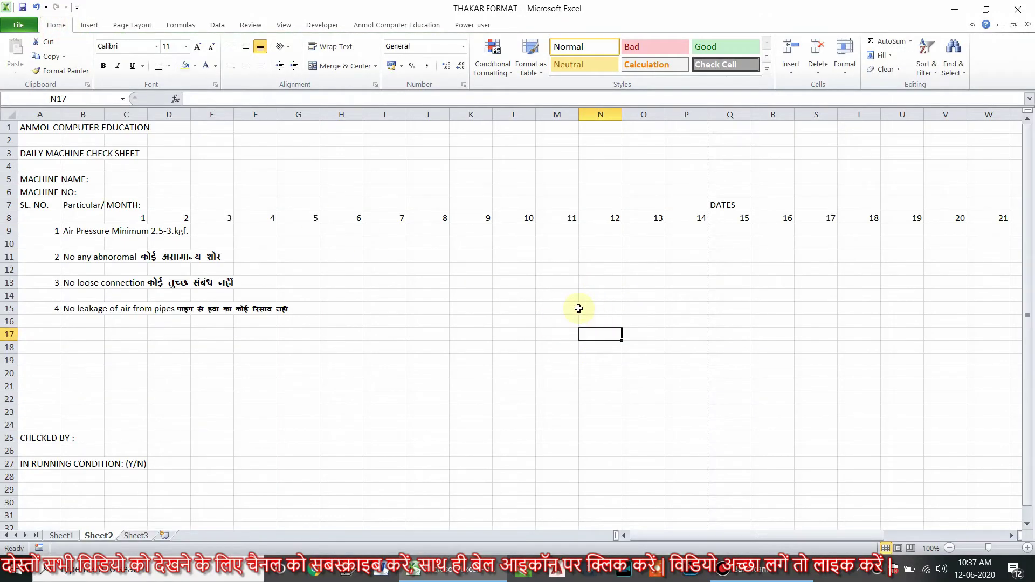
scroll(703, 367, "down", 4)
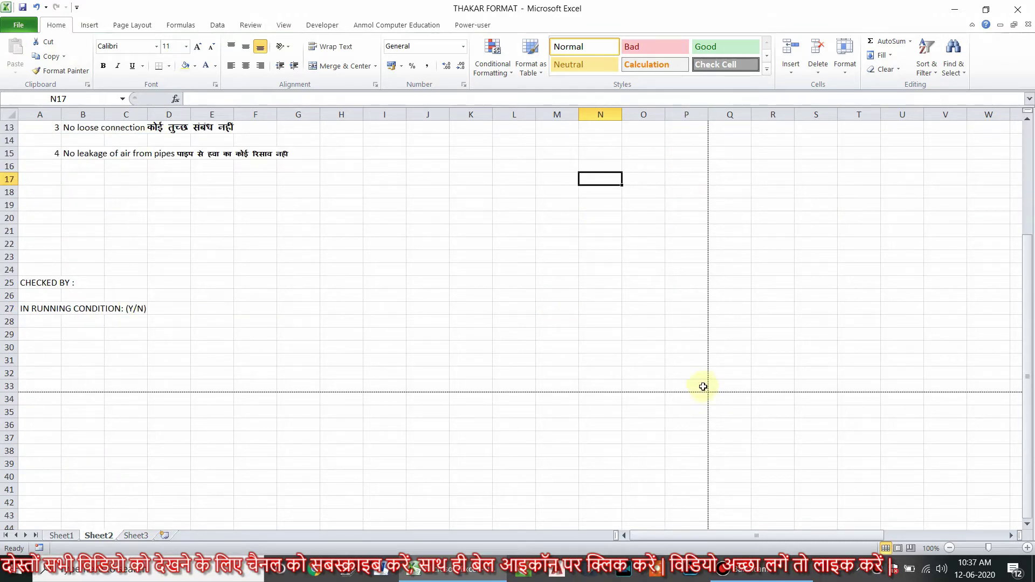
scroll(705, 391, "up", 4)
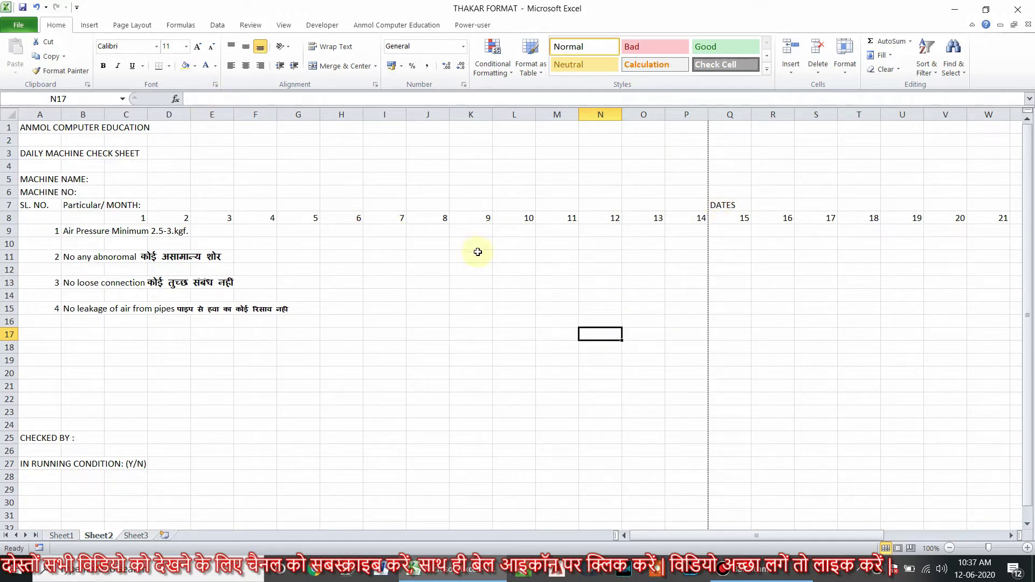
- Review the checklist cells and the day numbers 1, 2, 3 in row 8 from C8
left_click(434, 176)
left_click(419, 308)
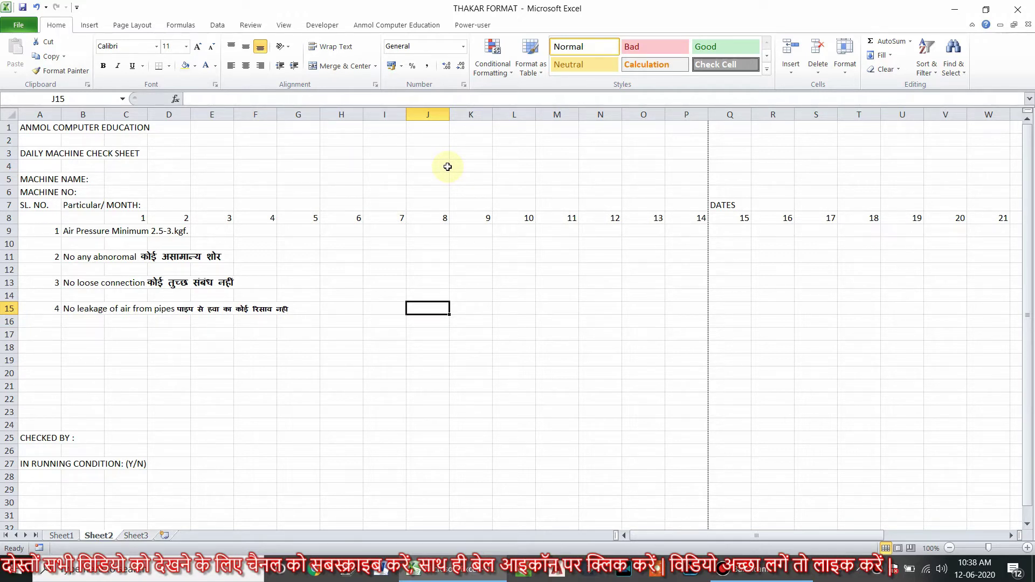
left_click(469, 321)
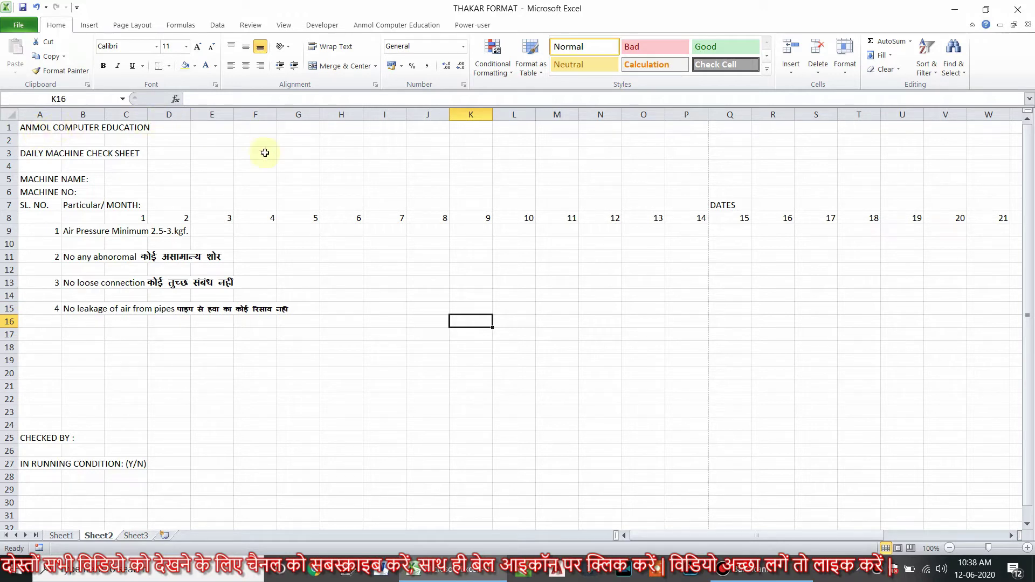
left_click(135, 218)
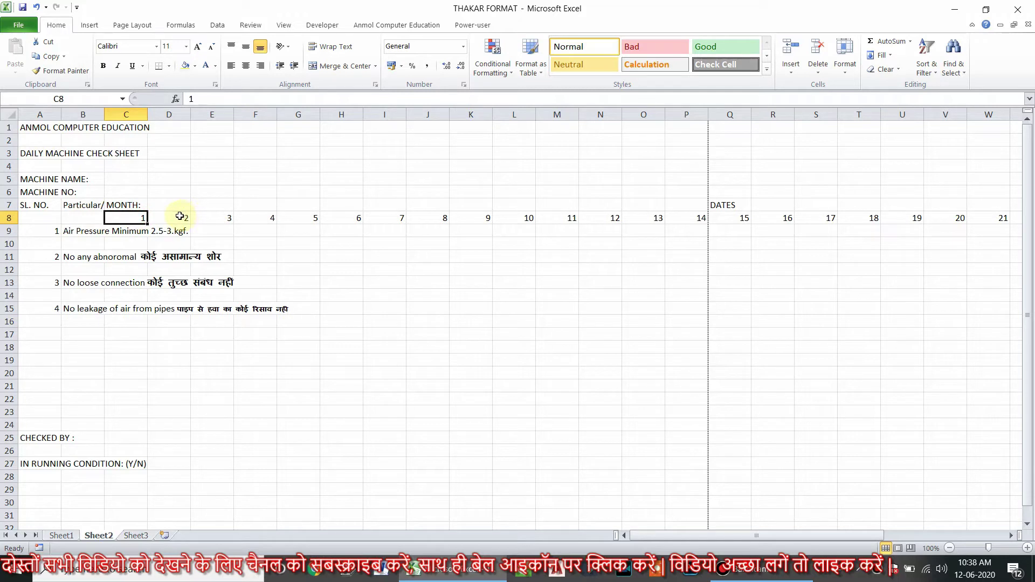
left_click(205, 218)
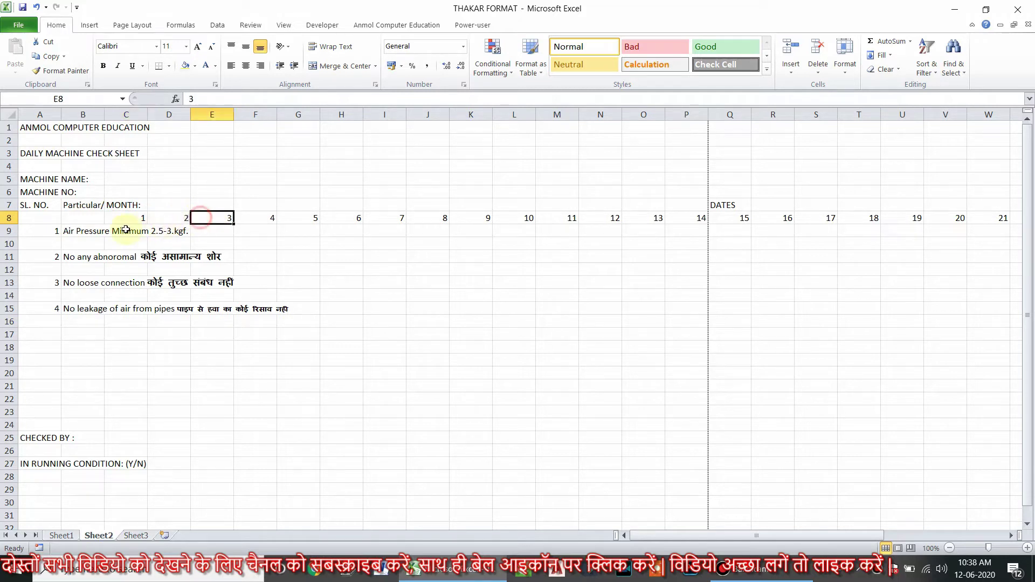
left_click(125, 220)
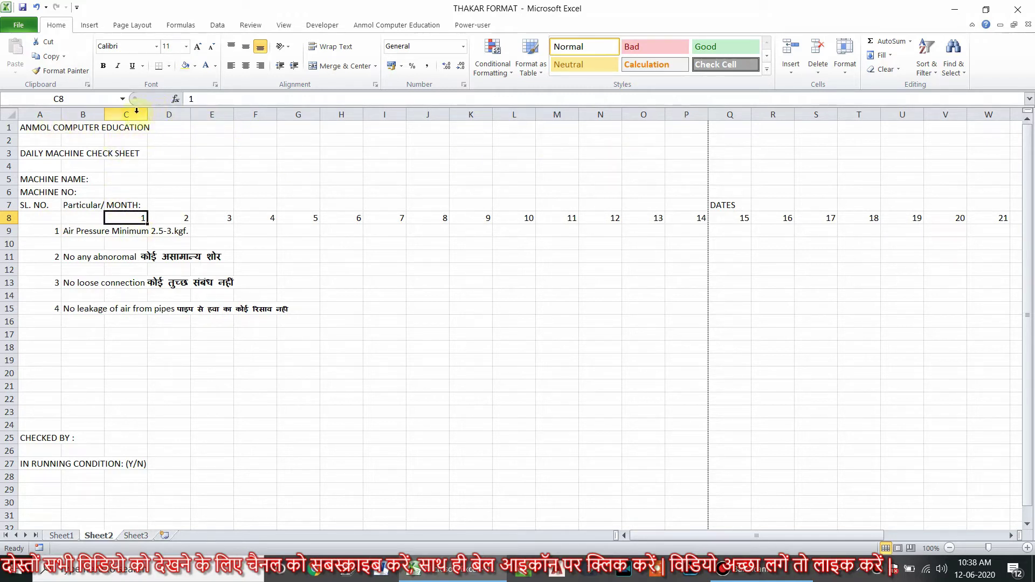
- Narrow the date columns C through AG to one equal small width
left_click_drag(137, 111, 1022, 115)
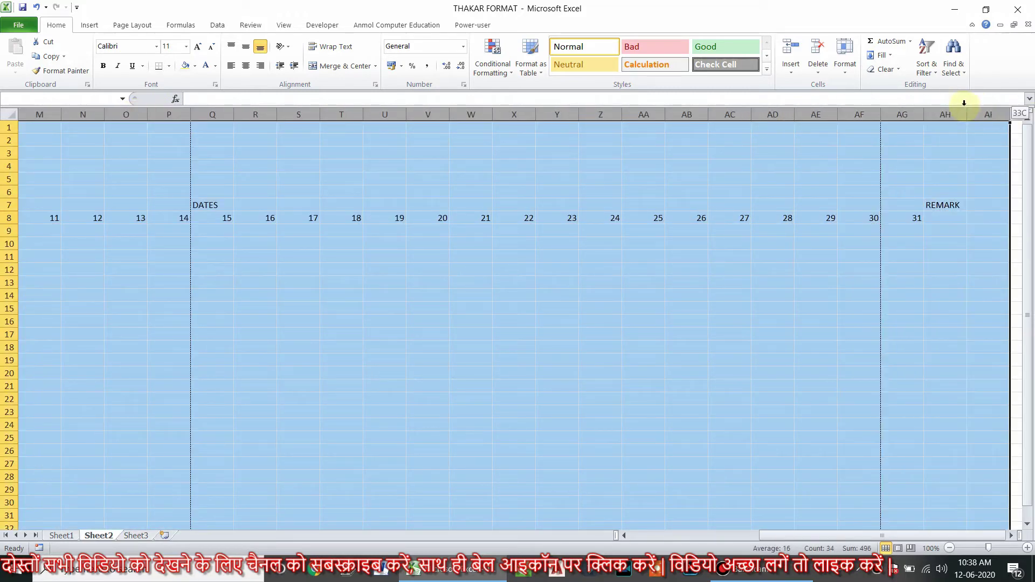
mouse_move(1022, 114)
left_mouse_down()
mouse_move(942, 102)
mouse_move(862, 110)
left_mouse_up()
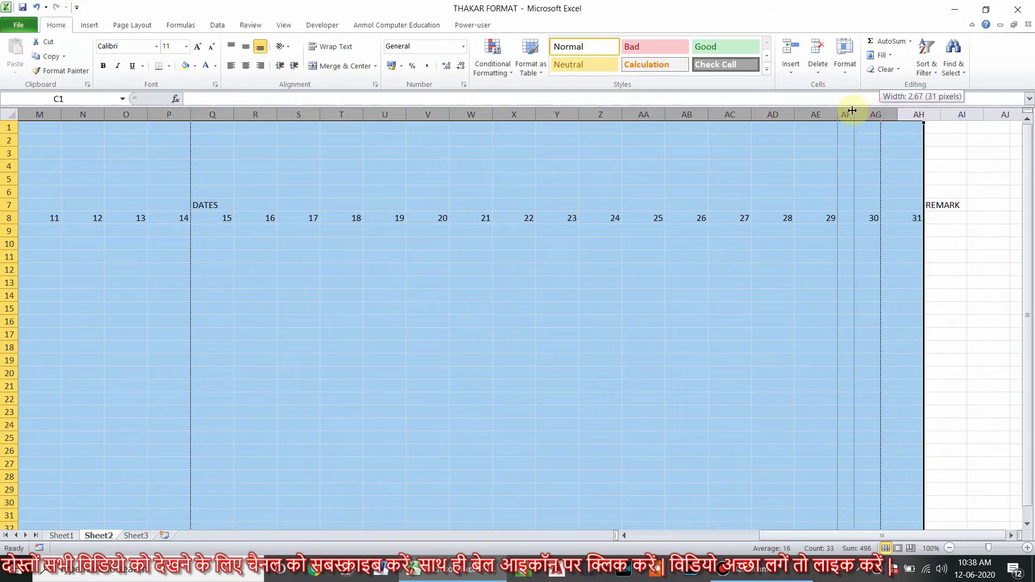
left_click_drag(863, 110, 854, 111)
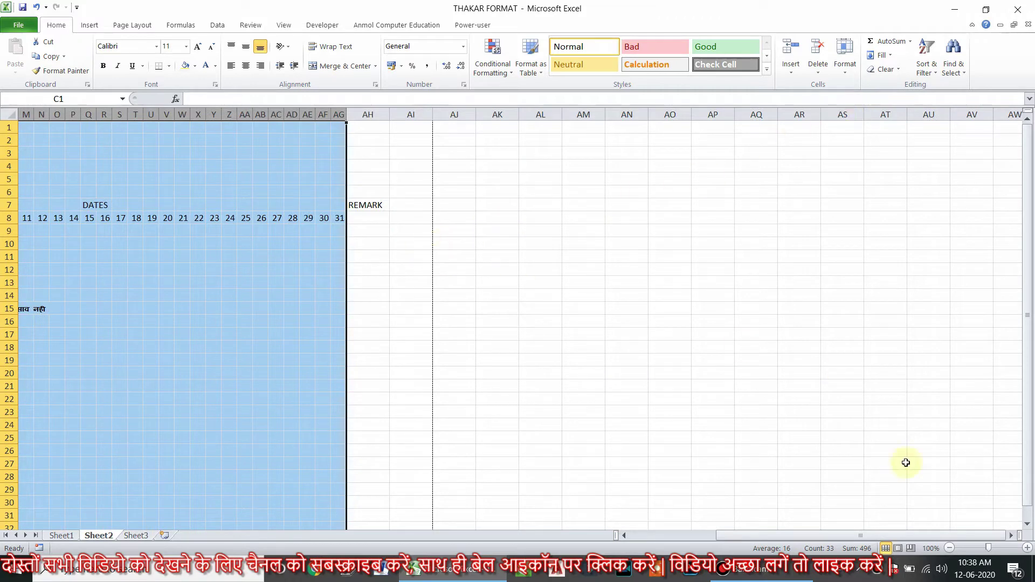
left_click_drag(884, 536, 705, 551)
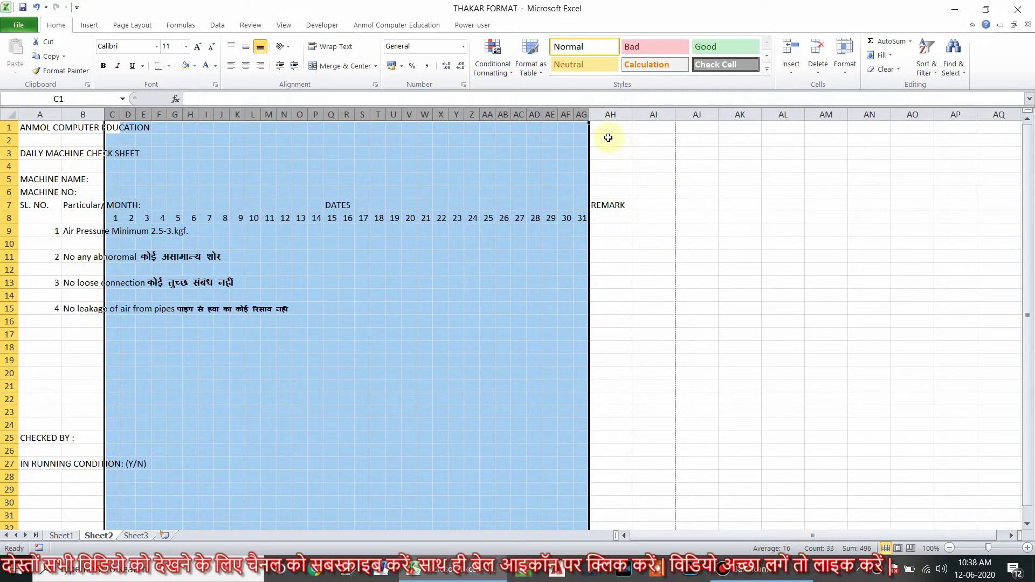
left_click_drag(588, 113, 591, 114)
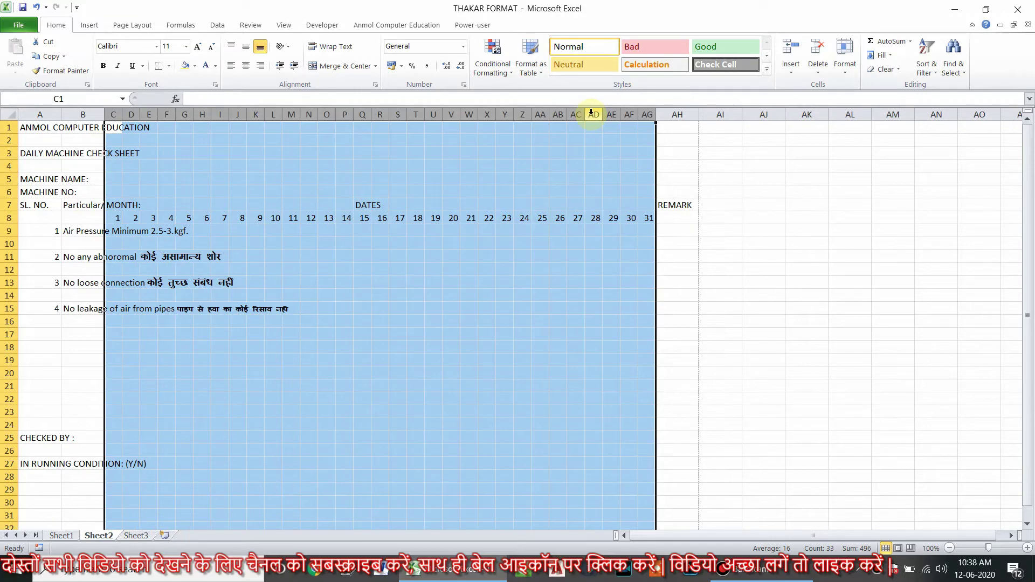
- Check the narrowed columns fit on screen, then select A1:AH2 for the title
left_click(671, 281)
left_click(674, 209)
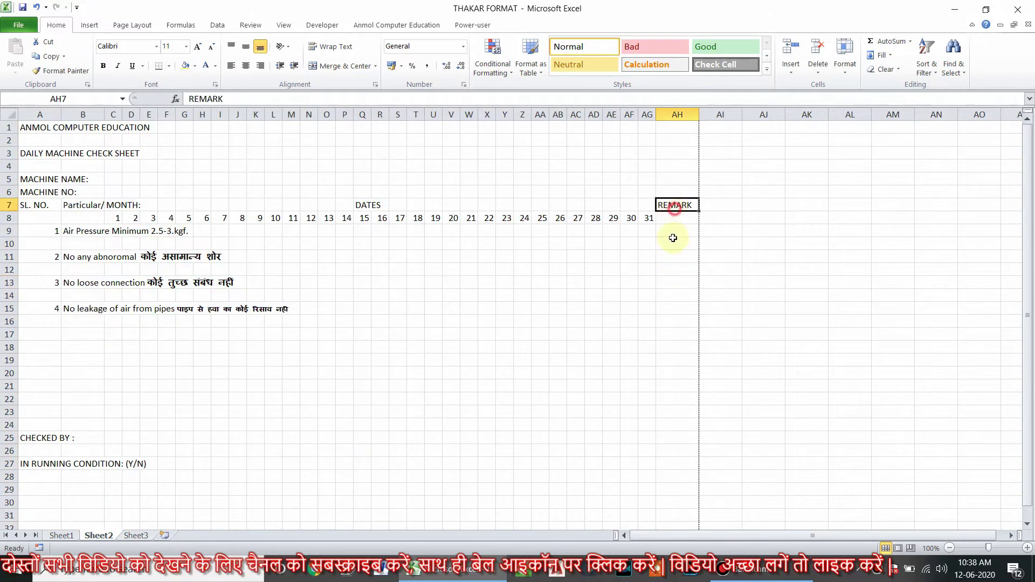
scroll(502, 242, "down", 4)
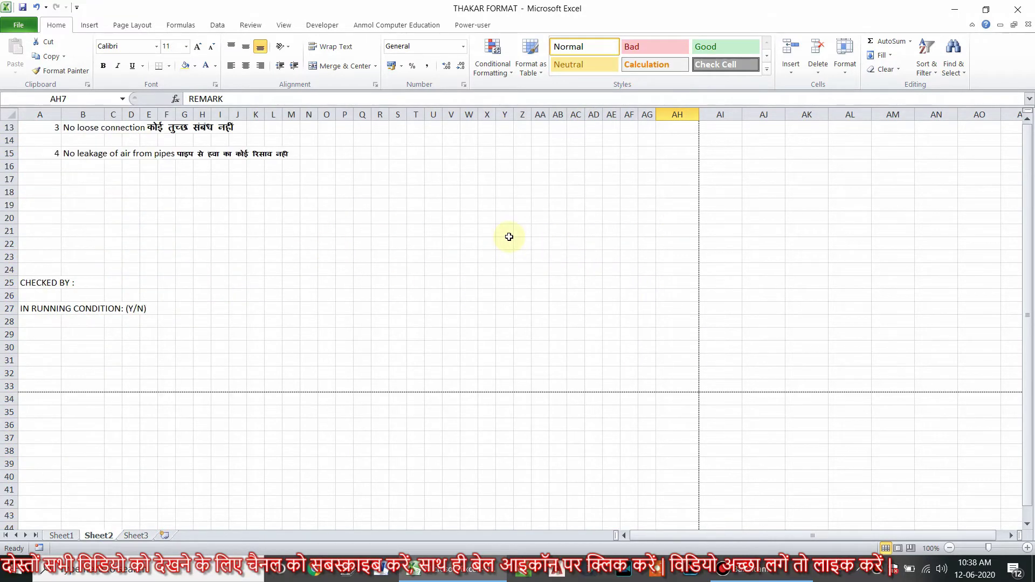
scroll(509, 235, "up", 4)
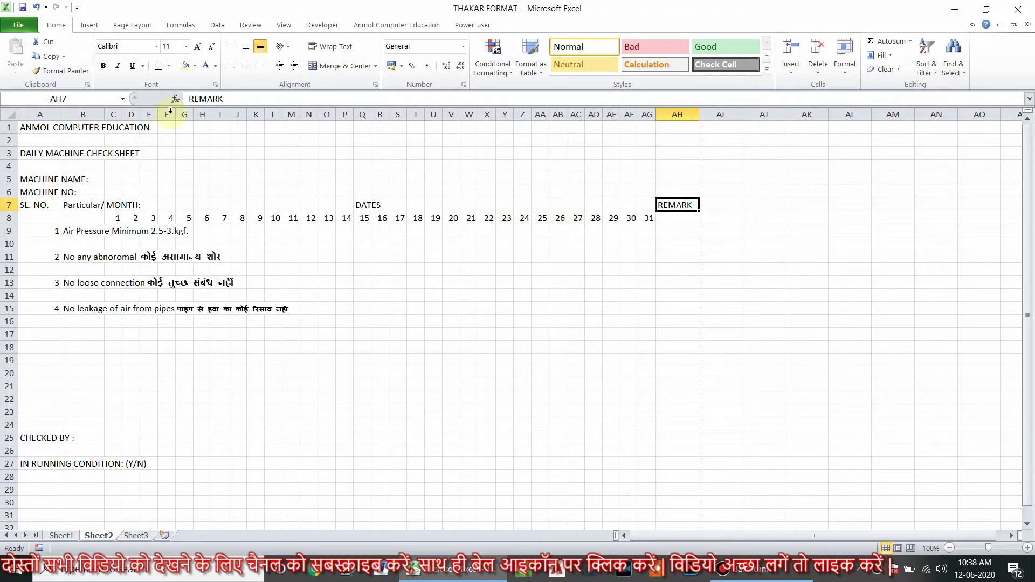
left_click_drag(168, 114, 652, 118)
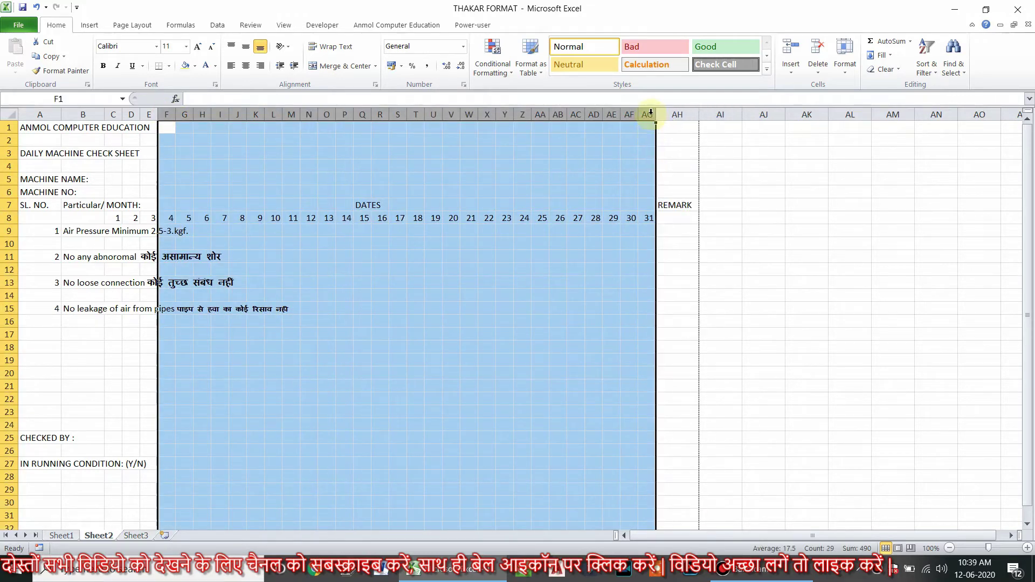
left_click(505, 322)
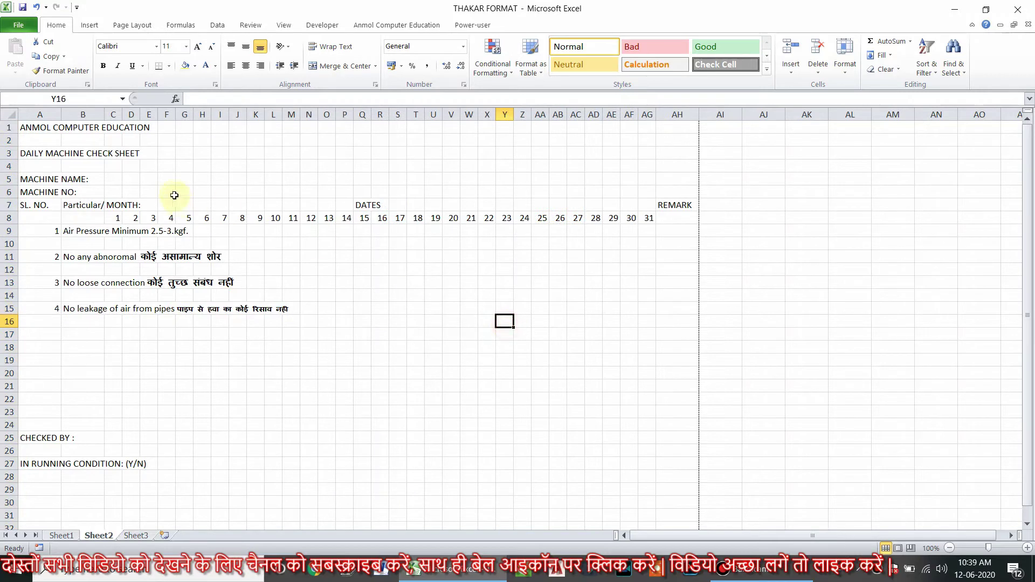
left_click_drag(34, 127, 674, 137)
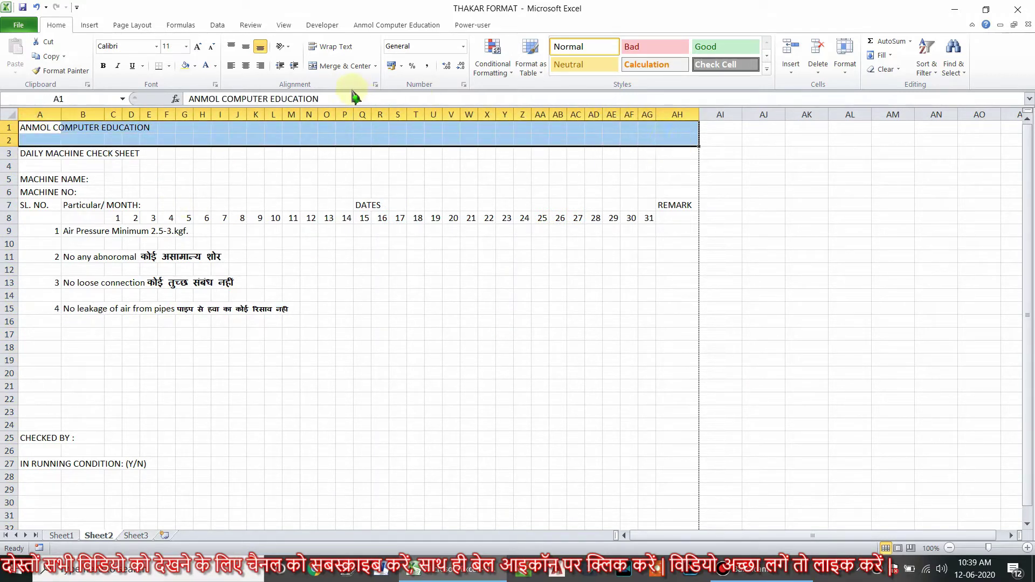
- Merge and centre the title across A1:AH2, middle-aligned, and enlarge it to 26 point
left_click(345, 66)
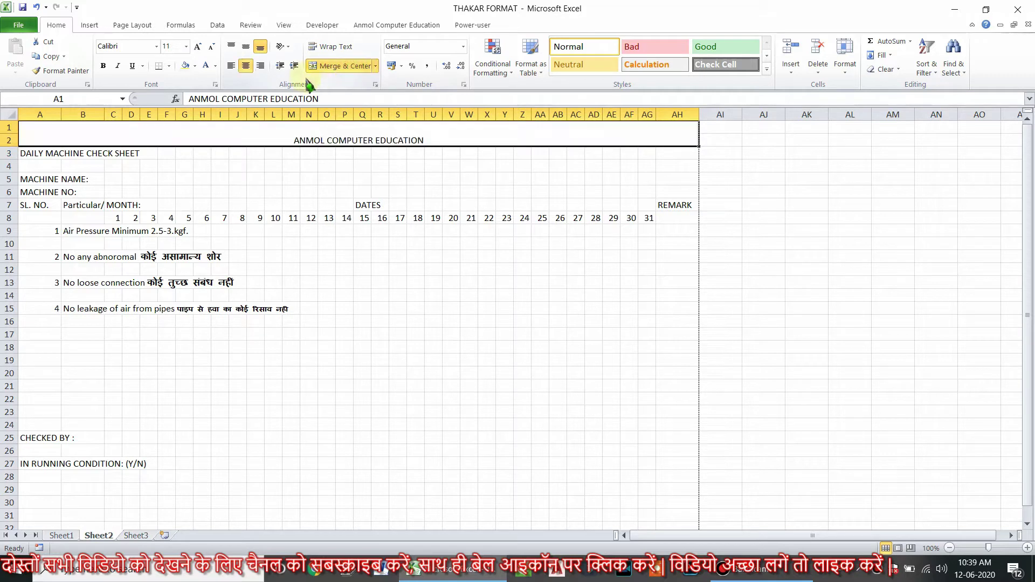
left_click(246, 46)
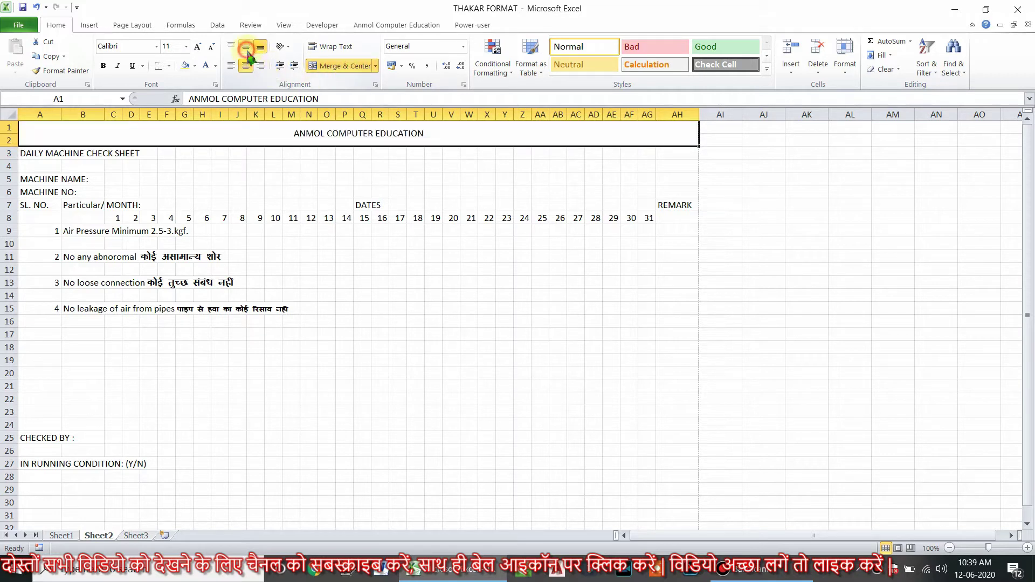
left_click(199, 48)
left_click(199, 47)
left_click(198, 47)
left_click(199, 47)
left_click(199, 47)
left_click(198, 47)
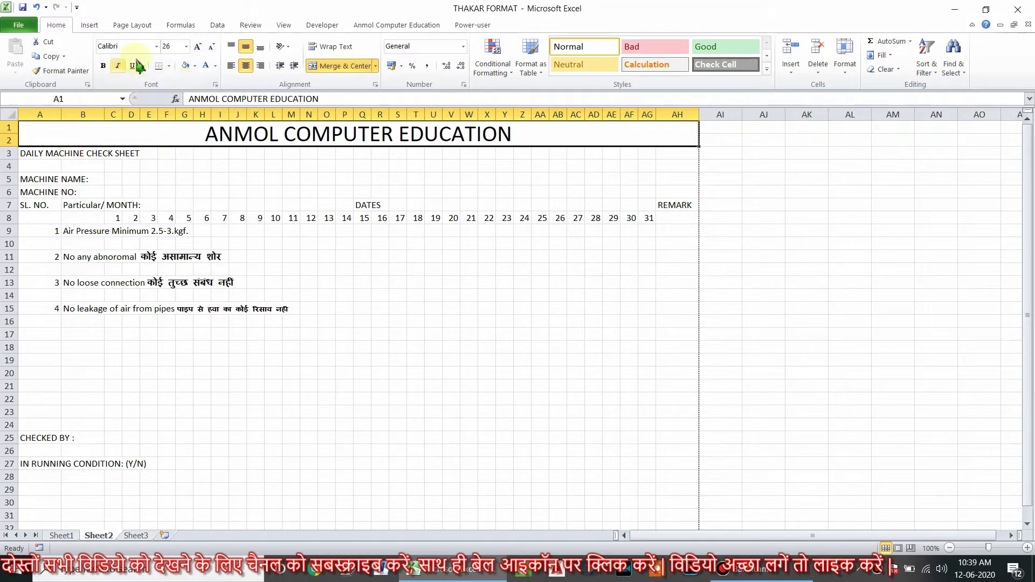
- Set the title font to 28 Days Later, keeping it centred horizontally and vertically
left_click(157, 46)
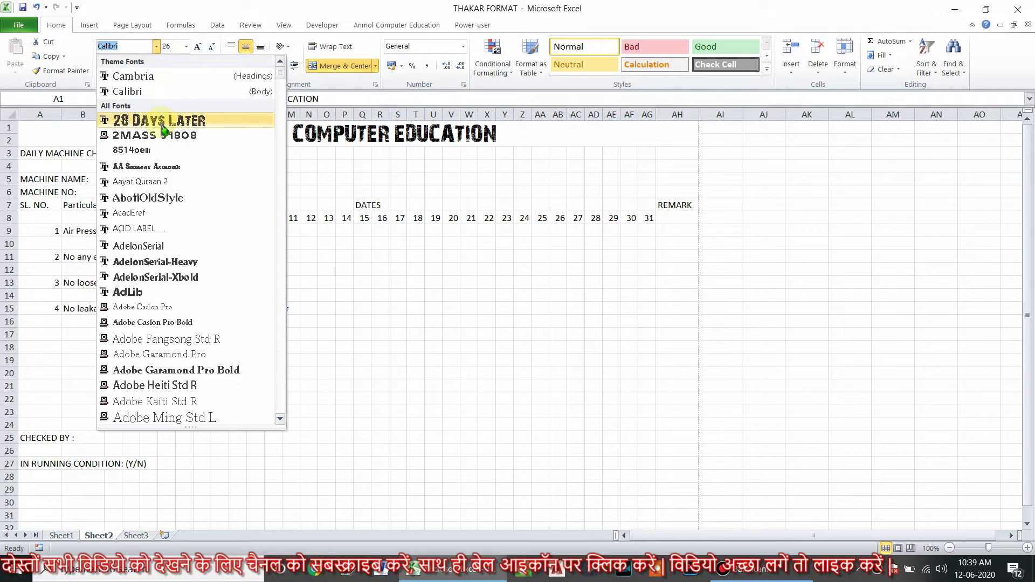
left_click(160, 121)
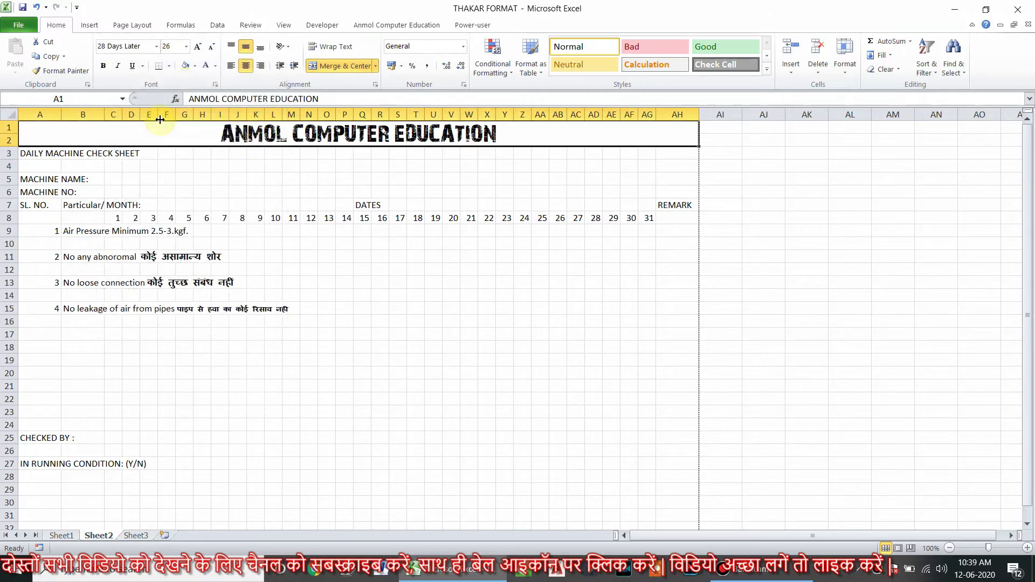
left_click(231, 48)
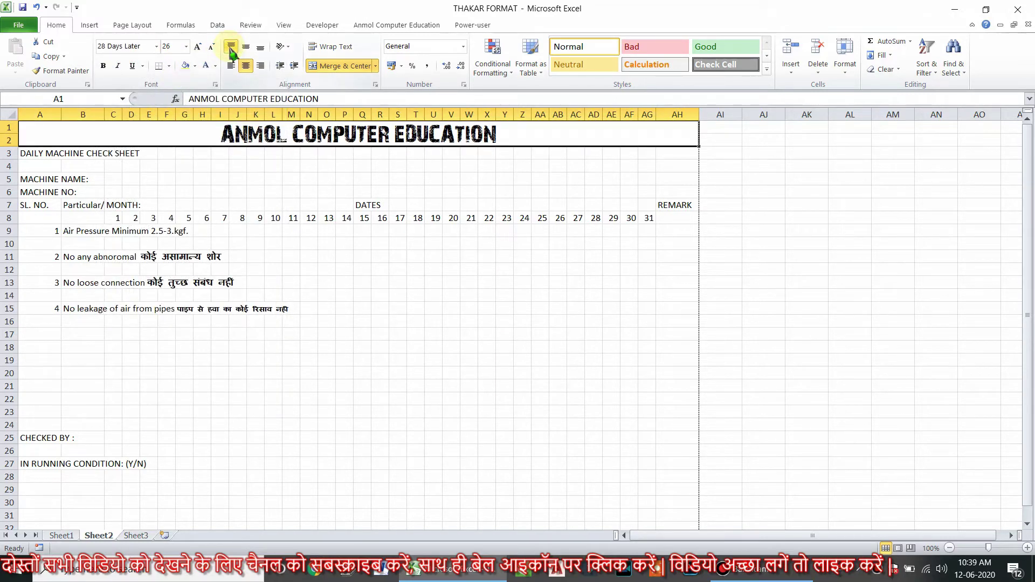
left_click(231, 65)
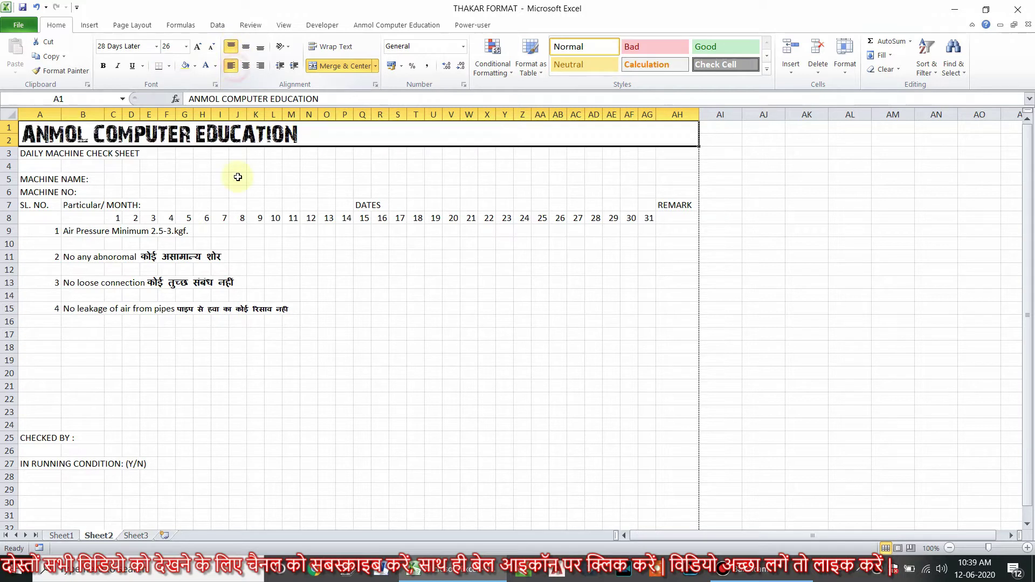
left_click(246, 47)
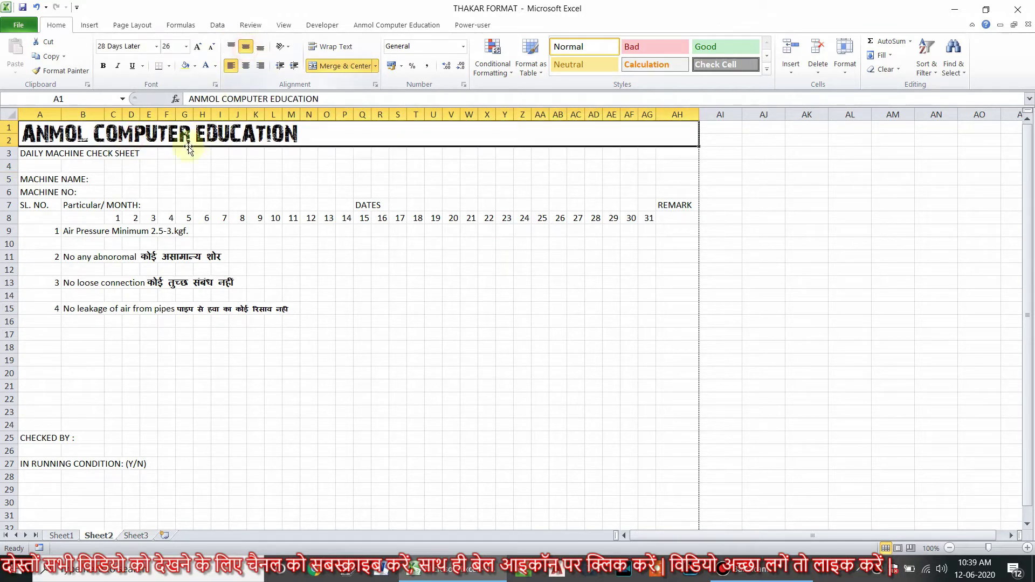
left_click(246, 66)
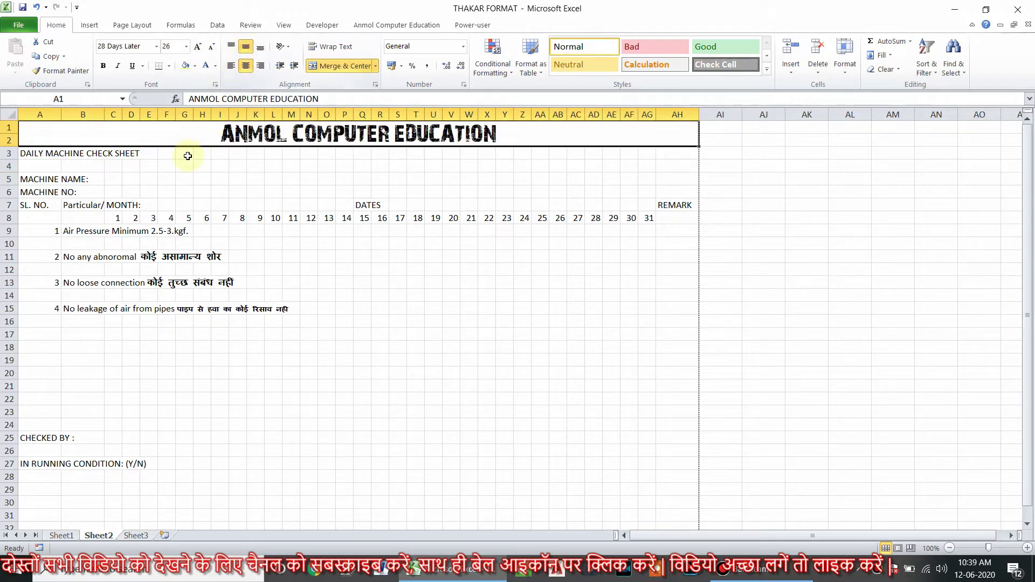
left_click(54, 155)
- Merge and centre DAILY MACHINE CHECK SHEET across A3:AH4, and left-align the A1 title
mouse_move(31, 154)
left_mouse_down()
mouse_move(433, 152)
mouse_move(678, 165)
left_mouse_up()
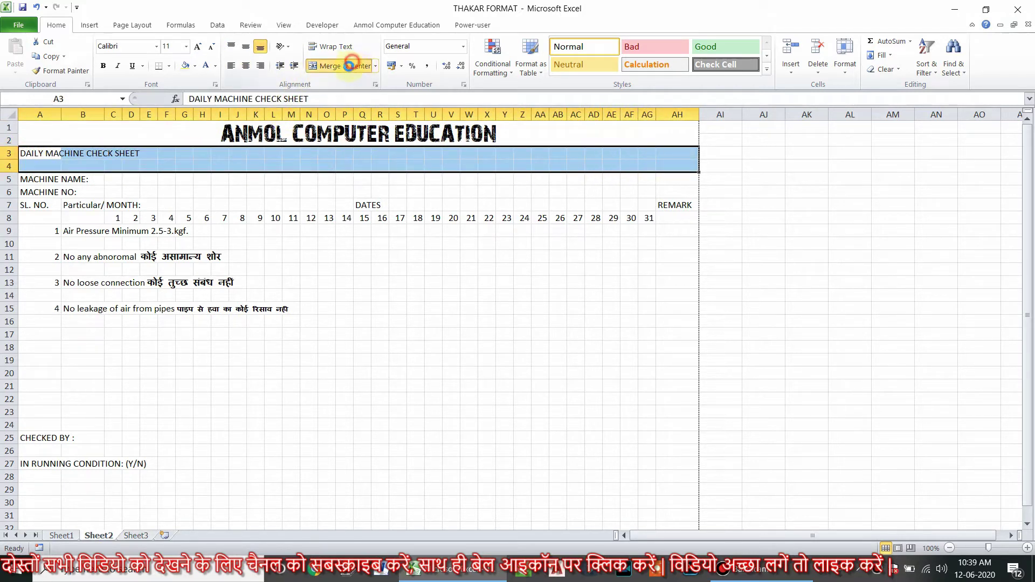
left_click(345, 66)
left_click(246, 46)
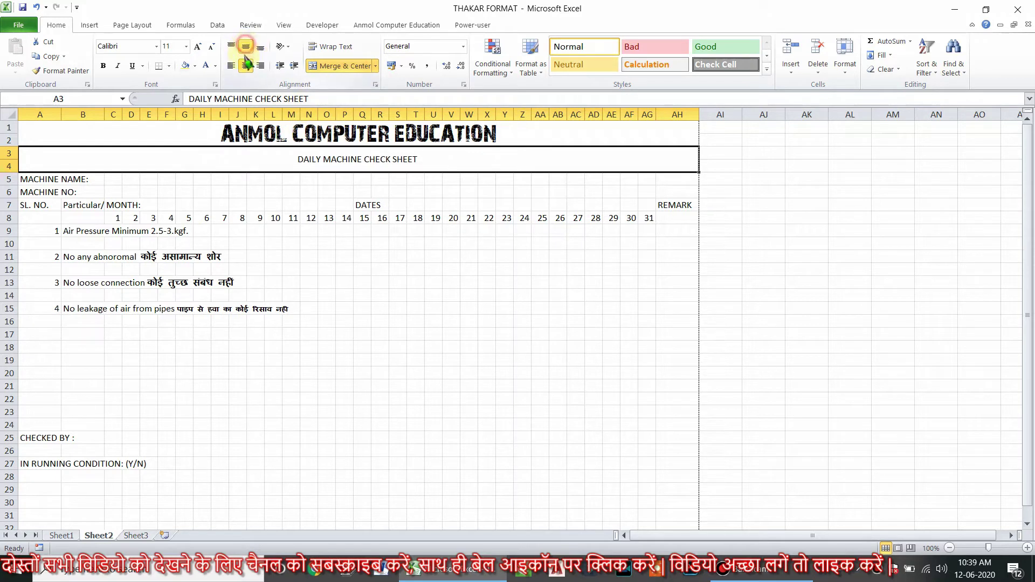
left_click(196, 47)
double_click(197, 47)
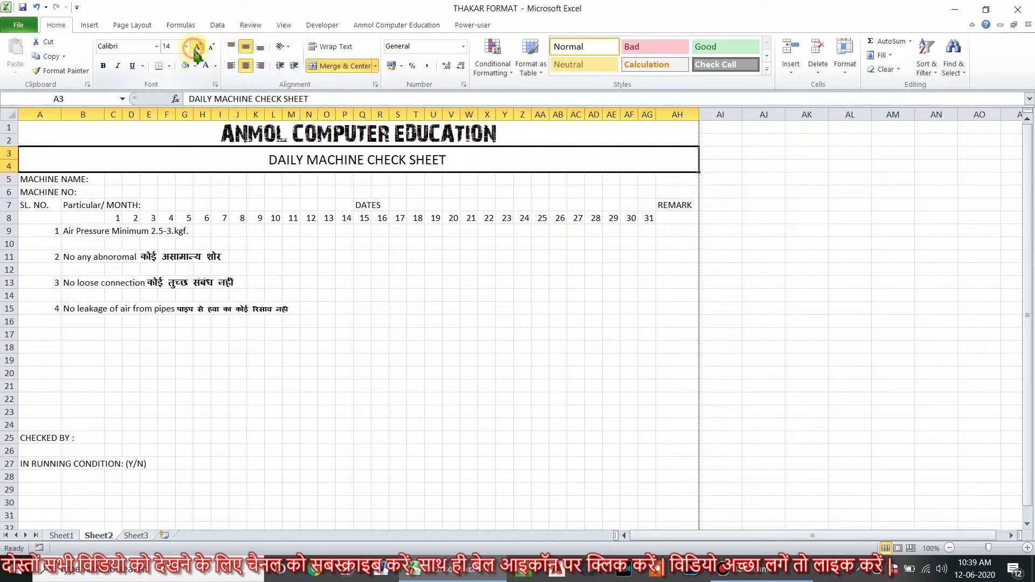
left_click(243, 132)
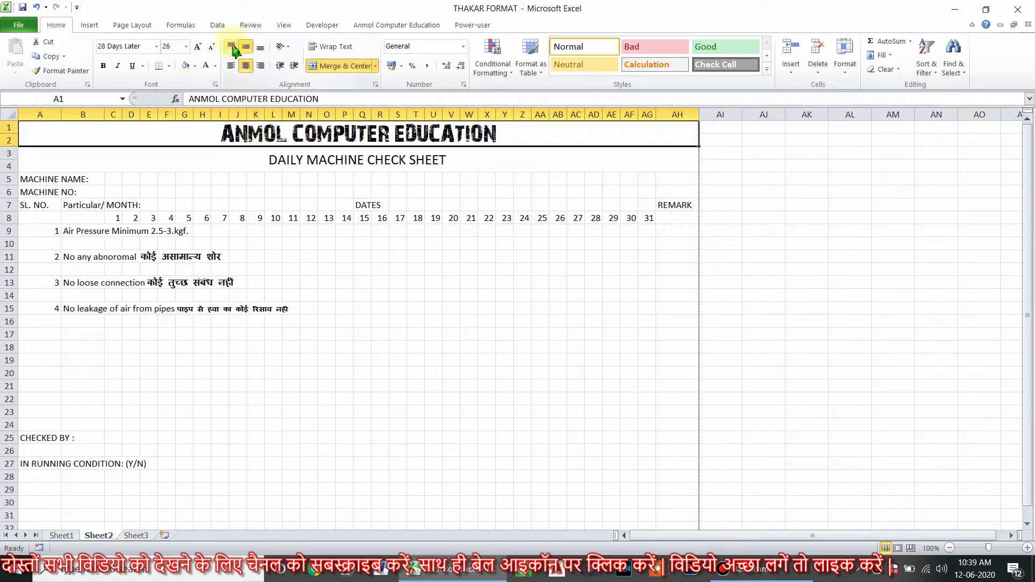
left_click(231, 65)
- Make the DAILY MACHINE CHECK SHEET subtitle bold at 22 point, then select row 5
left_click(248, 156)
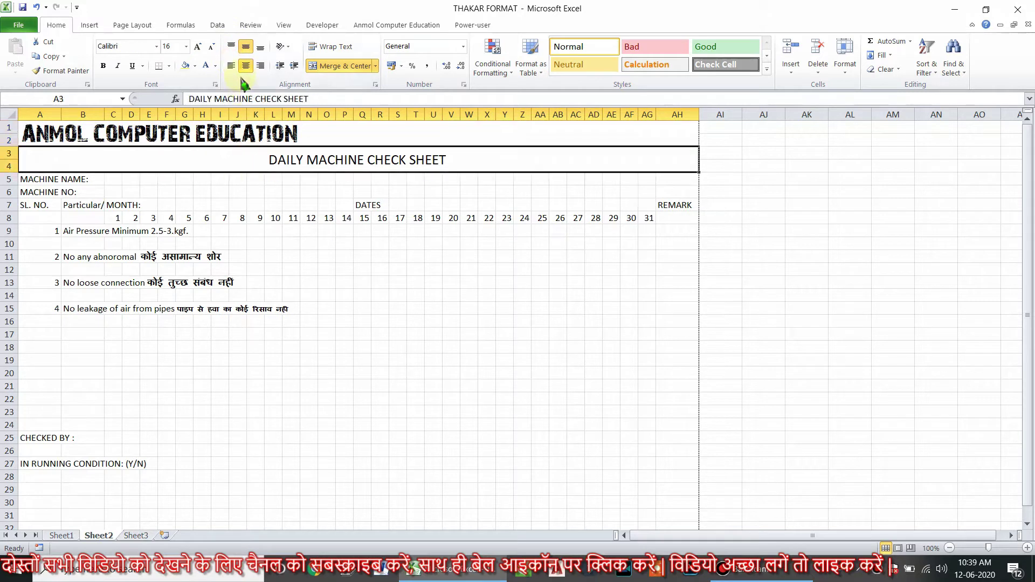
left_click(198, 46)
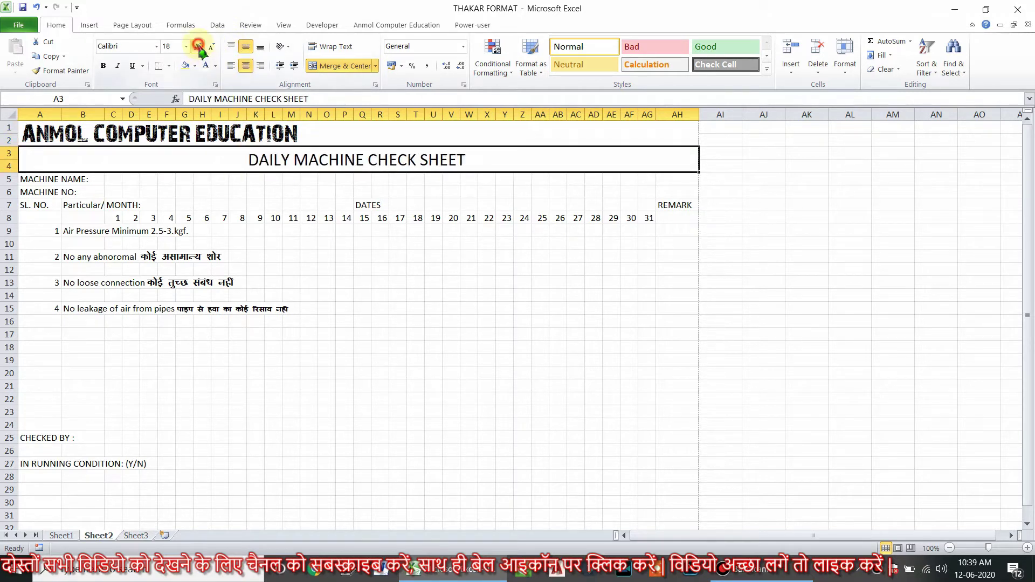
double_click(198, 46)
double_click(198, 46)
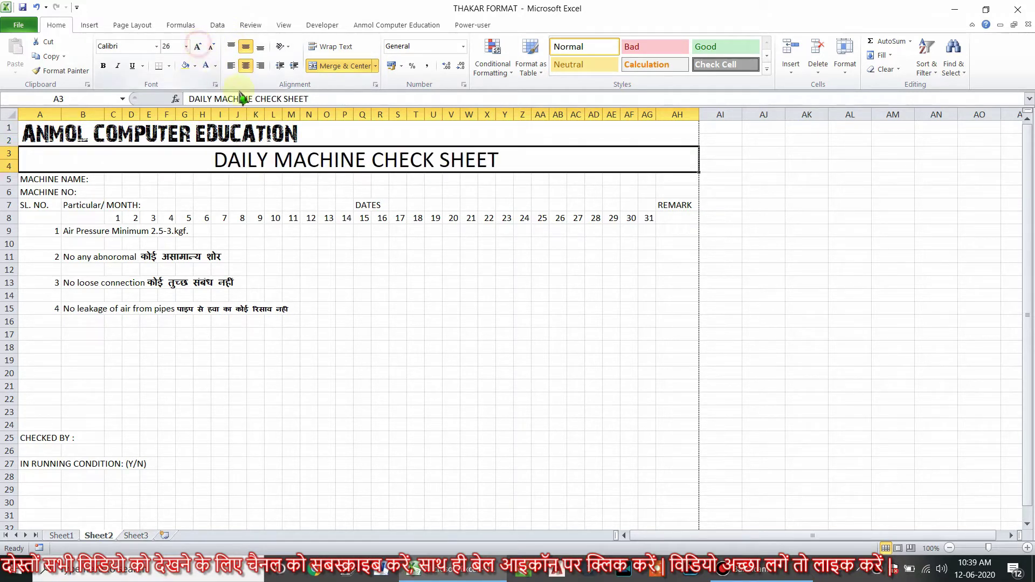
left_click(103, 65)
left_click(211, 47)
left_click(211, 46)
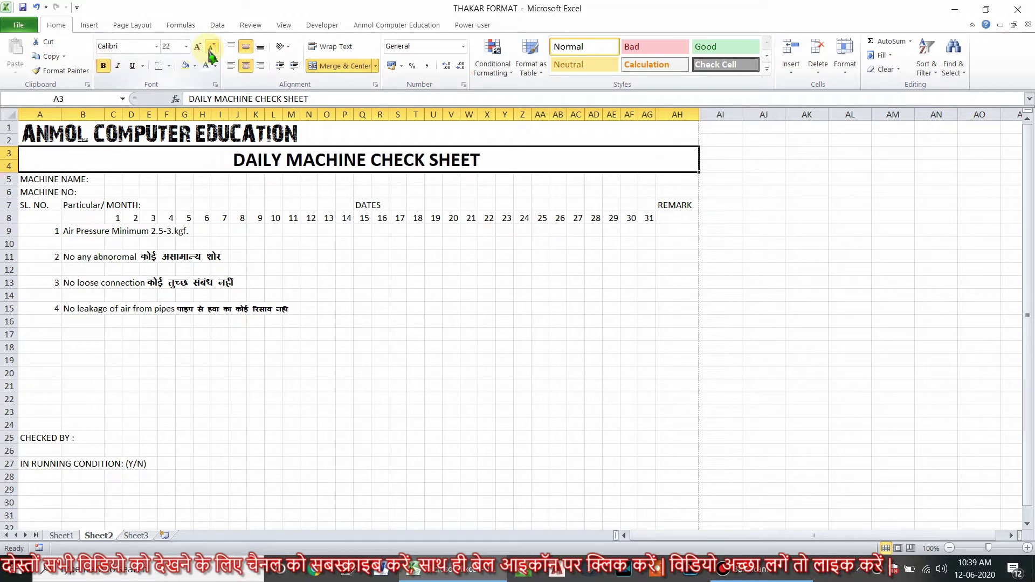
left_click(356, 278)
left_click_drag(25, 179, 682, 181)
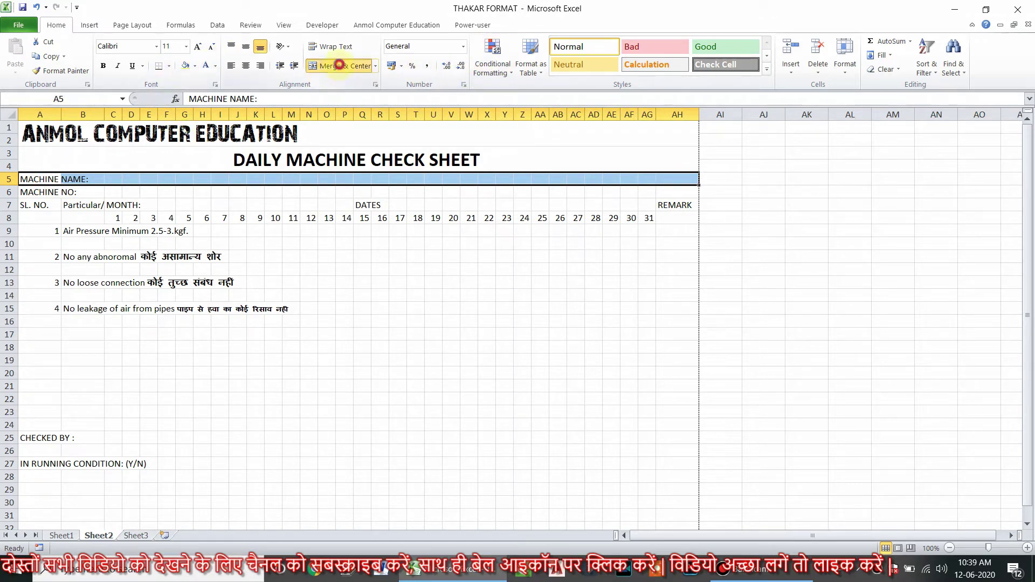
- Merge rows 5 and 6 each across columns A to AH
left_click(343, 66)
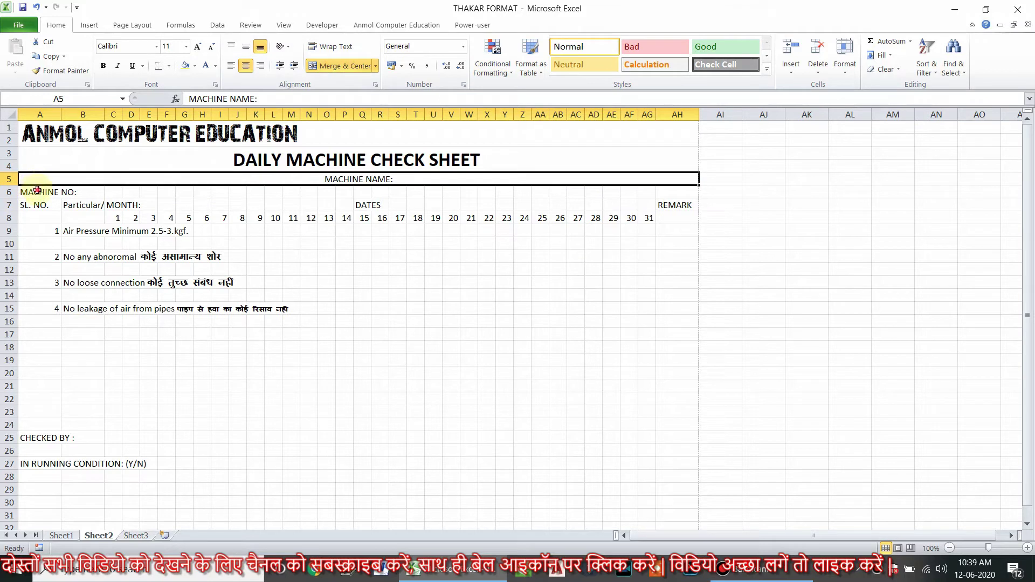
left_click_drag(37, 189, 668, 192)
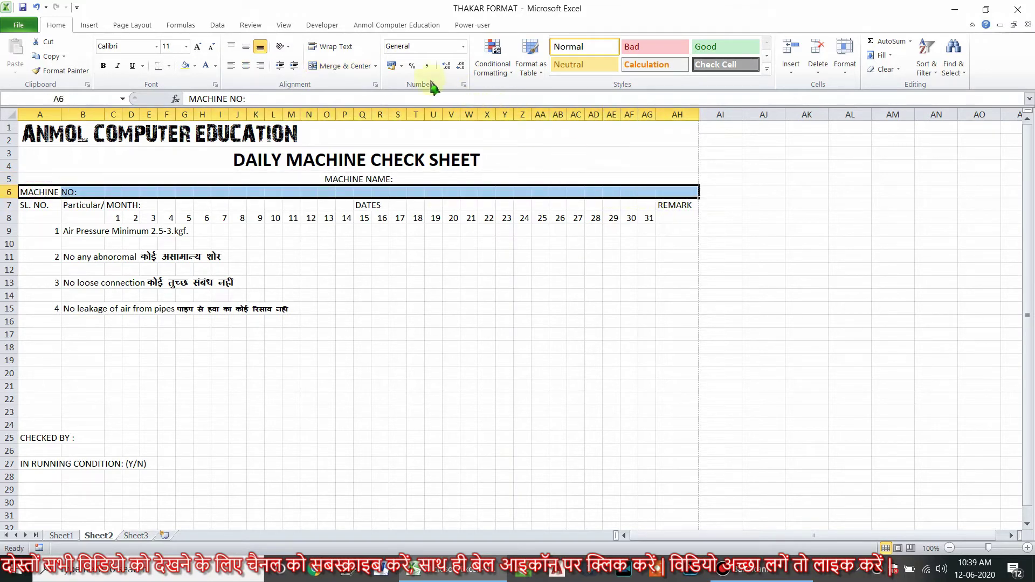
left_click(342, 65)
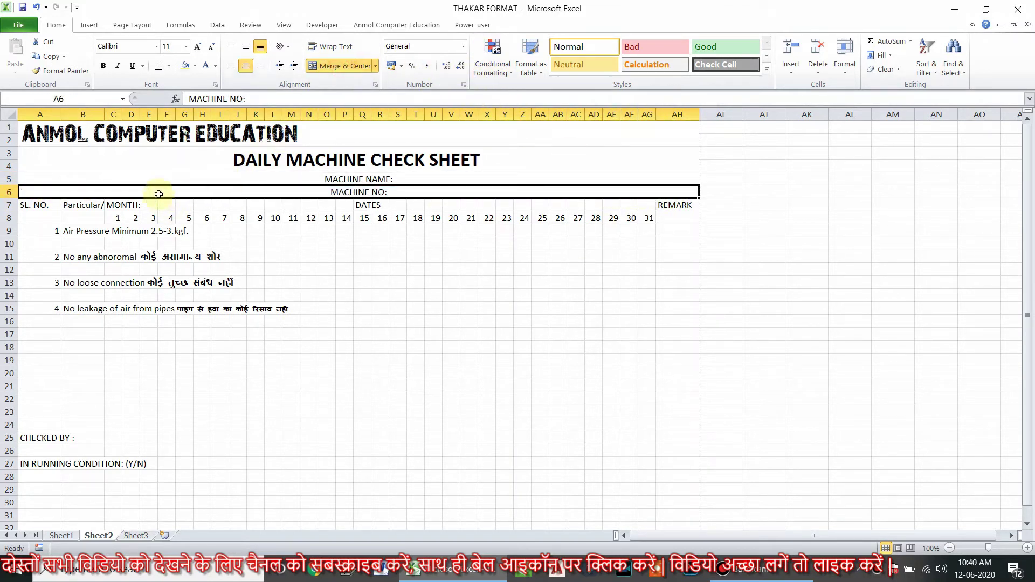
- Left-align the MACHINE NAME: and MACHINE NO: labels in A5:A6
left_click(156, 179)
key("shift+Down")
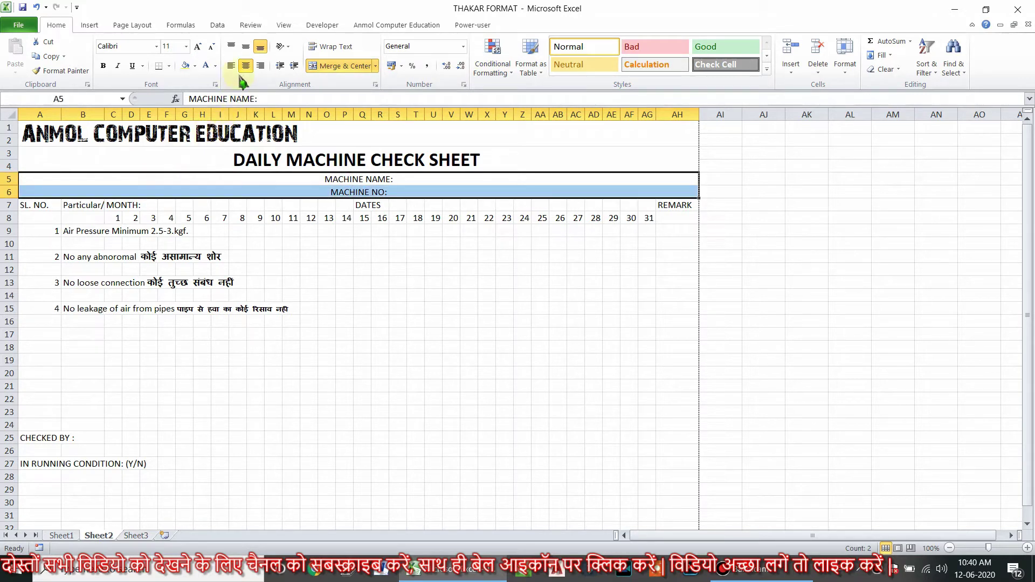
left_click(230, 66)
left_click(344, 296)
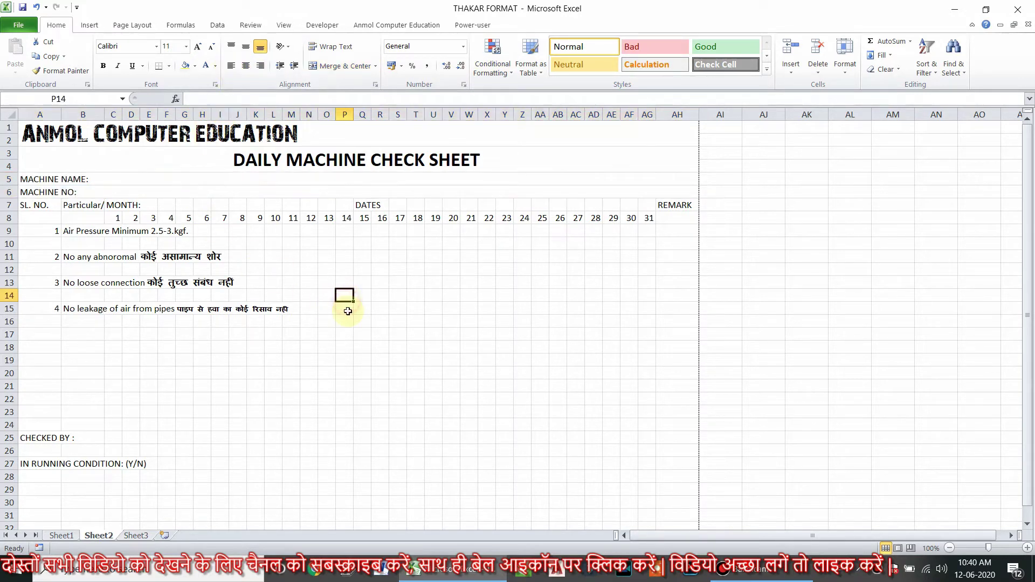
left_click(191, 169)
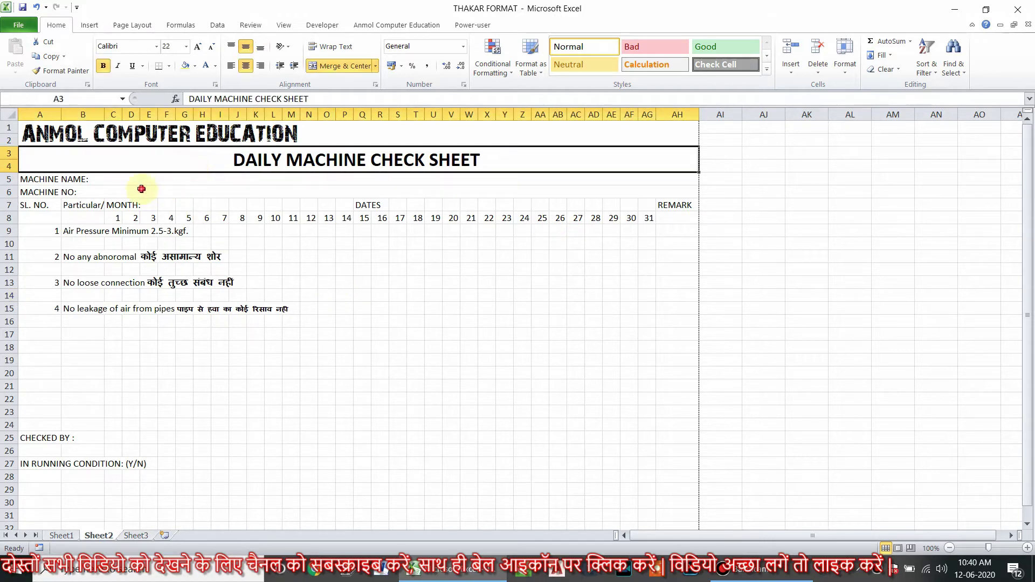
left_click(138, 192)
- Fill the header block A1:AH6 with Light Yellow
left_click_drag(136, 135, 147, 183)
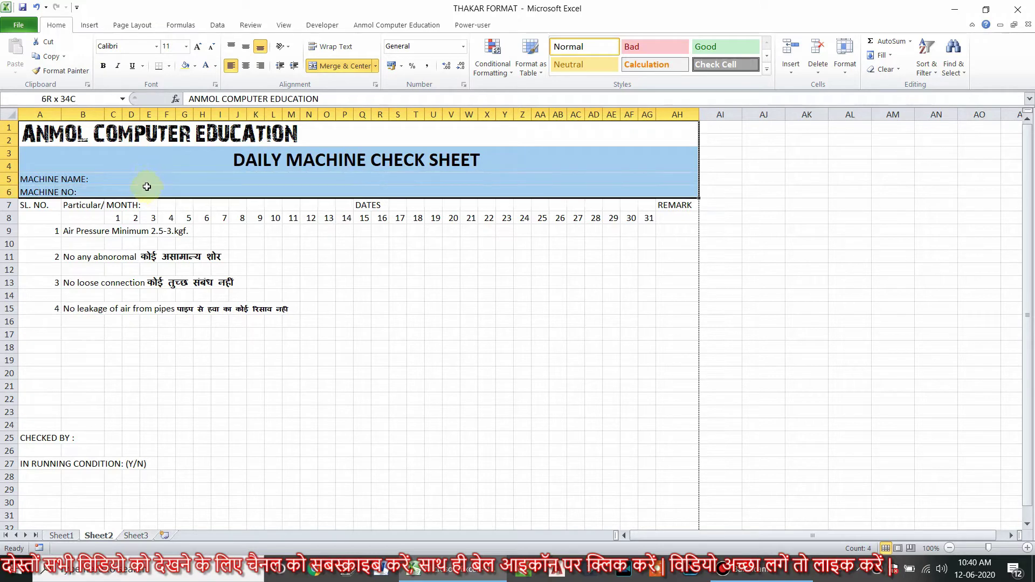
left_click(194, 66)
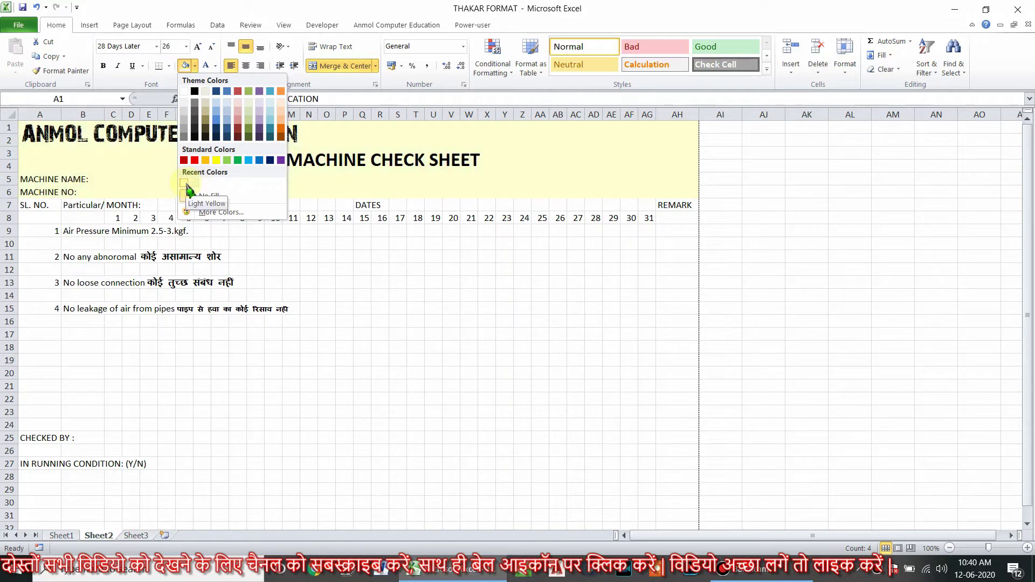
left_click(185, 183)
left_click(259, 180)
left_click(362, 295)
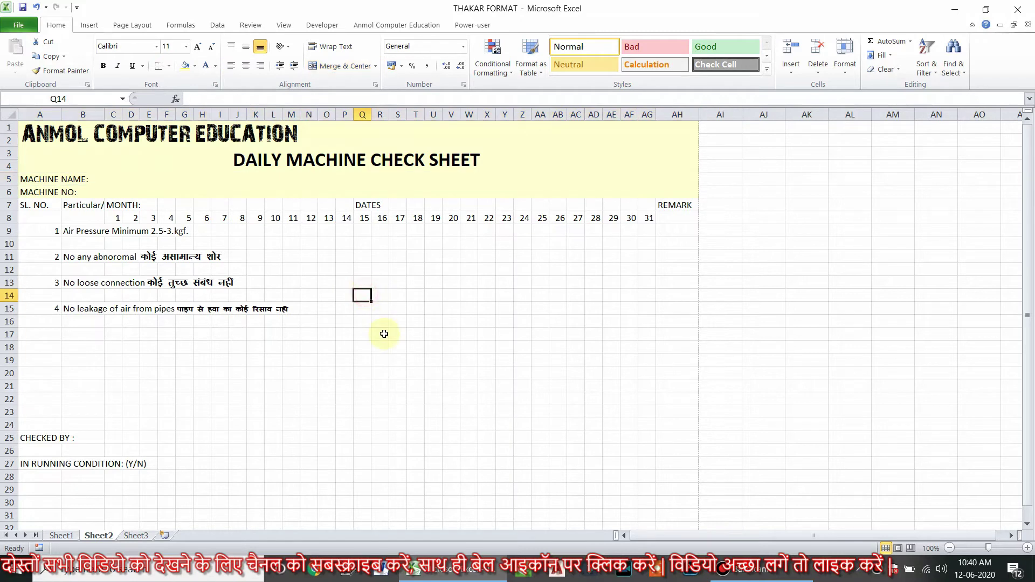
- Widen column B to show 'Particular/ Parameter' fully and narrow column A to fit SL. NO
left_click(40, 206)
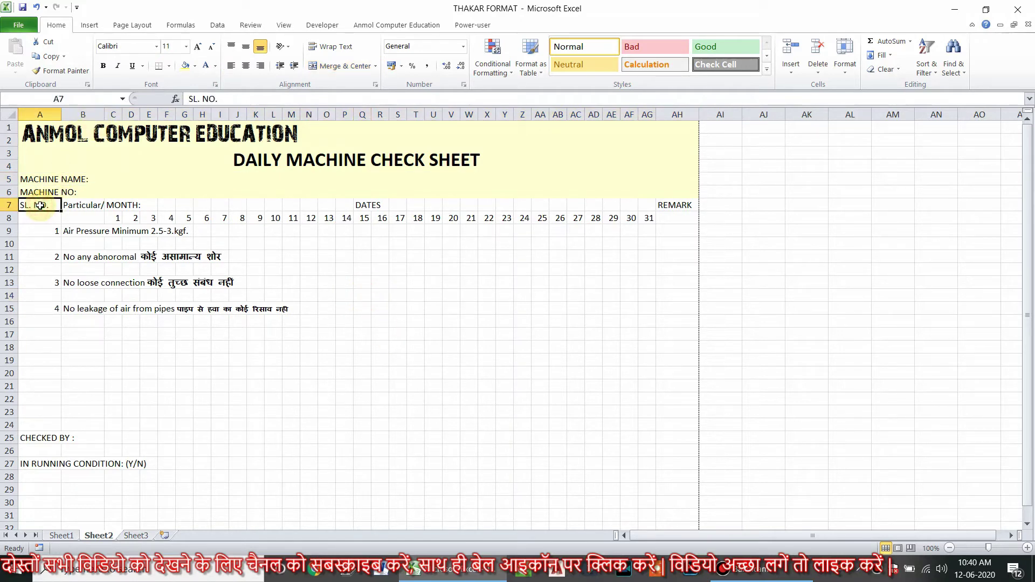
left_click(78, 205)
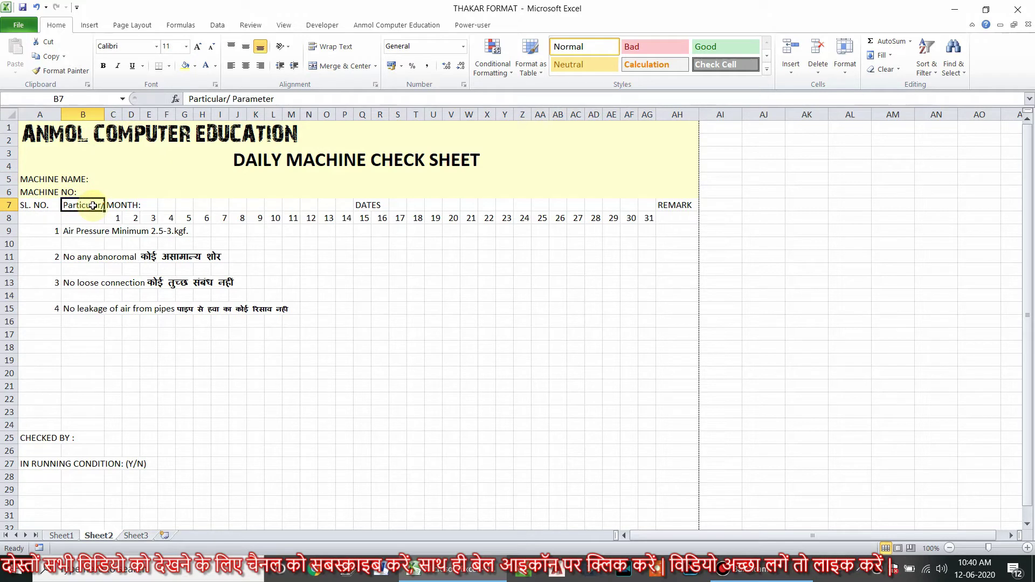
left_click(266, 203)
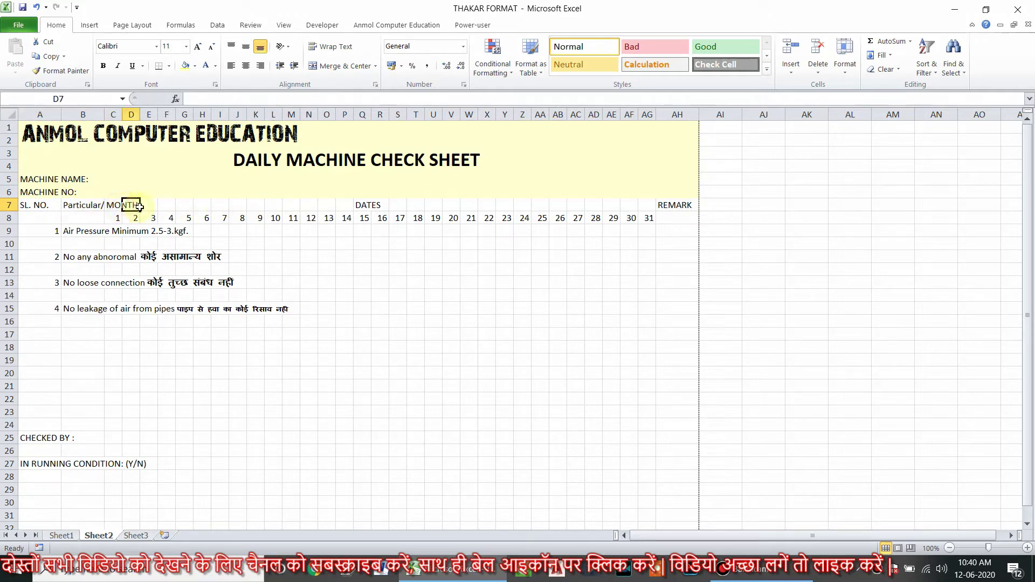
left_click_drag(126, 204, 277, 207)
left_click(277, 207)
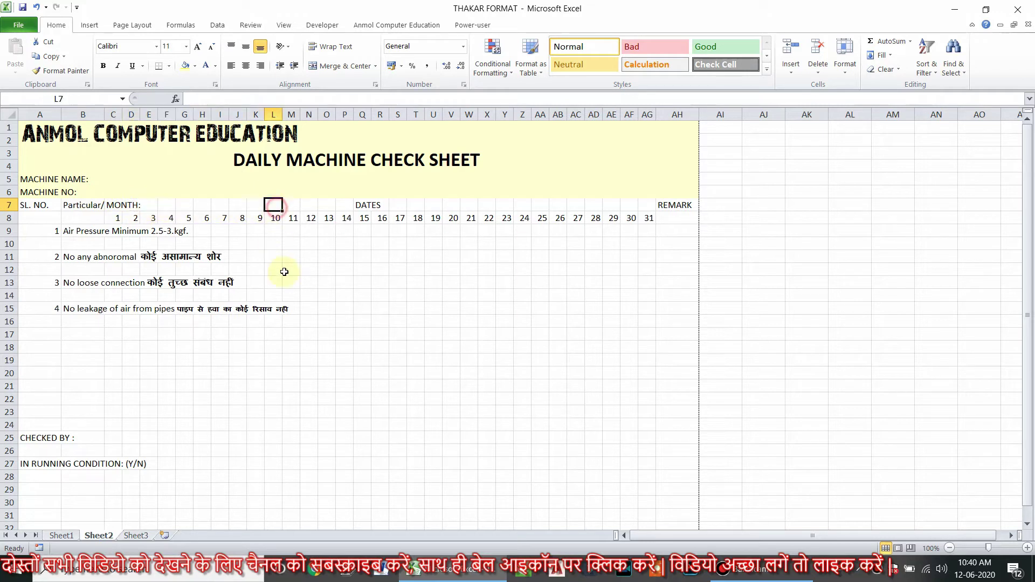
left_click(113, 204)
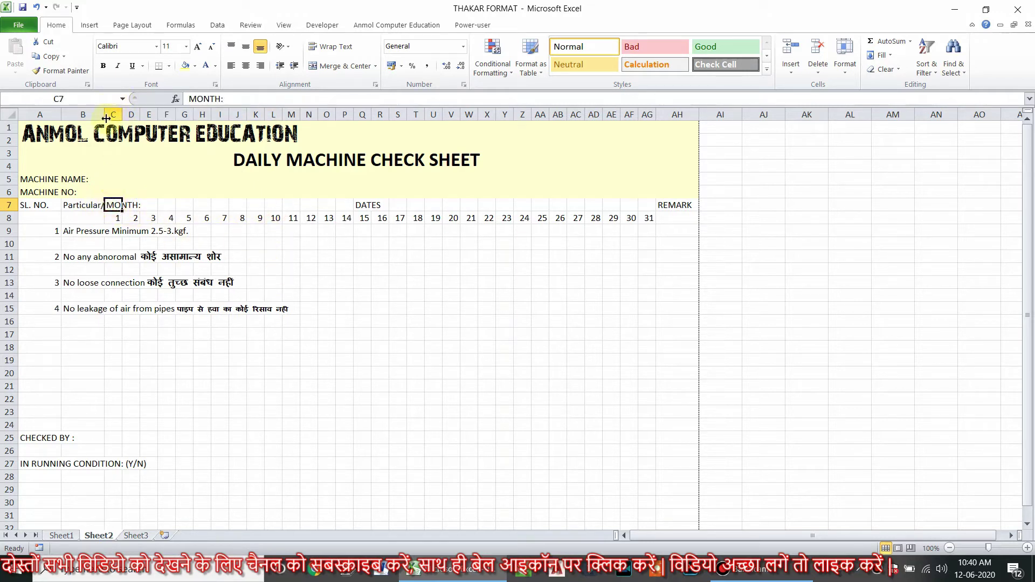
left_click_drag(103, 114, 213, 118)
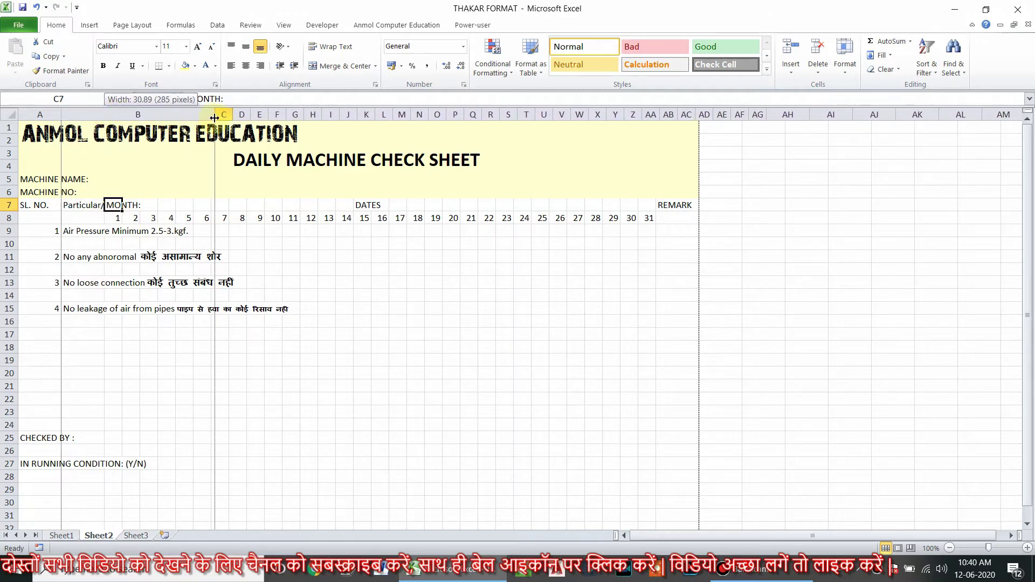
mouse_move(62, 115)
left_mouse_down()
mouse_move(43, 123)
mouse_move(52, 114)
left_mouse_up()
- Select the date columns C:AG, then narrow the REMARK column slightly
left_click(207, 217)
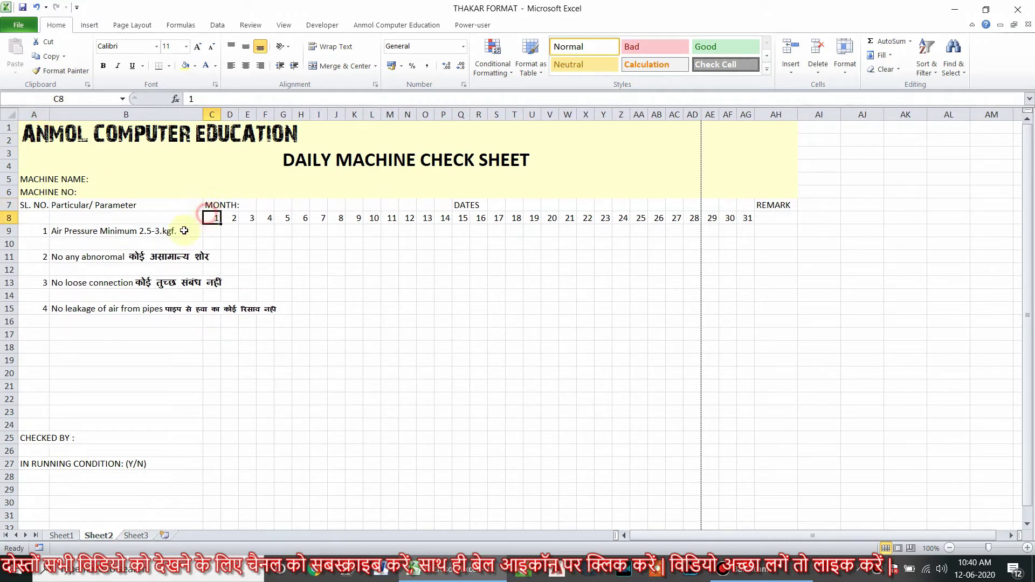
left_click(183, 231)
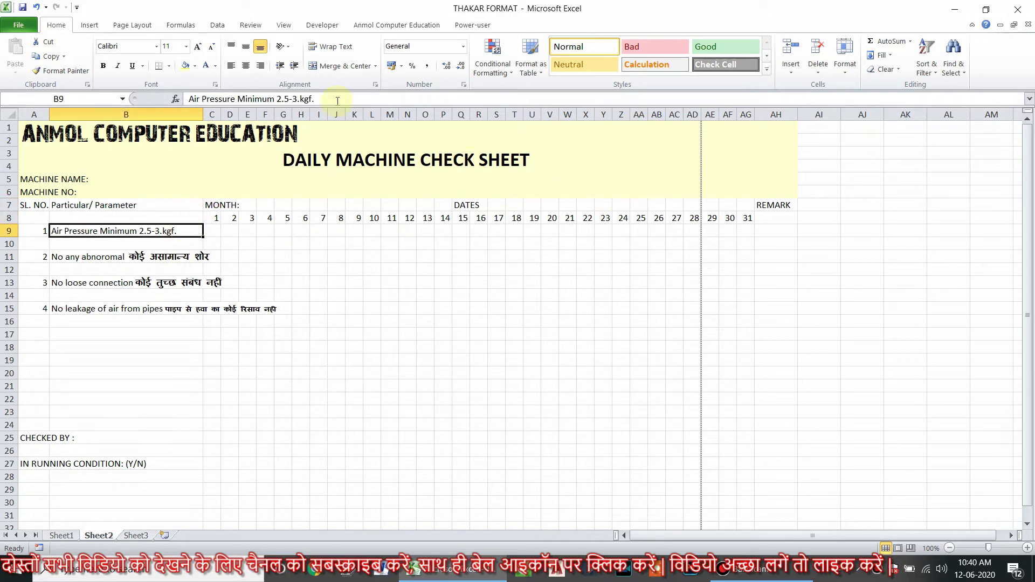
mouse_move(213, 113)
left_mouse_down()
mouse_move(753, 139)
mouse_move(747, 117)
left_mouse_up()
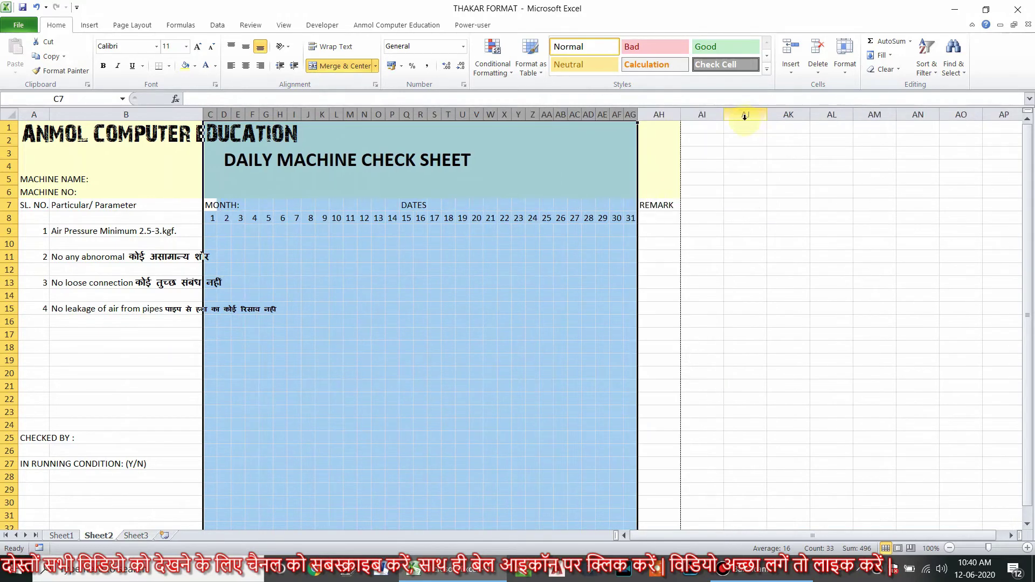
left_click(348, 282)
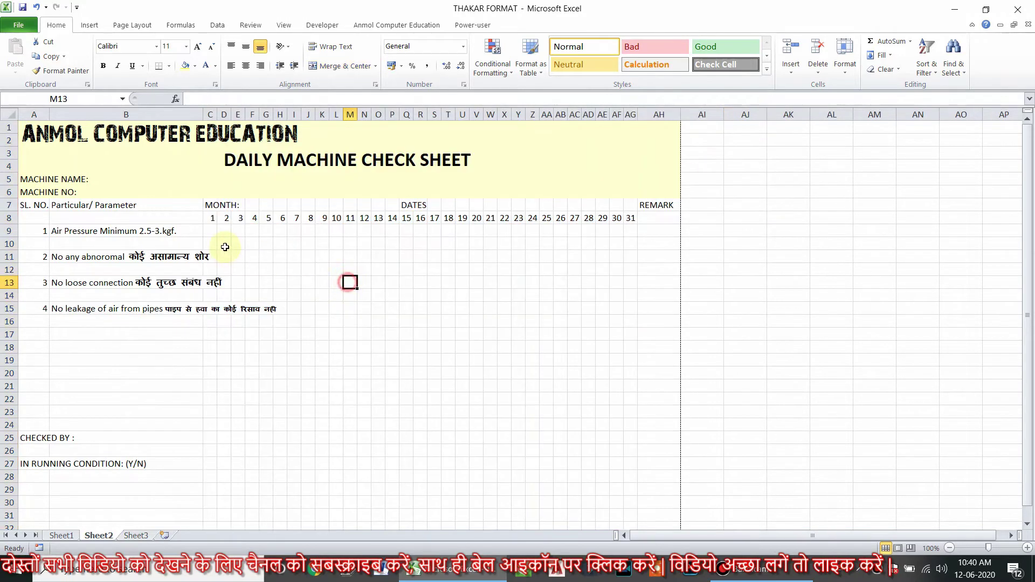
left_click(200, 218)
left_click(667, 221)
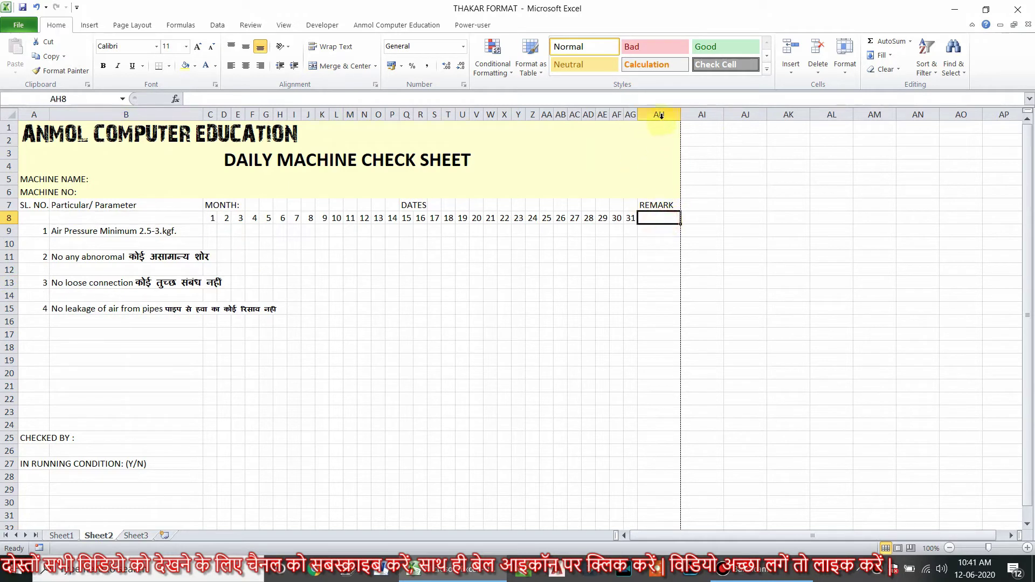
left_click_drag(681, 114, 677, 115)
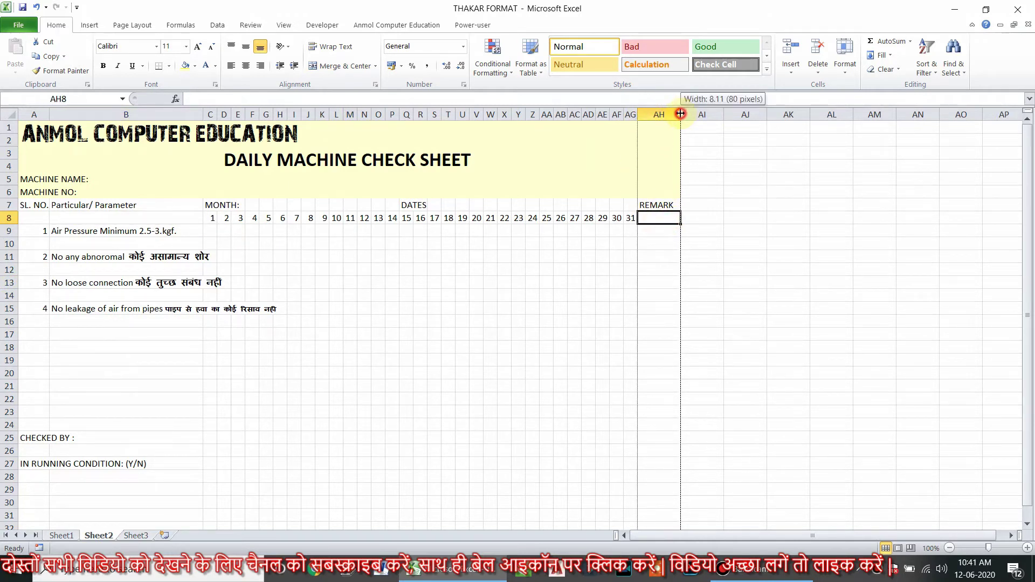
- Adjust column B's width so parameter texts like Air Pressure fit
left_click(204, 222)
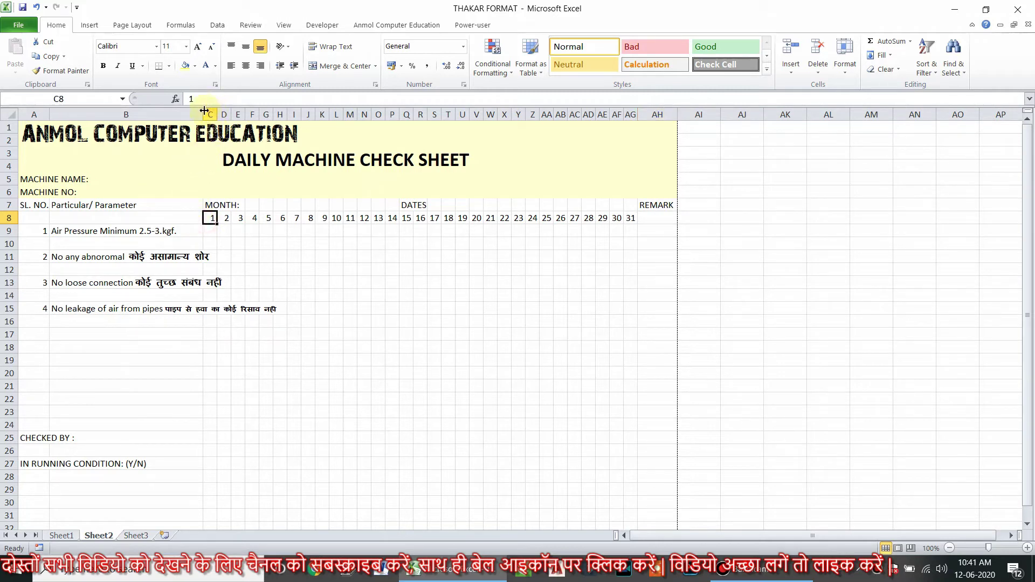
mouse_move(205, 113)
left_mouse_down()
mouse_move(214, 117)
mouse_move(210, 110)
left_mouse_up()
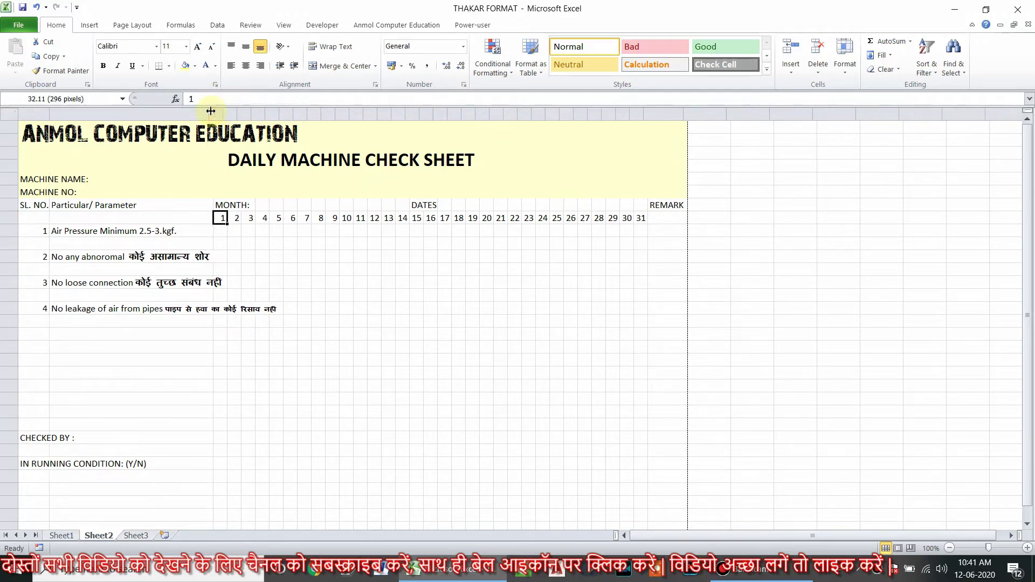
left_click(139, 256)
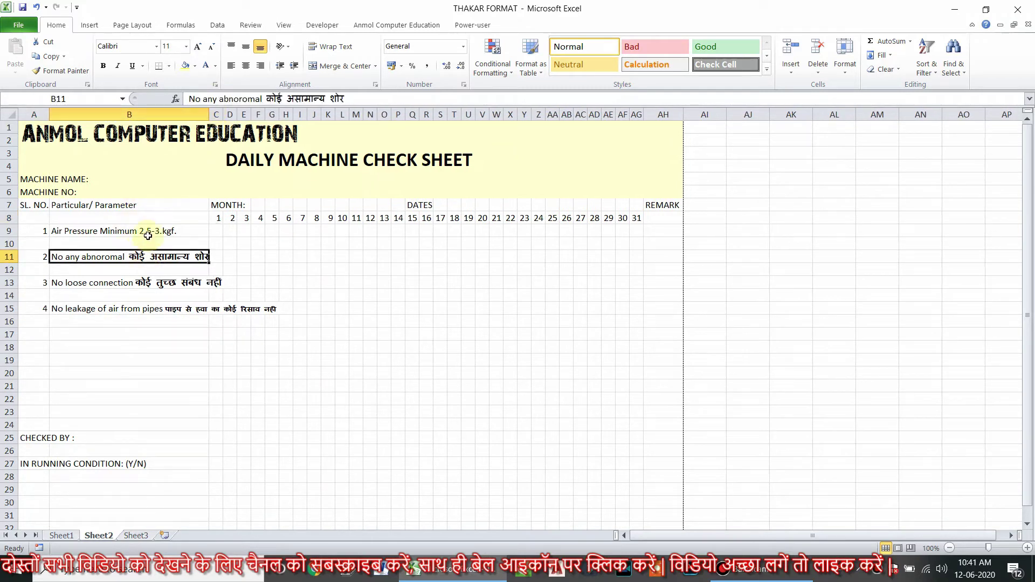
left_click(340, 335)
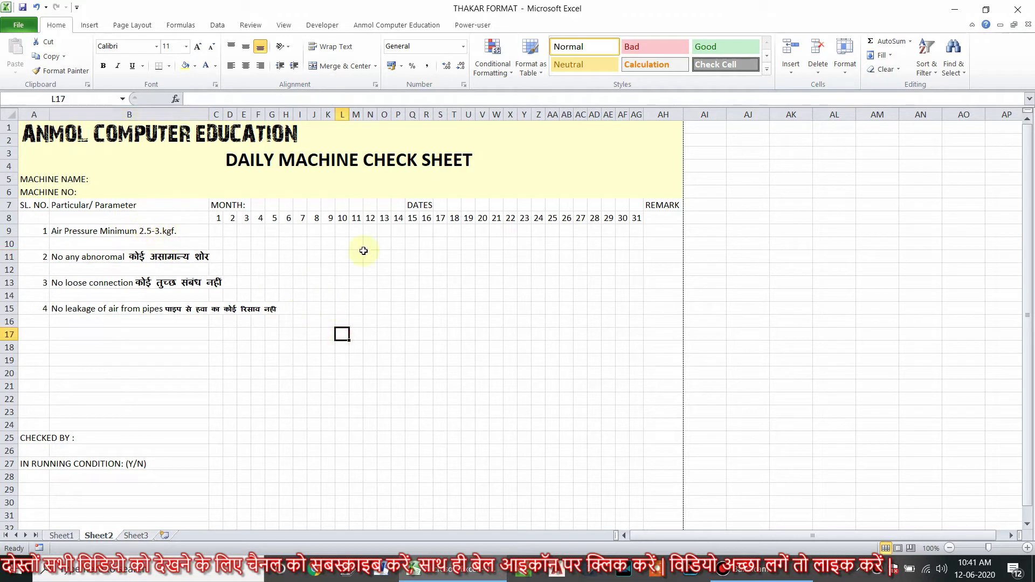
left_click(173, 231)
left_click_drag(210, 115, 195, 115)
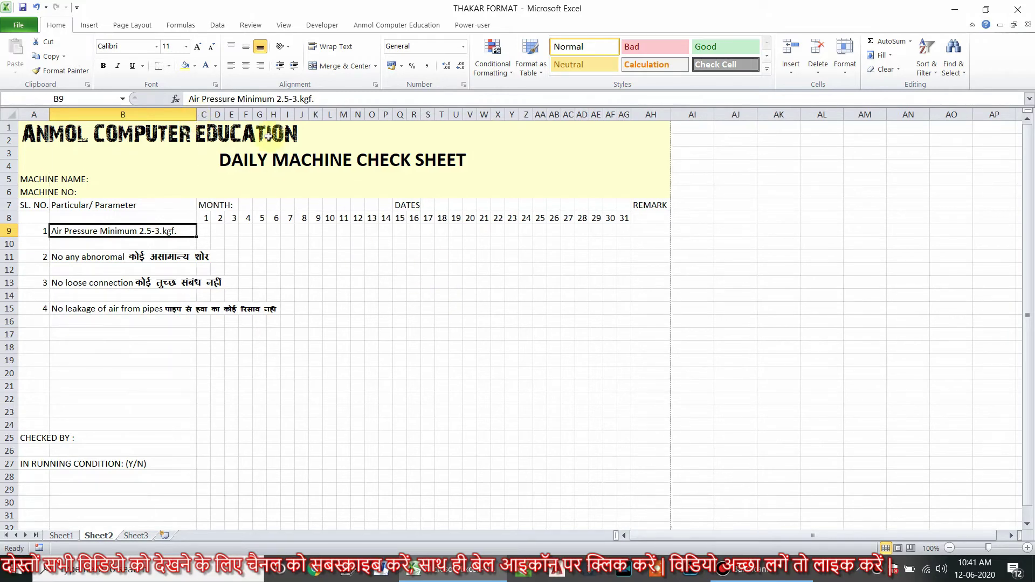
- Make date columns C–AG one equal width of 2.00, with column B at 28
left_click_drag(205, 114, 634, 115)
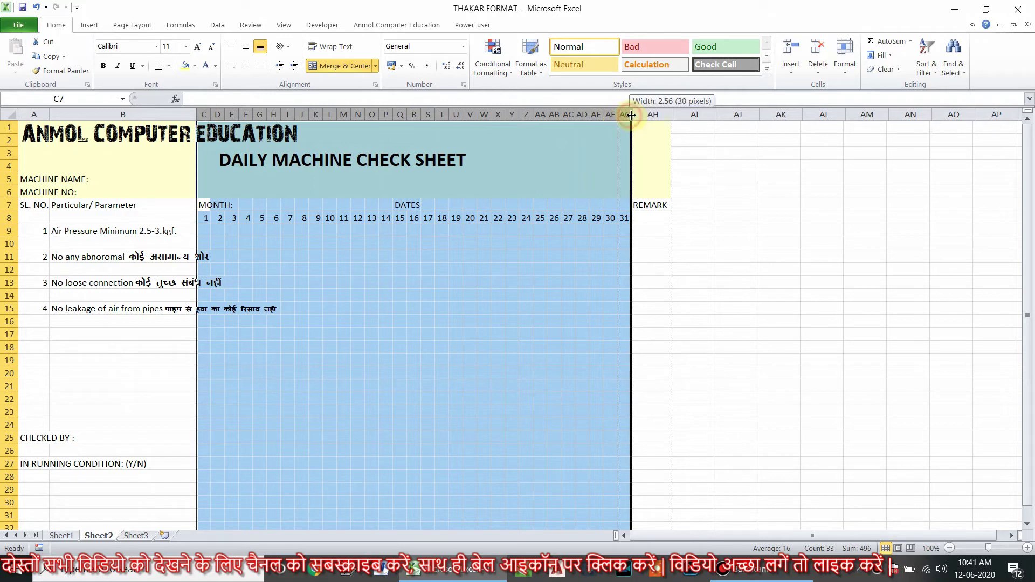
left_click(609, 308)
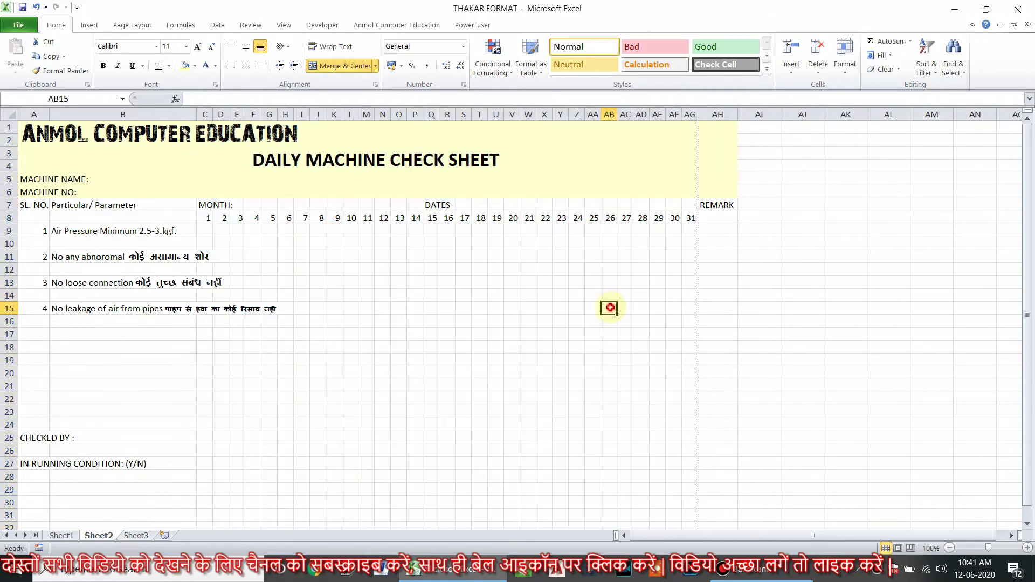
left_click(718, 243)
left_click_drag(199, 112, 186, 112)
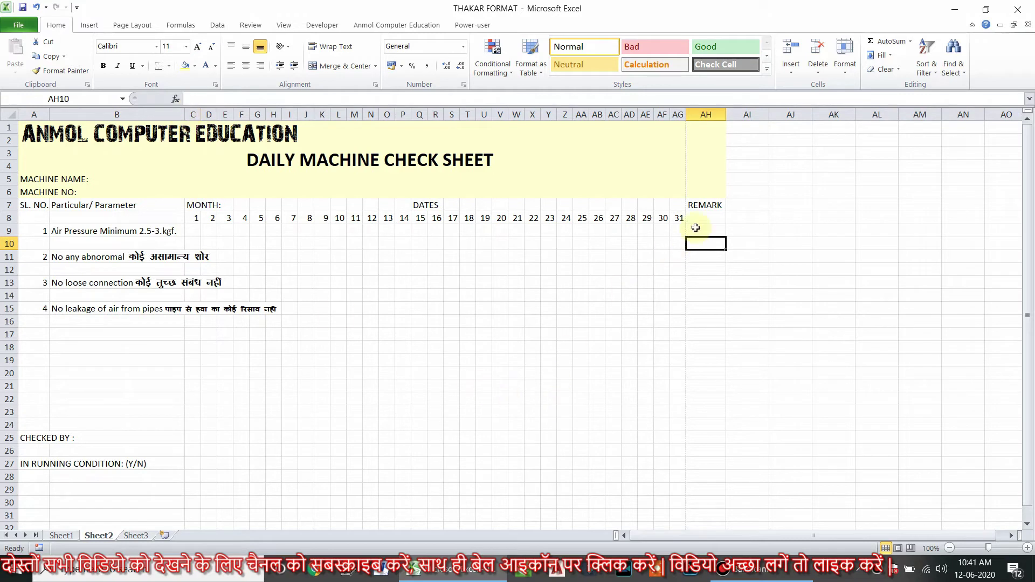
left_click_drag(671, 114, 193, 162)
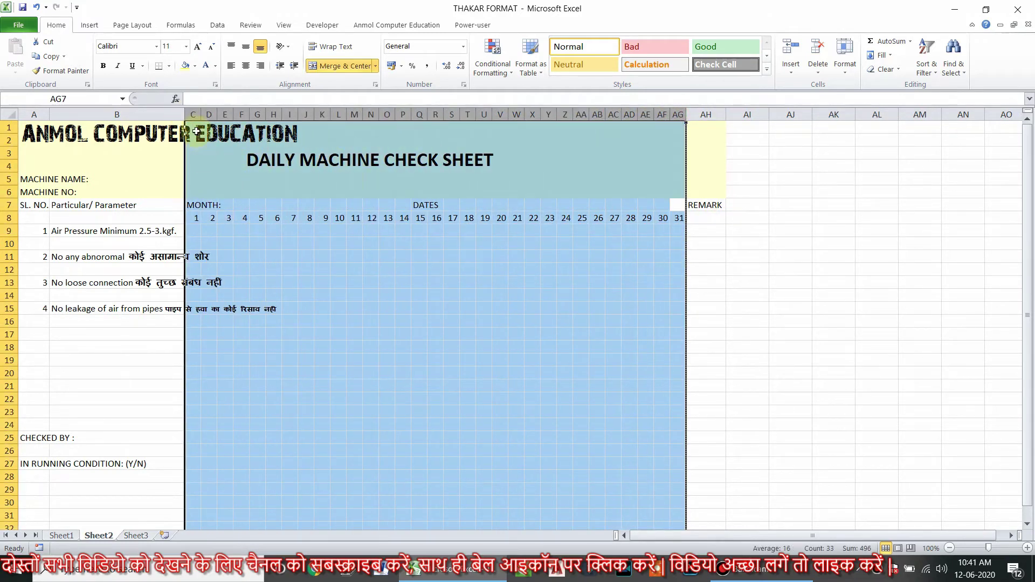
left_click_drag(199, 115, 201, 118)
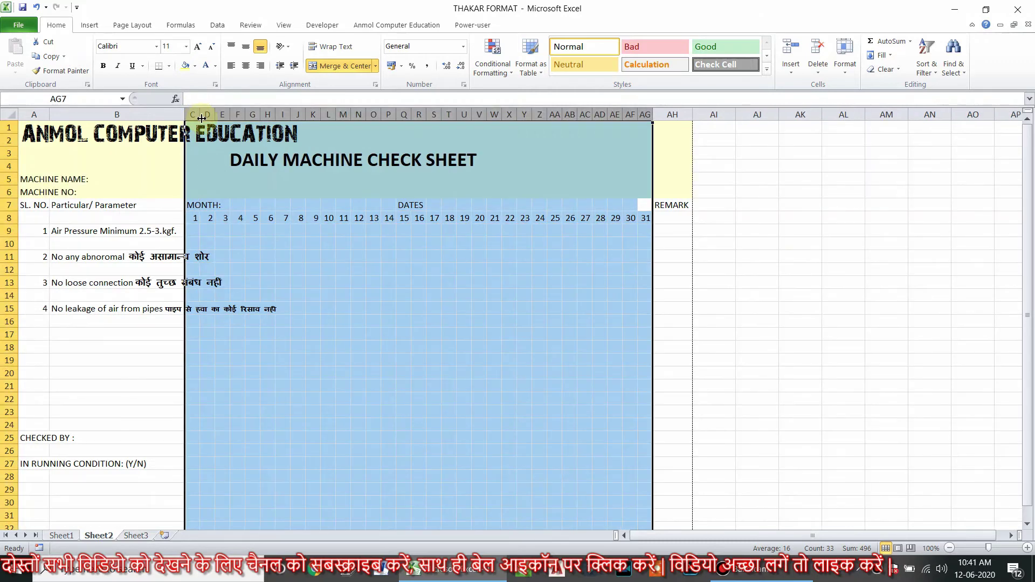
- Merge and centre MONTH: across C7:P7
left_click(628, 254)
left_click(629, 270)
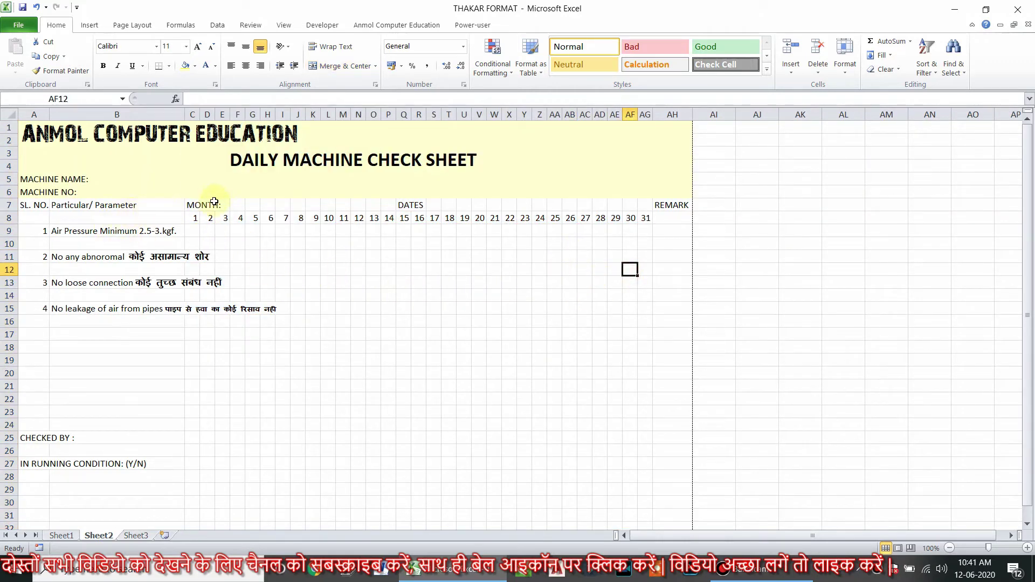
left_click_drag(208, 204, 385, 204)
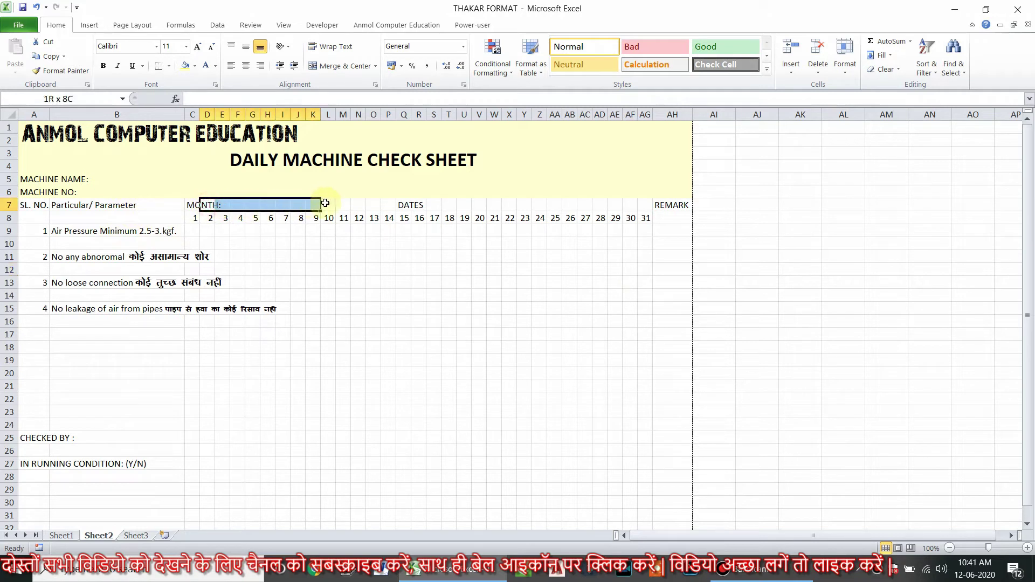
left_click(340, 66)
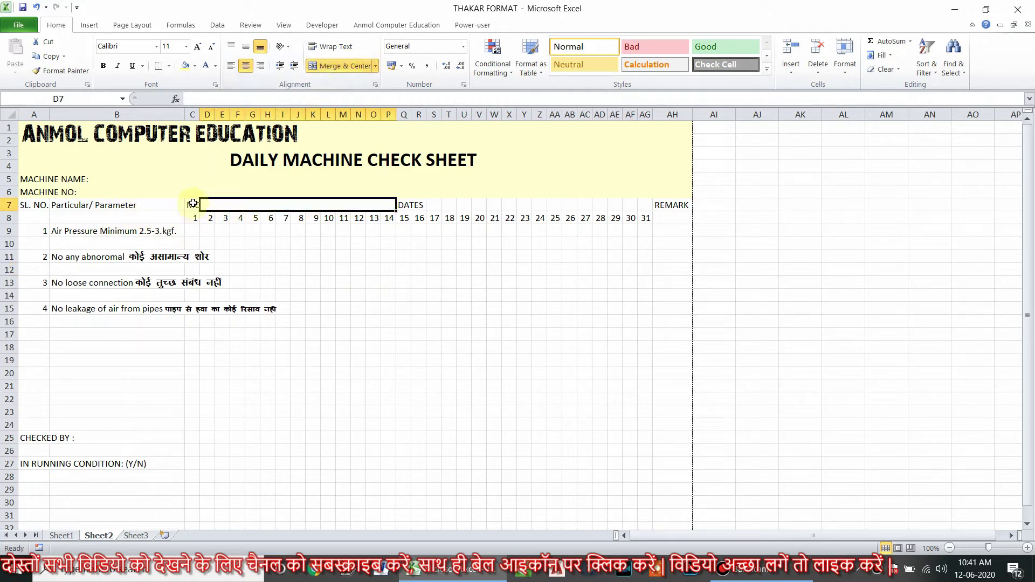
left_click_drag(192, 204, 363, 204)
left_click(348, 72)
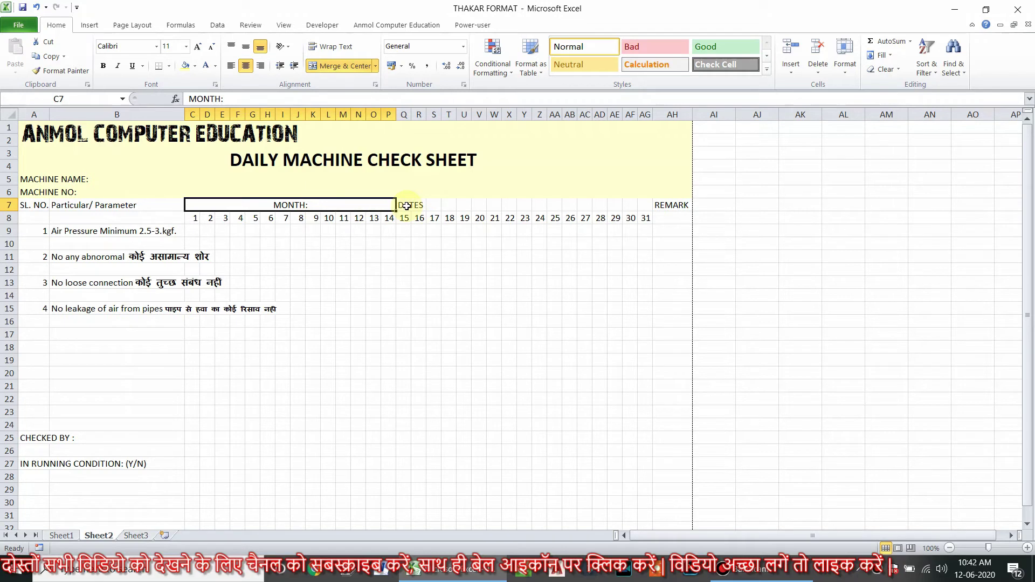
- Merge and centre DATES across Q7:AG7
left_click_drag(407, 206, 642, 206)
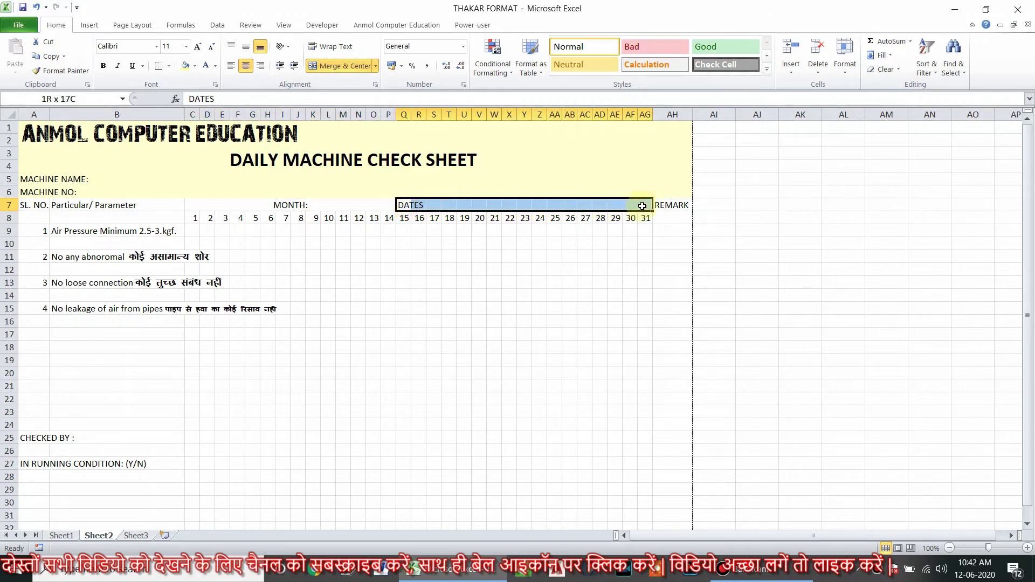
left_click(348, 66)
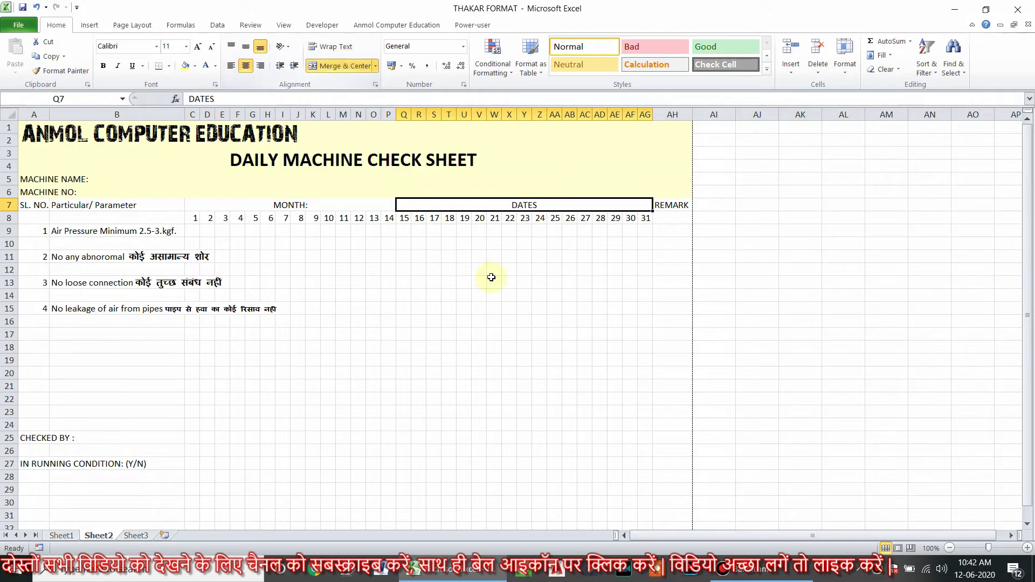
left_click(673, 204)
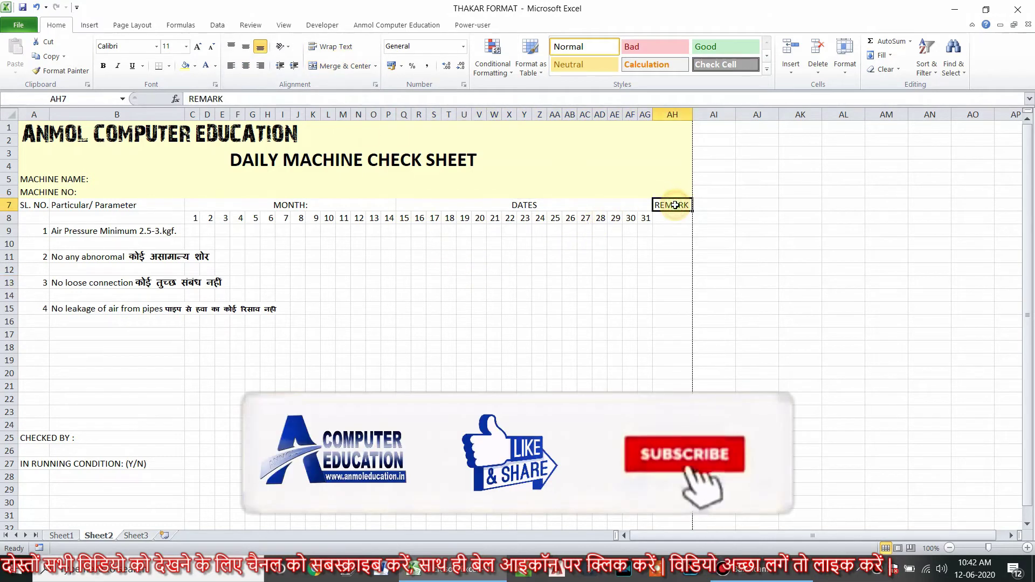
- Merge A9:A10 around serial number 1 and middle-align it
left_click(163, 232)
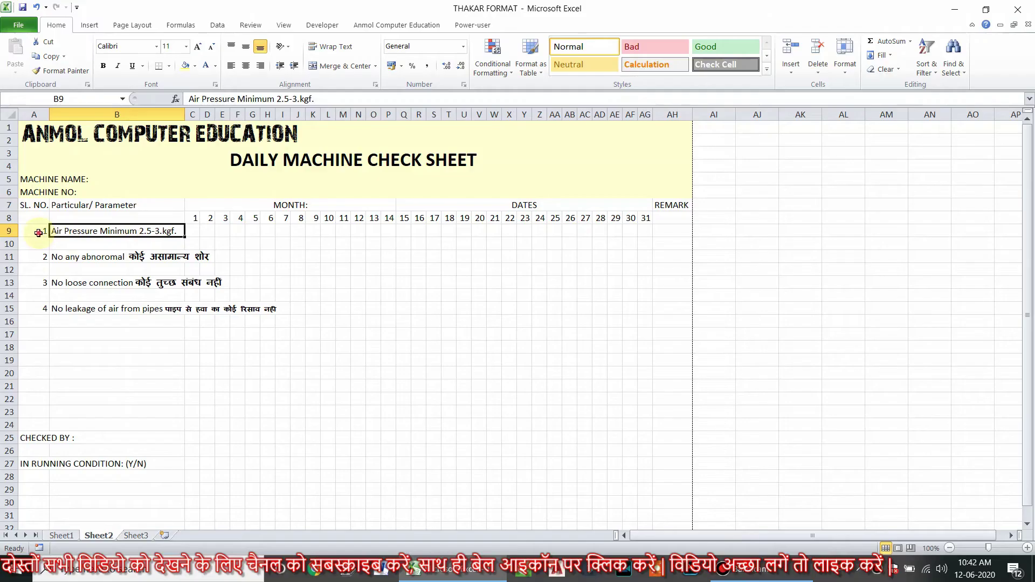
left_click(38, 233)
left_click(41, 257)
left_click(40, 234)
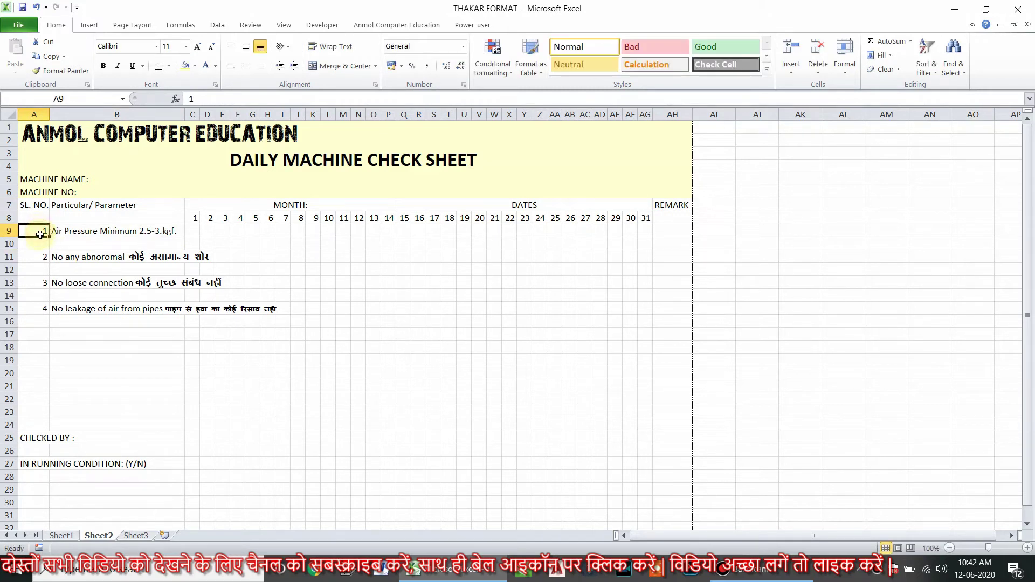
left_click_drag(40, 235, 40, 237)
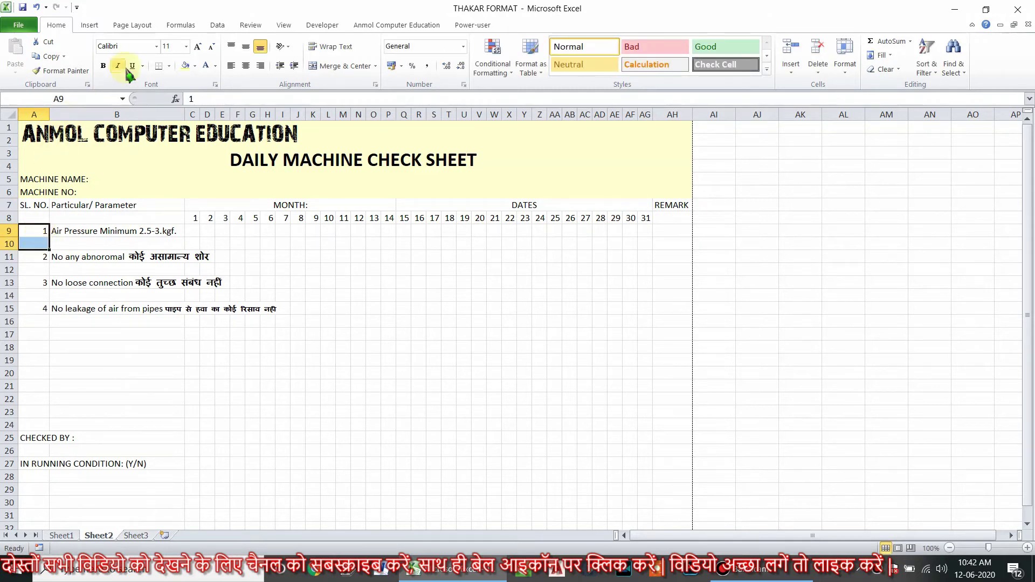
left_click(342, 66)
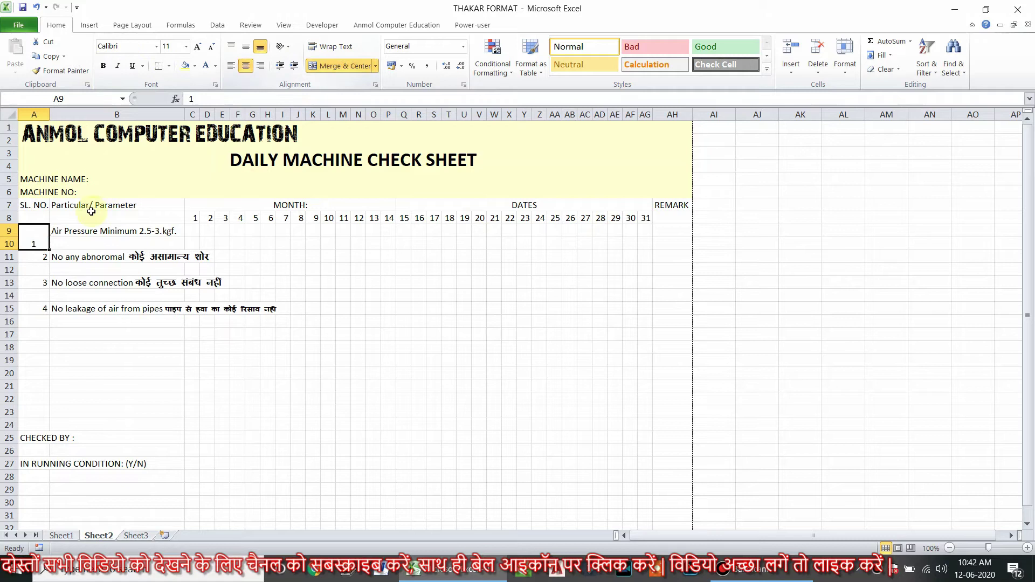
left_click(245, 48)
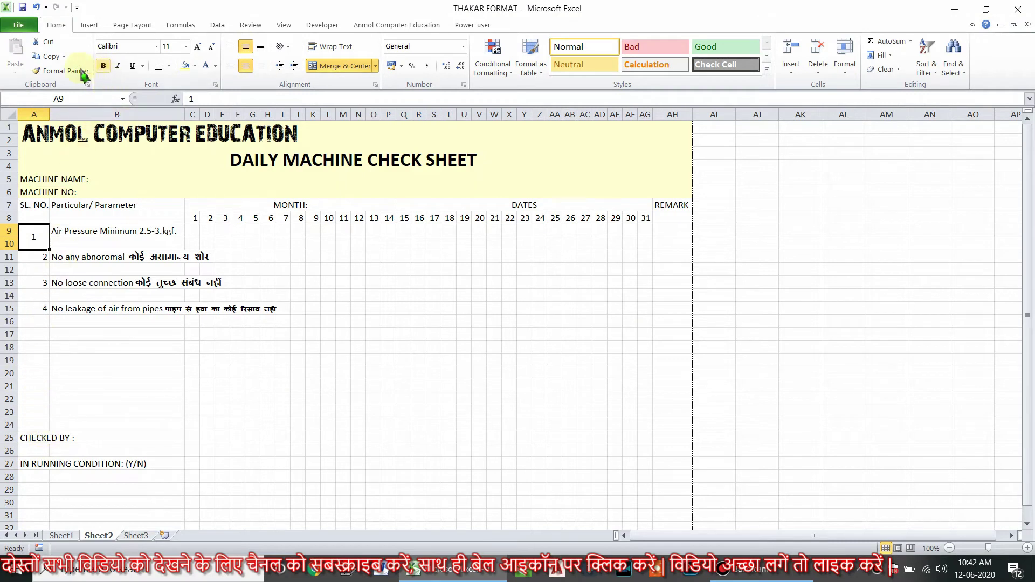
- Format Painter the merged serial cell down A11:A23 for numbers 2–4
left_click(61, 70)
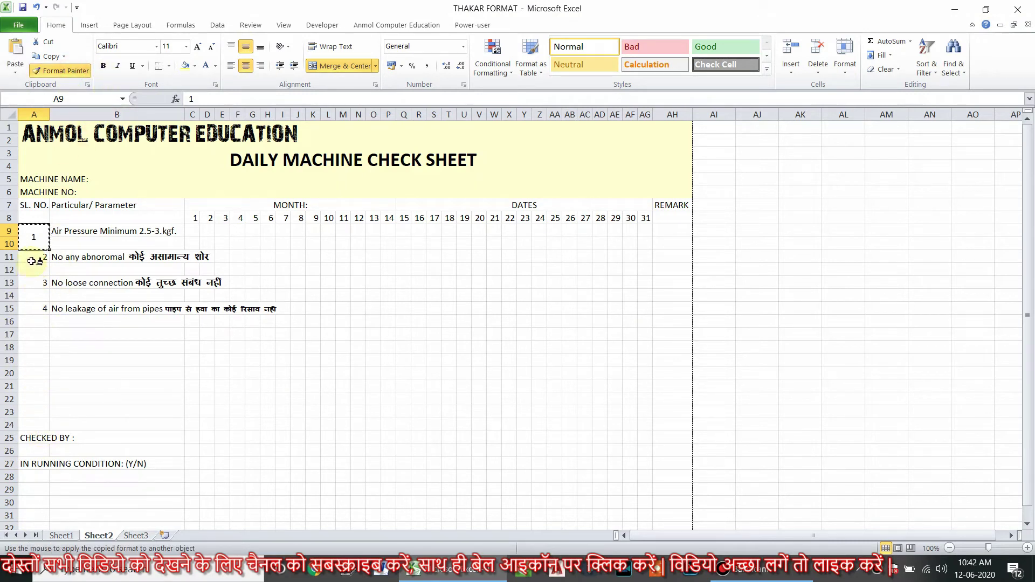
left_click_drag(32, 261, 33, 421)
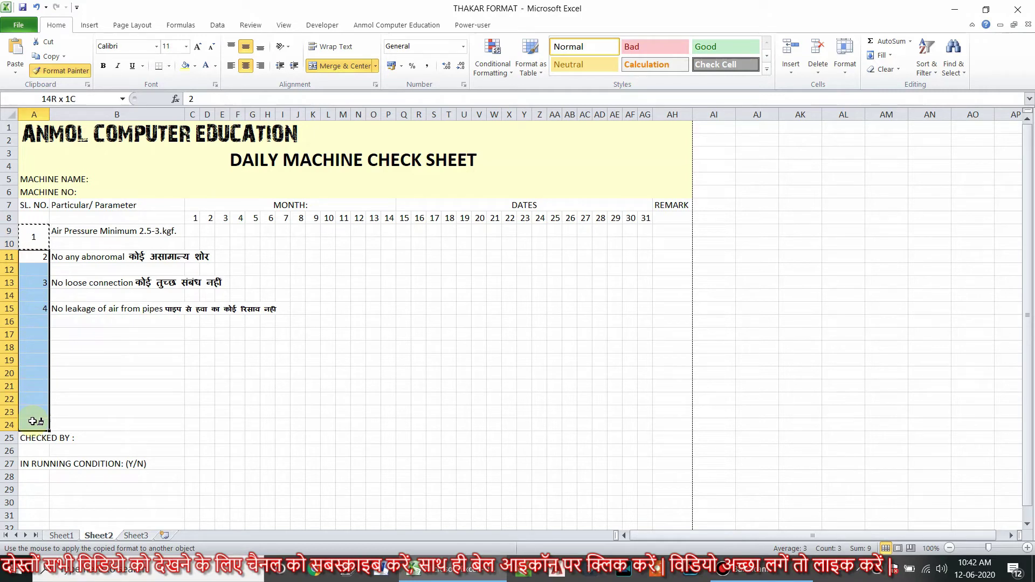
left_click_drag(32, 421, 37, 418)
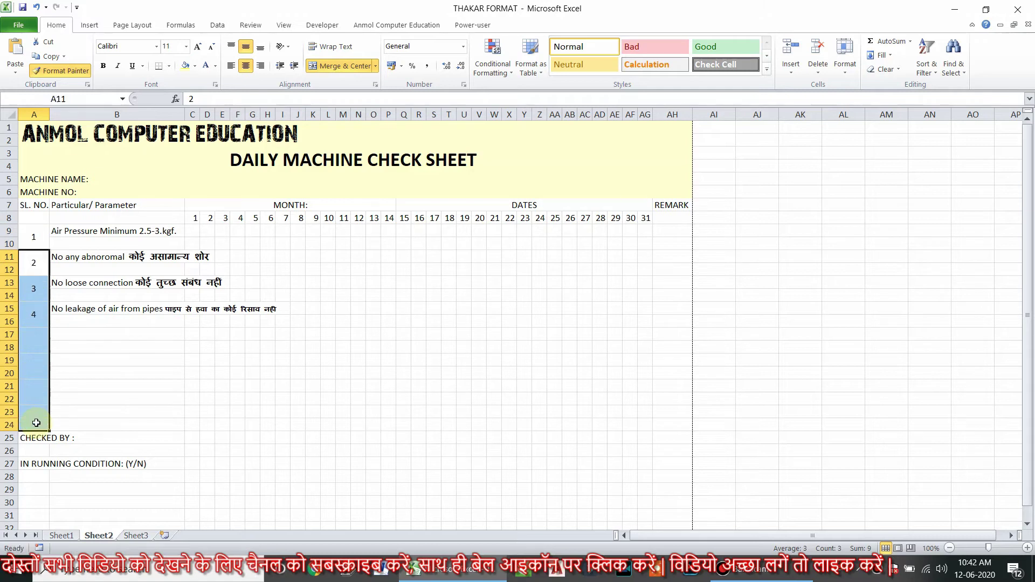
left_click(91, 331)
left_click(37, 312)
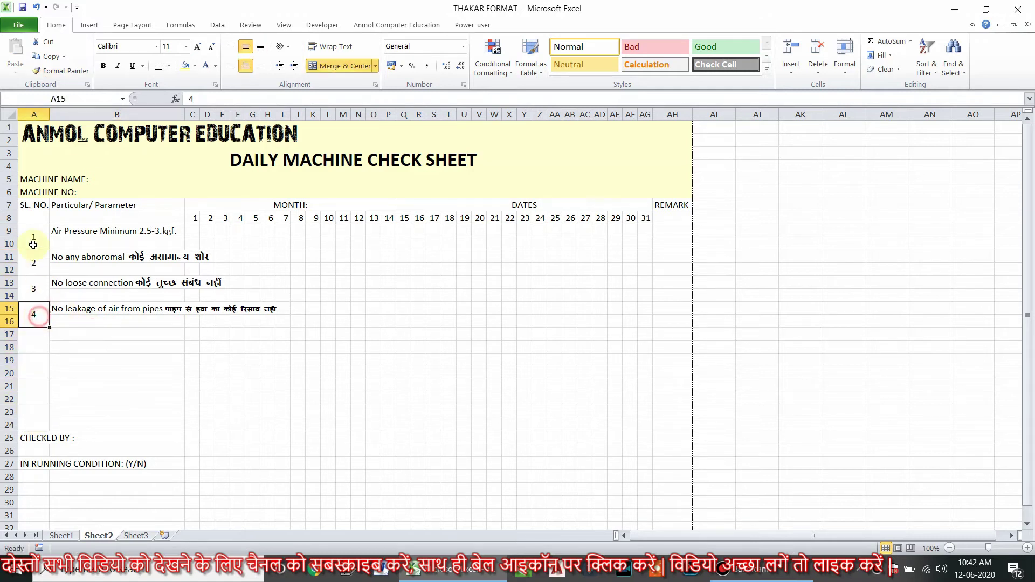
left_click(34, 236)
- Merge and middle-align B9:B10, then paint that format onto B11:B22
left_click_drag(67, 229, 108, 239)
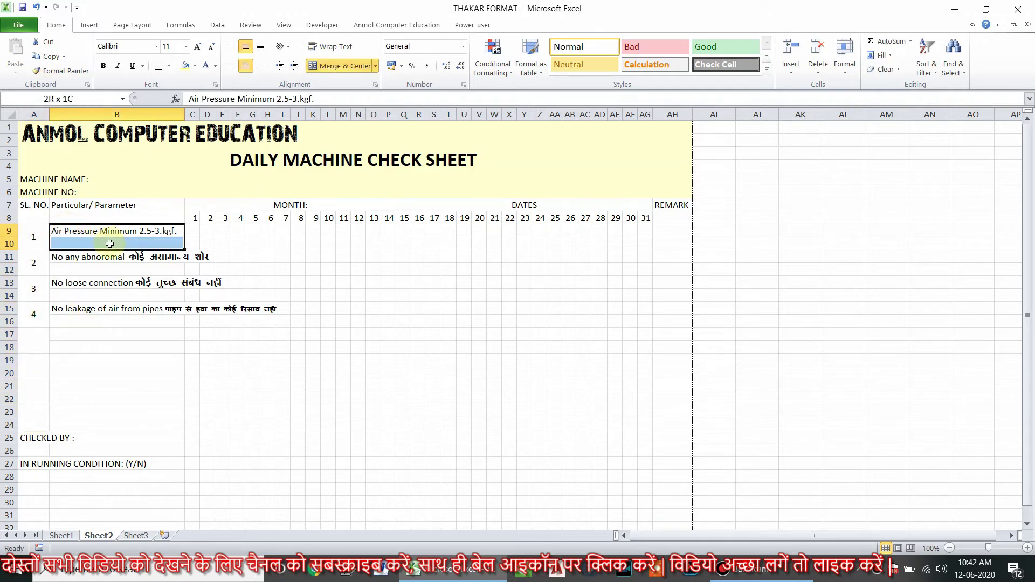
left_click(345, 66)
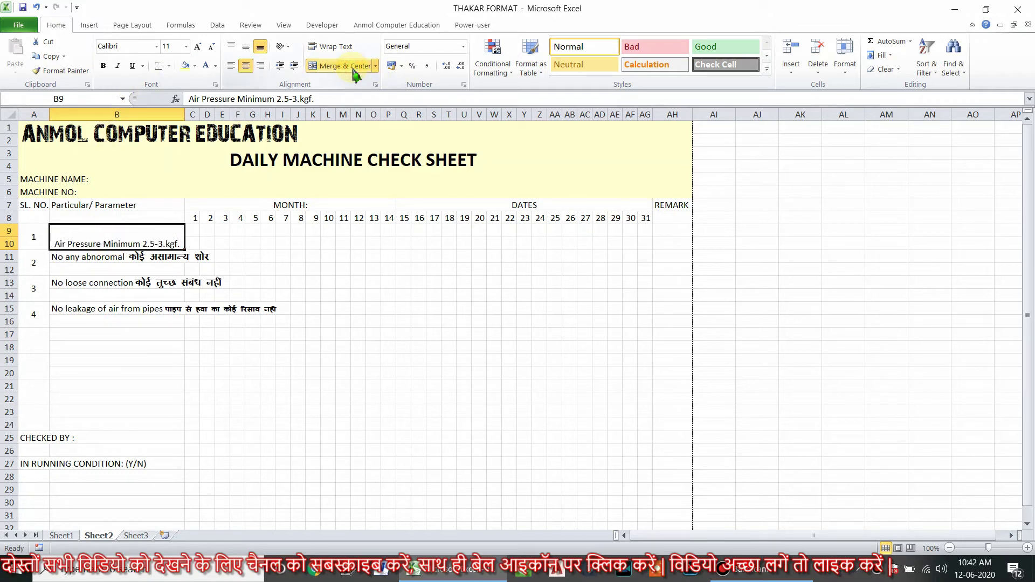
left_click(245, 48)
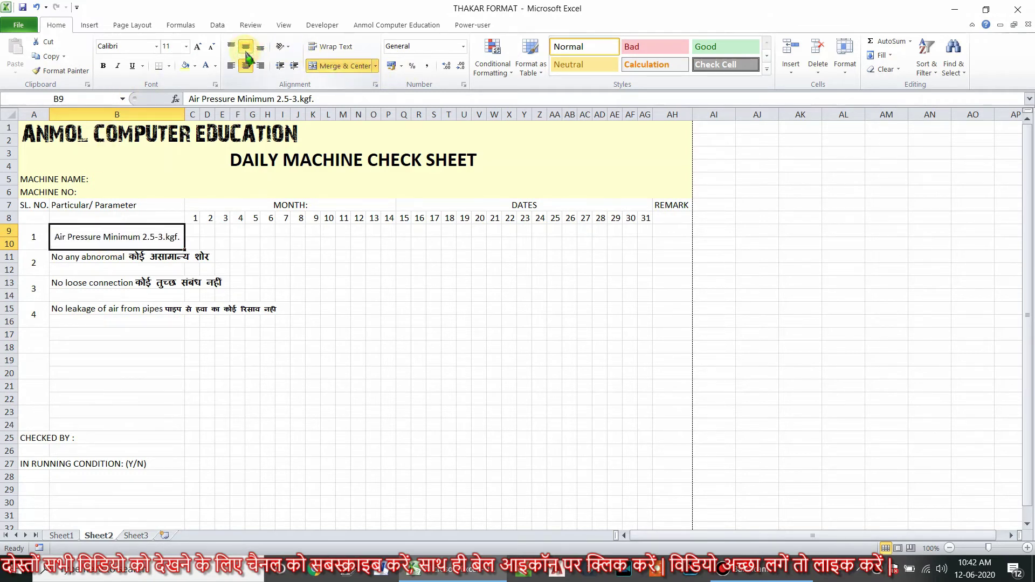
left_click(60, 70)
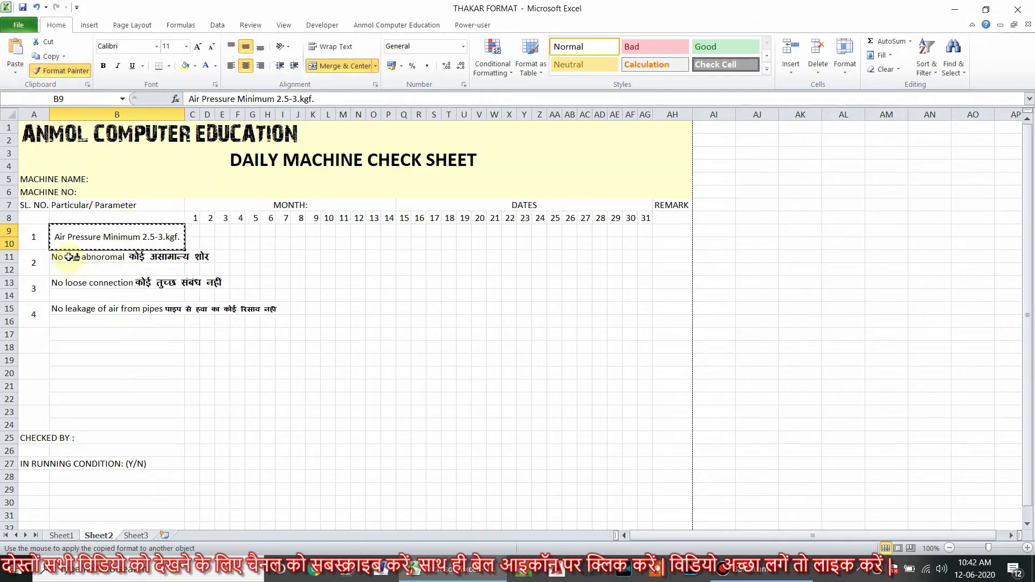
left_click_drag(96, 265, 117, 411)
left_click(343, 347)
- Wrap Text on the No any abnormal, No loose connection and No leakage of air parameters
left_click(115, 258)
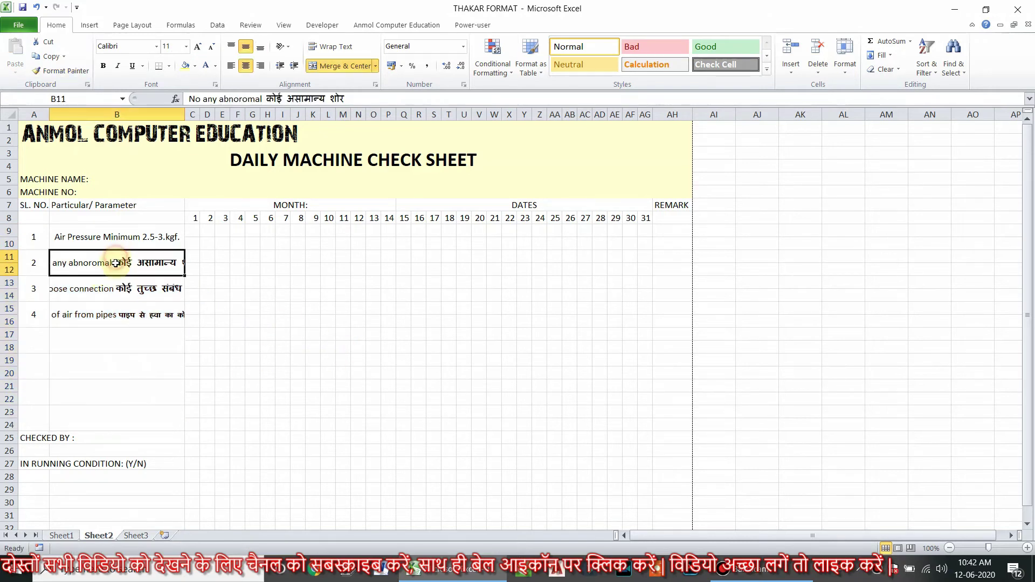
left_click(335, 47)
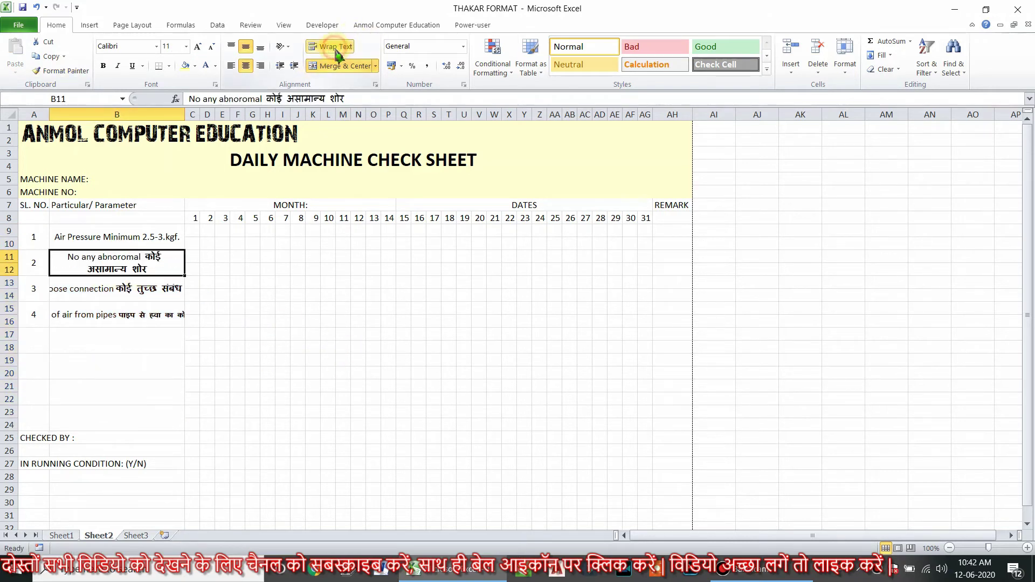
left_click(145, 288)
left_click(332, 49)
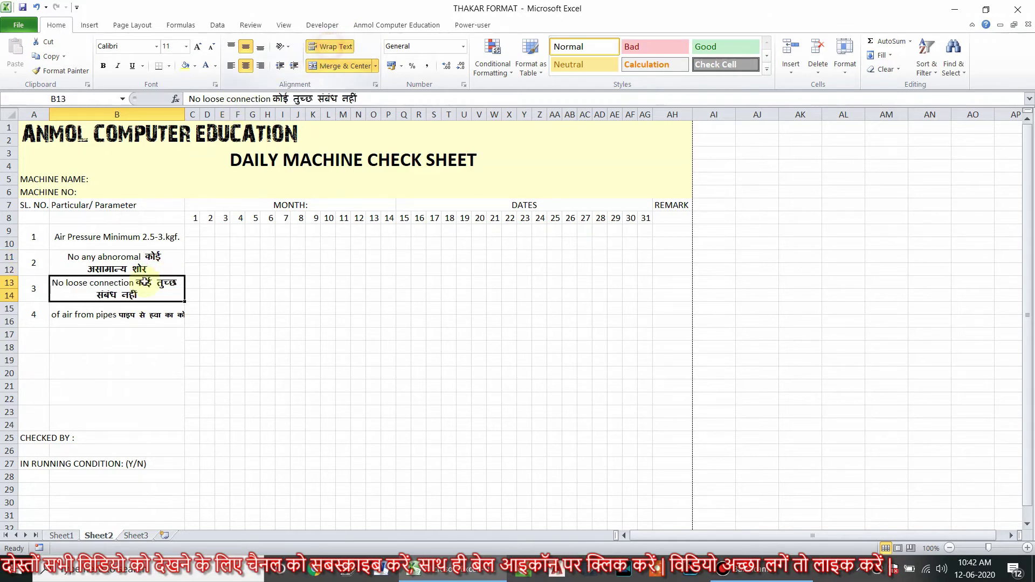
left_click(122, 312)
left_click(337, 48)
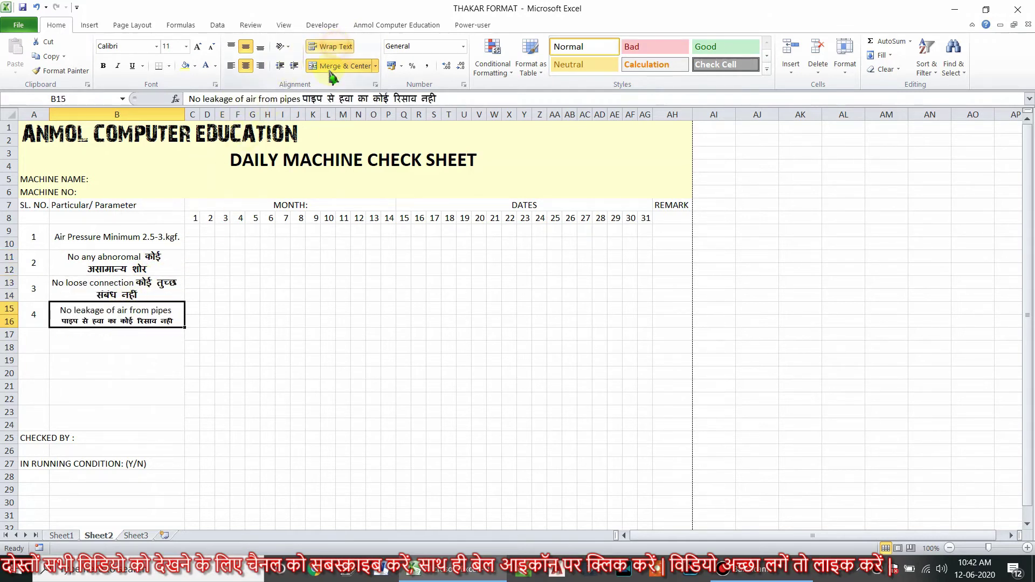
left_click(150, 373)
left_click(137, 284)
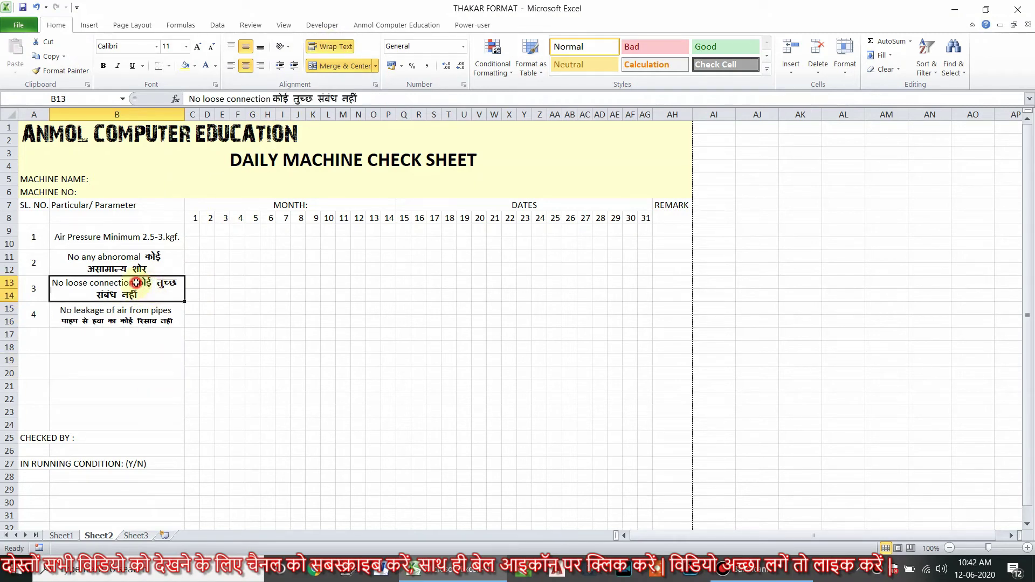
double_click(137, 283)
left_click(69, 309)
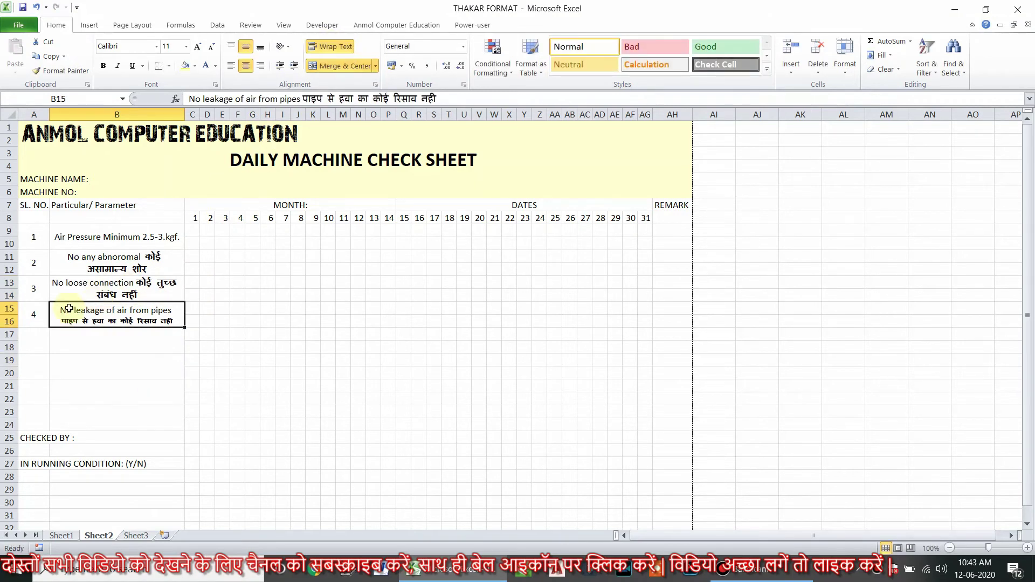
left_click(111, 271)
left_click(282, 321)
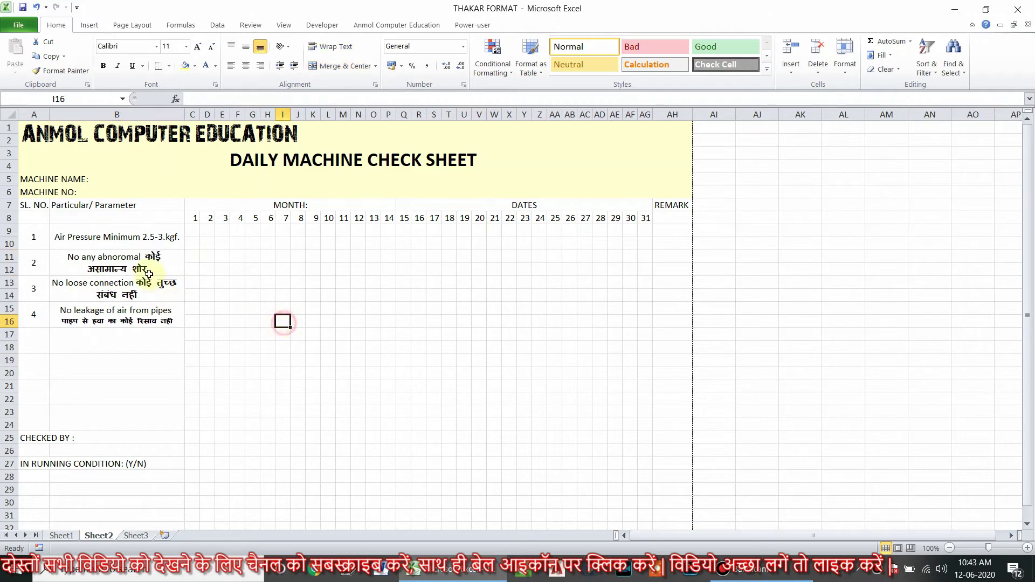
- Paint the unmerged C9:C10 format across the row 9 date cells
left_click(123, 338)
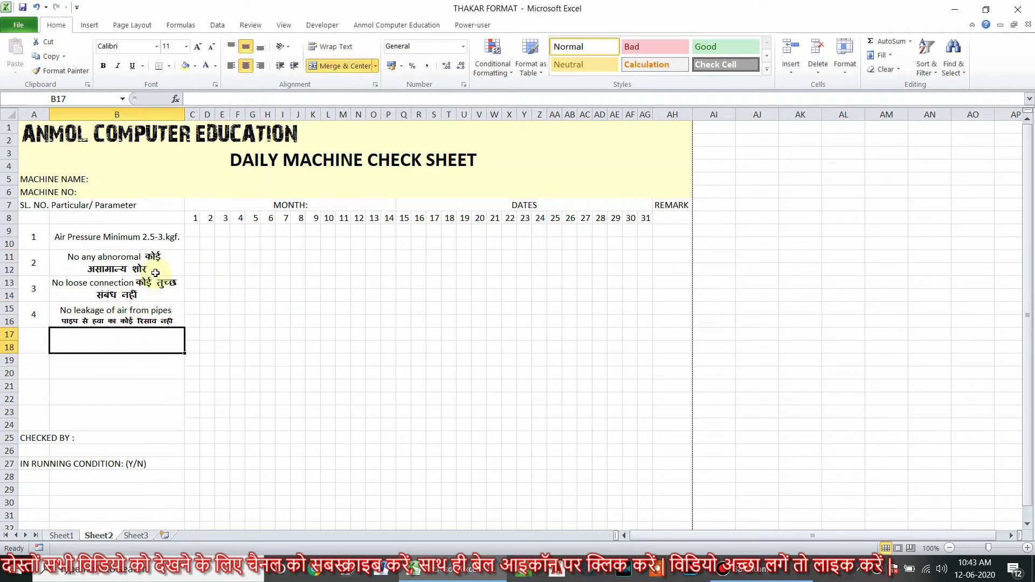
left_click_drag(194, 232, 194, 248)
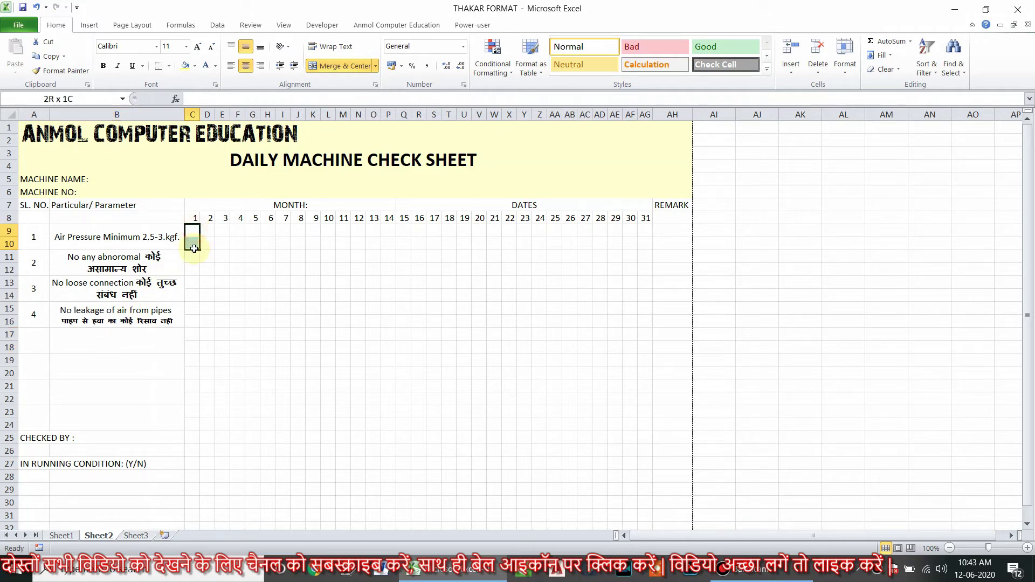
left_click(60, 71)
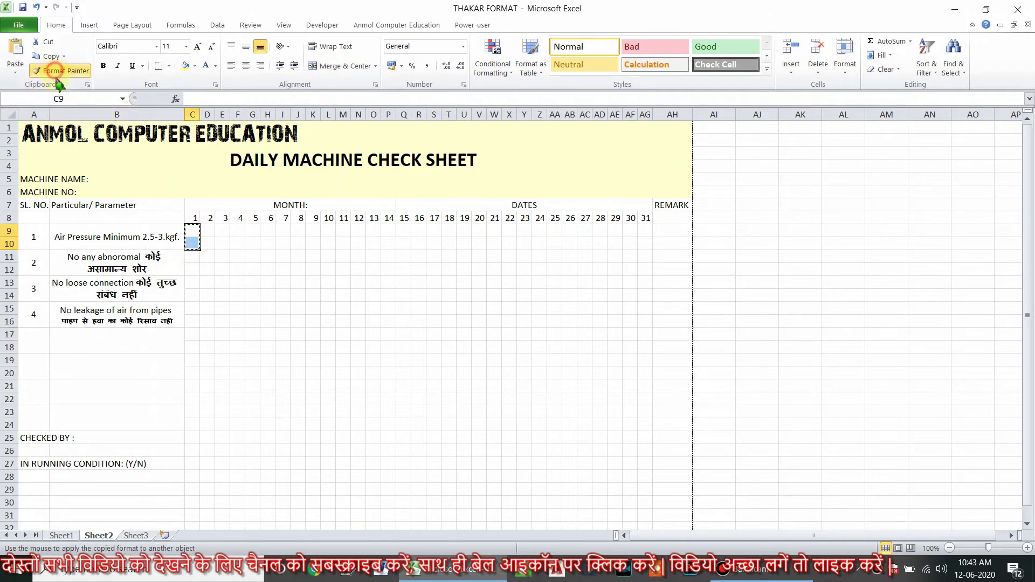
left_click_drag(205, 226, 638, 243)
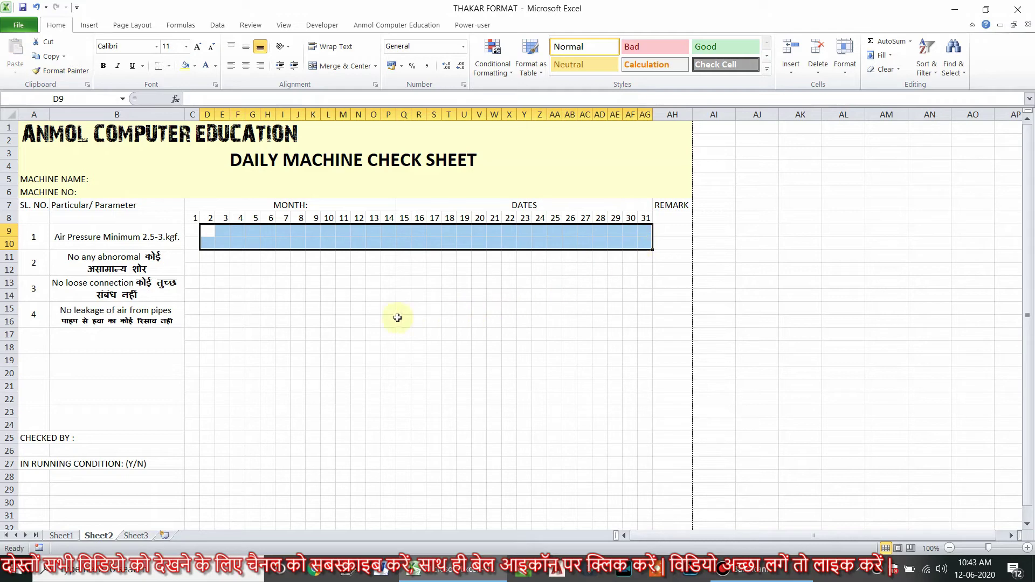
left_click(187, 230)
- Merge C9:C10 and paint that merged format across D9:AG10 through date 31
left_click_drag(194, 230, 193, 244)
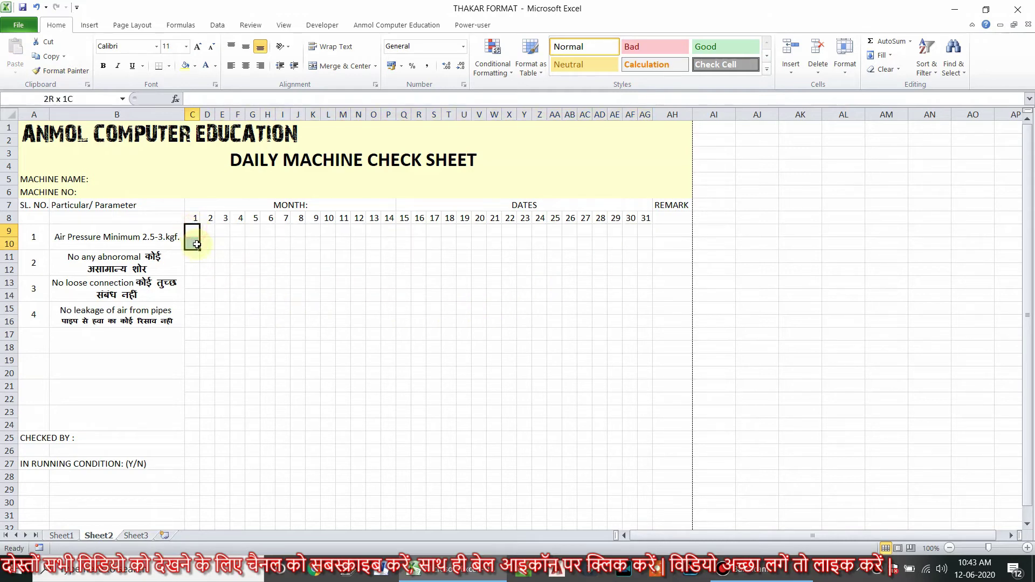
left_click(345, 65)
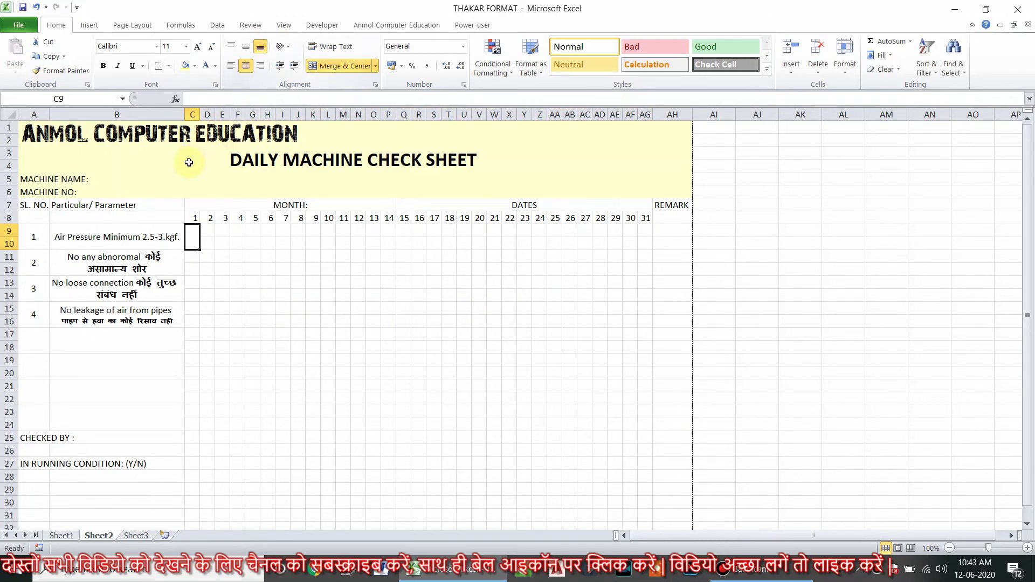
left_click(62, 71)
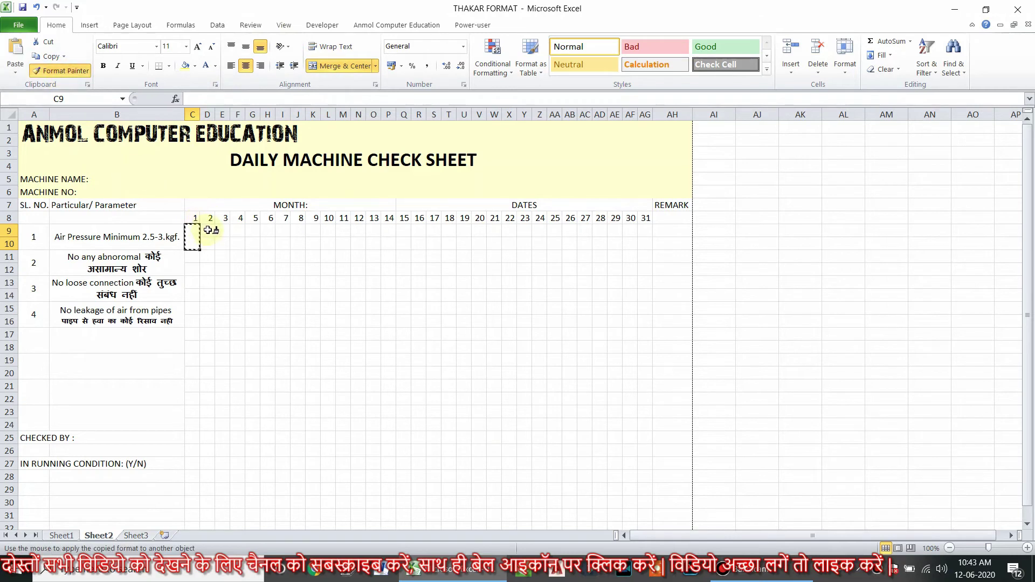
left_click_drag(208, 231, 630, 238)
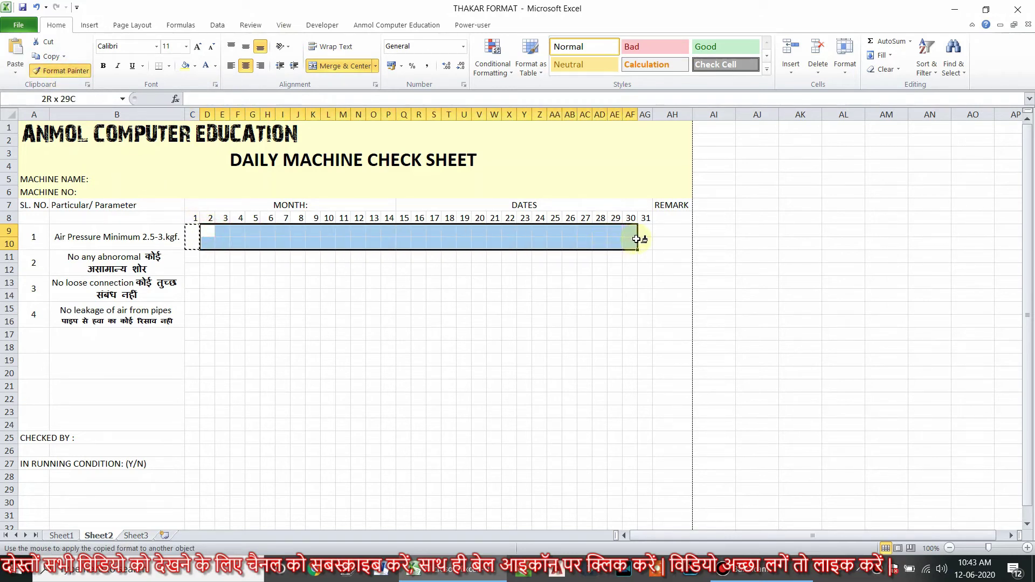
left_click_drag(638, 239, 639, 240)
left_click(601, 287)
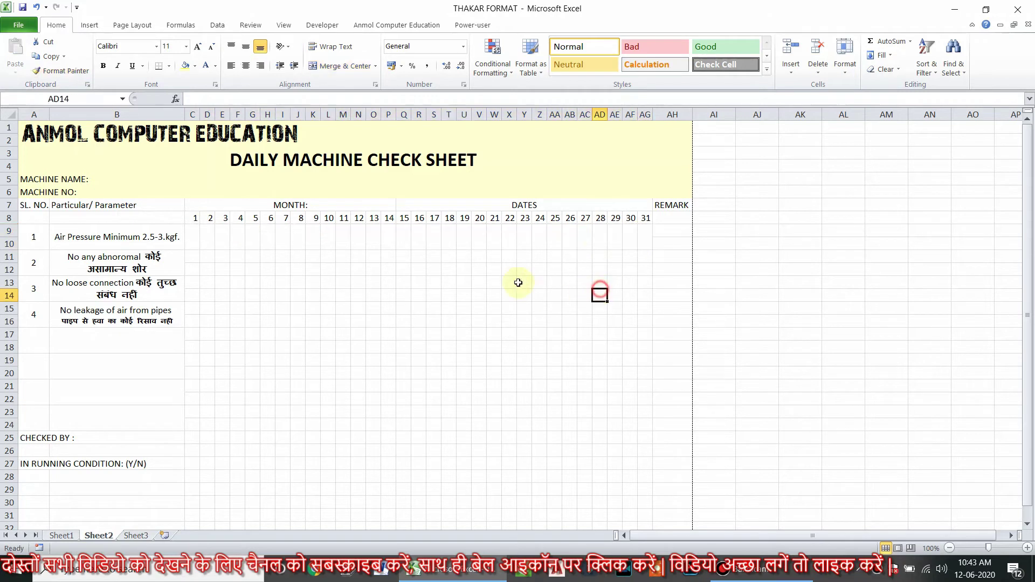
left_click(468, 241)
left_click_drag(678, 207, 674, 218)
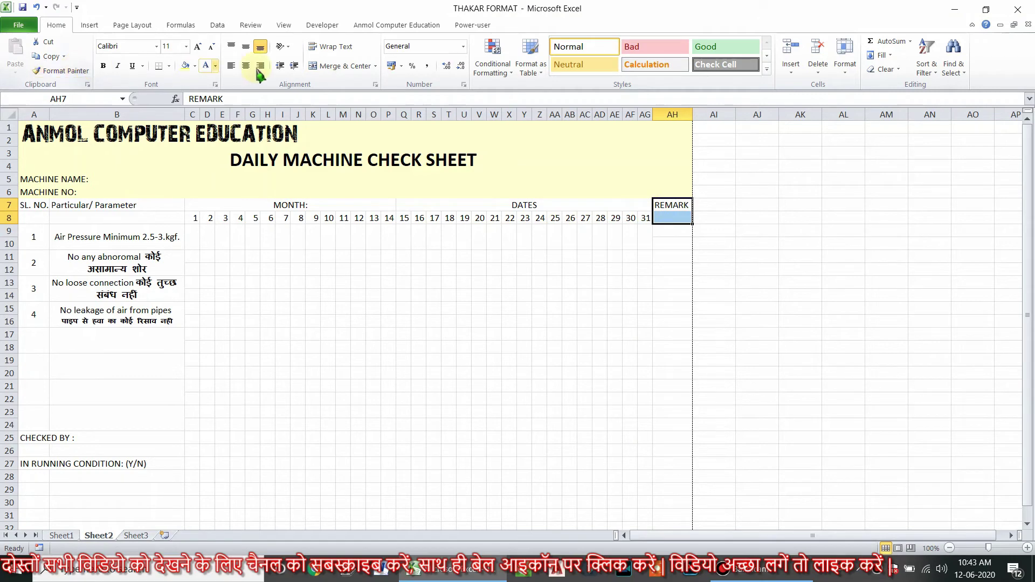
- Merge REMARK over AH7:AH8 with Middle Align, and merge AH9:AH10
left_click(350, 66)
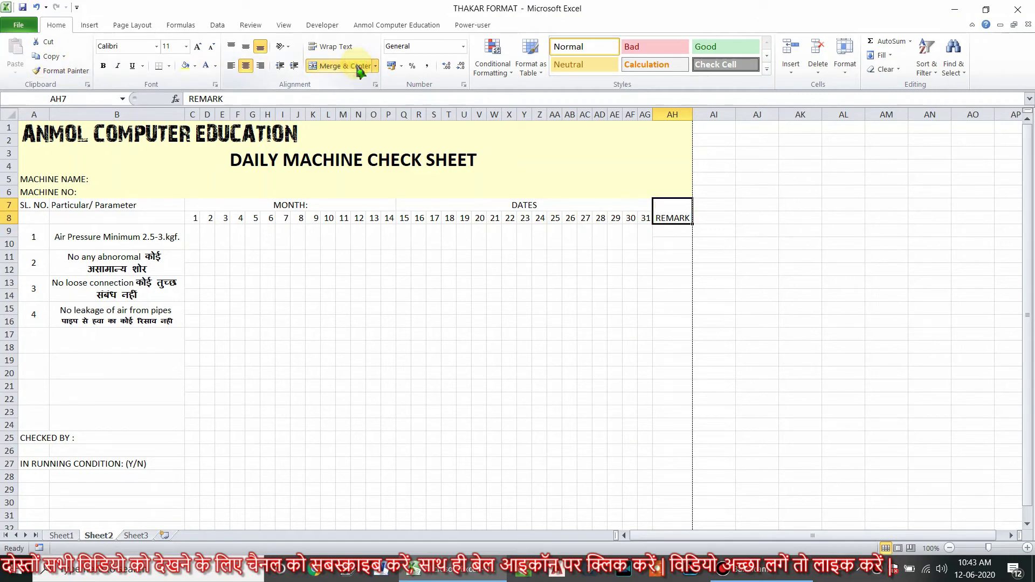
left_click(246, 46)
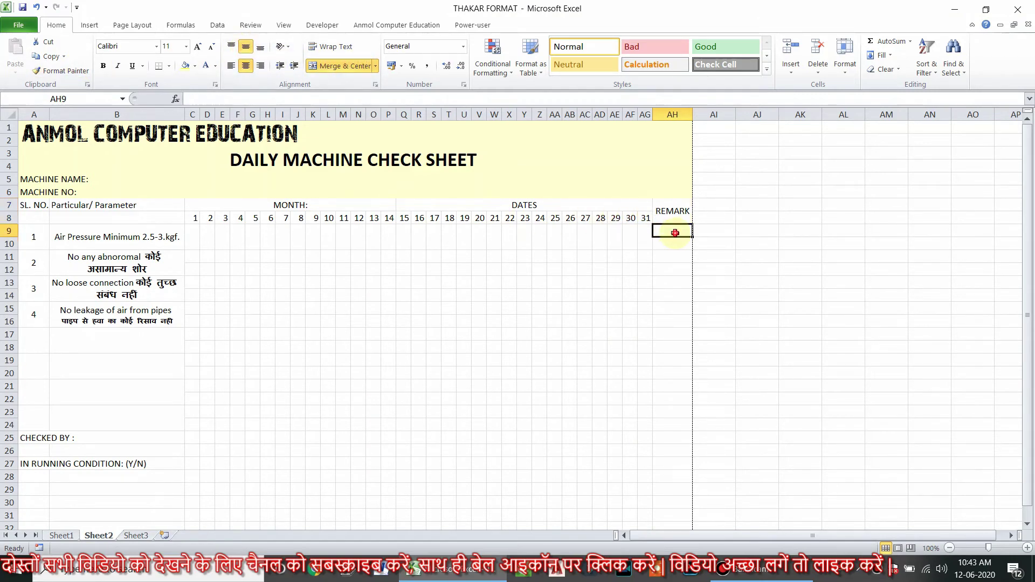
left_click_drag(675, 234, 663, 244)
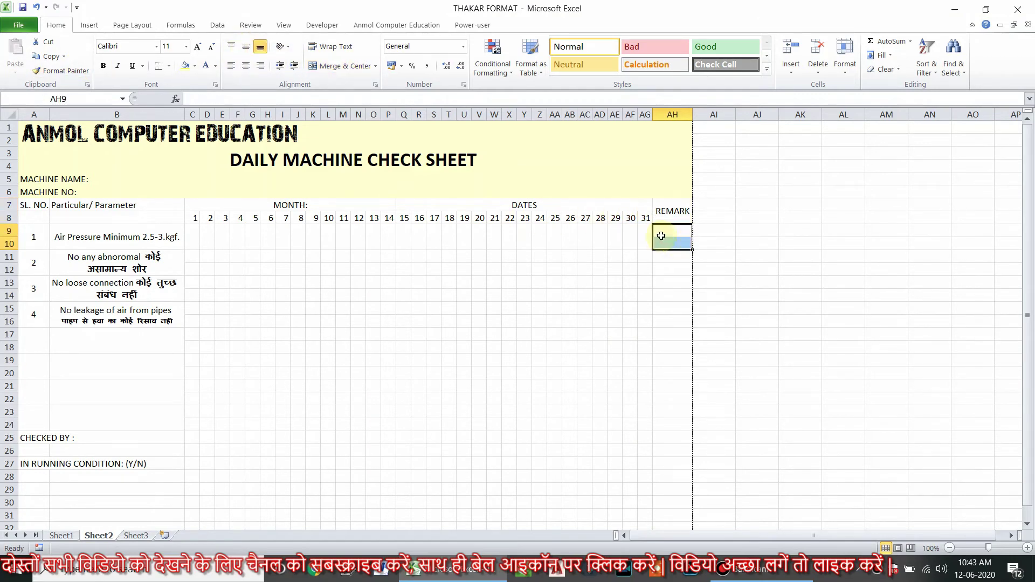
left_click(356, 65)
left_click(548, 295)
- Paint the merged two-row format of C9:AH10 onto C11:AH24
left_click(664, 238)
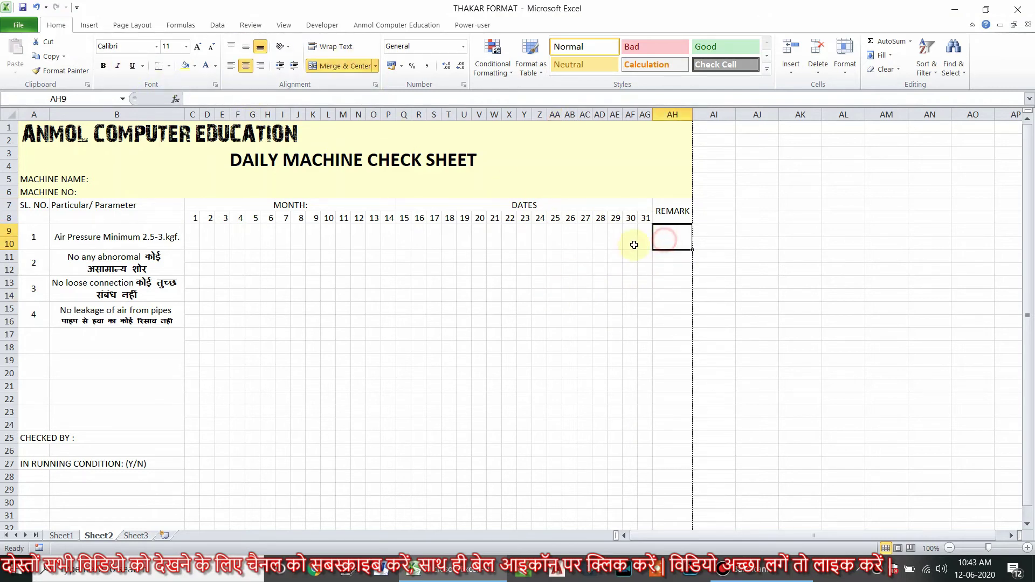
left_click_drag(201, 238, 660, 237)
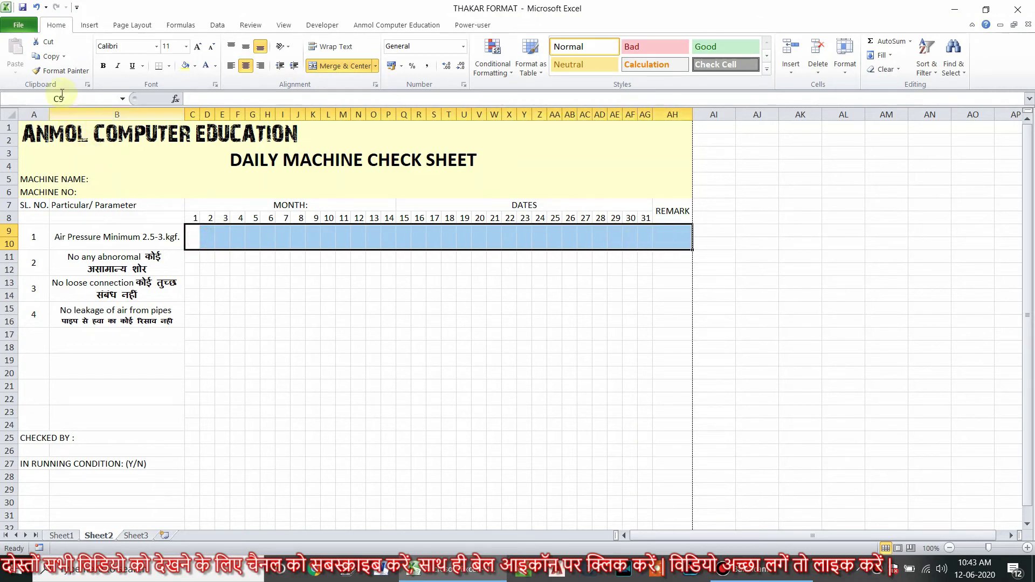
left_click(61, 70)
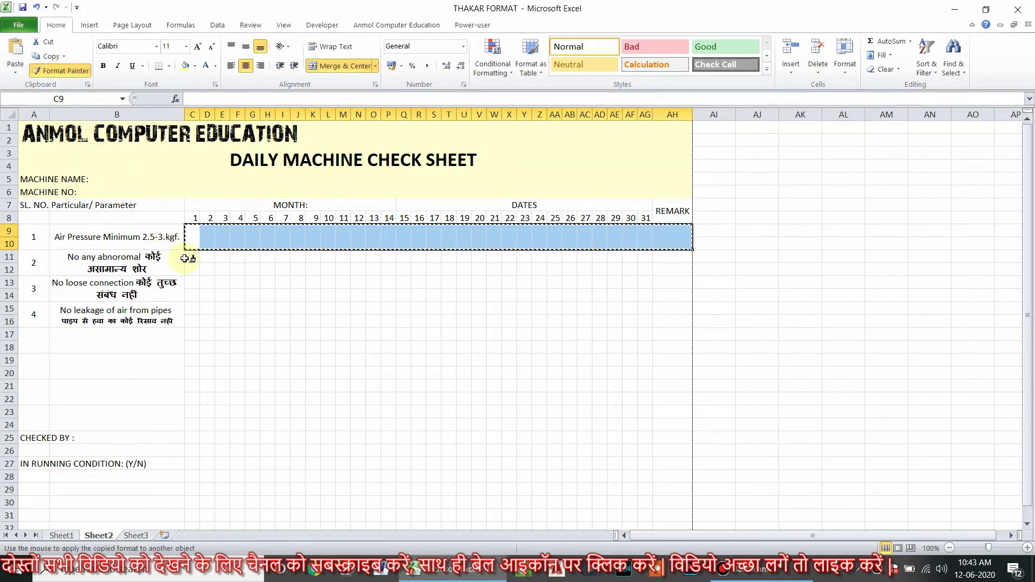
left_click_drag(193, 258, 668, 435)
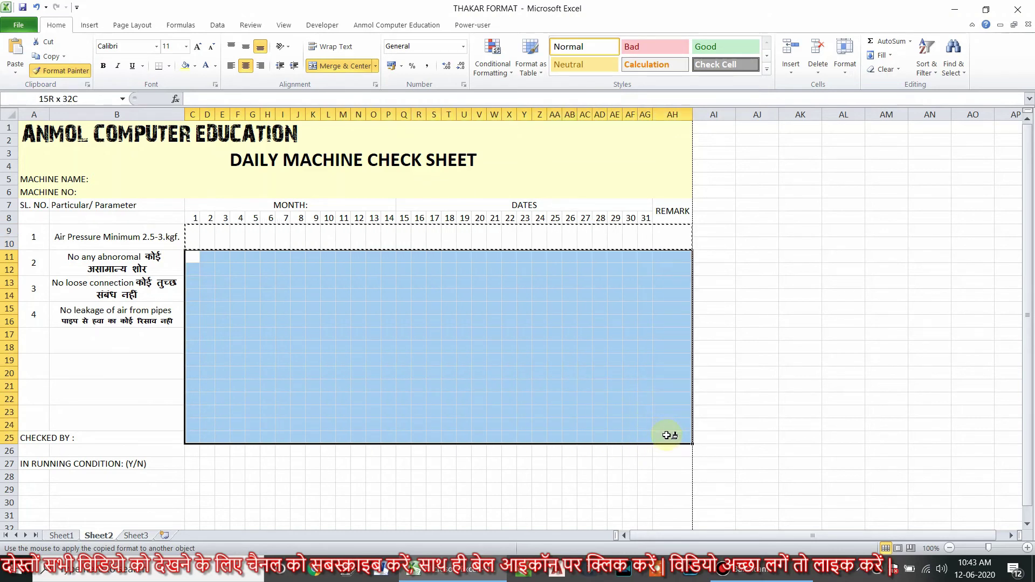
left_click_drag(668, 435, 662, 424)
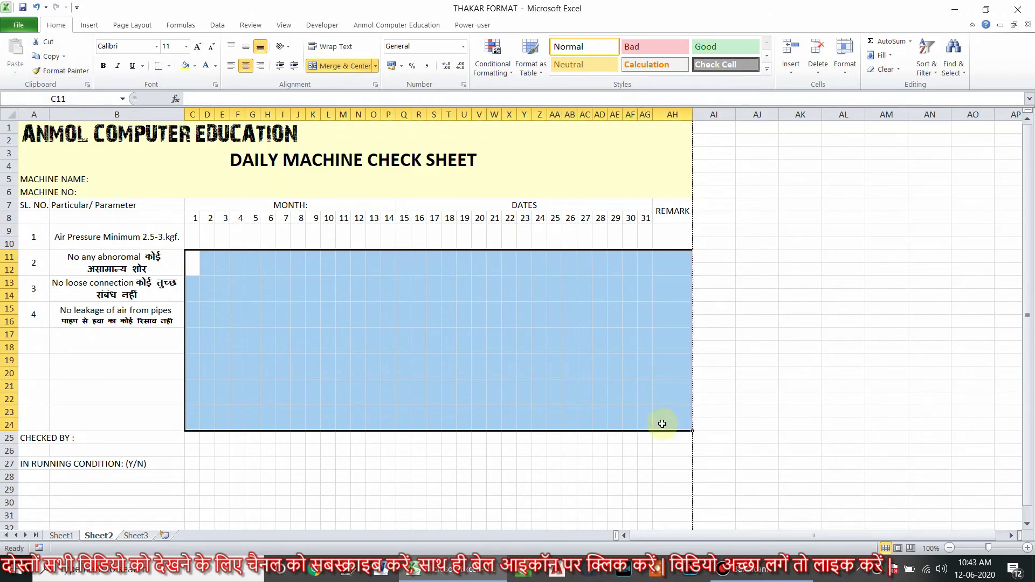
- Put an outside border around the title block A1:AH6
left_click(388, 356)
left_click(373, 450)
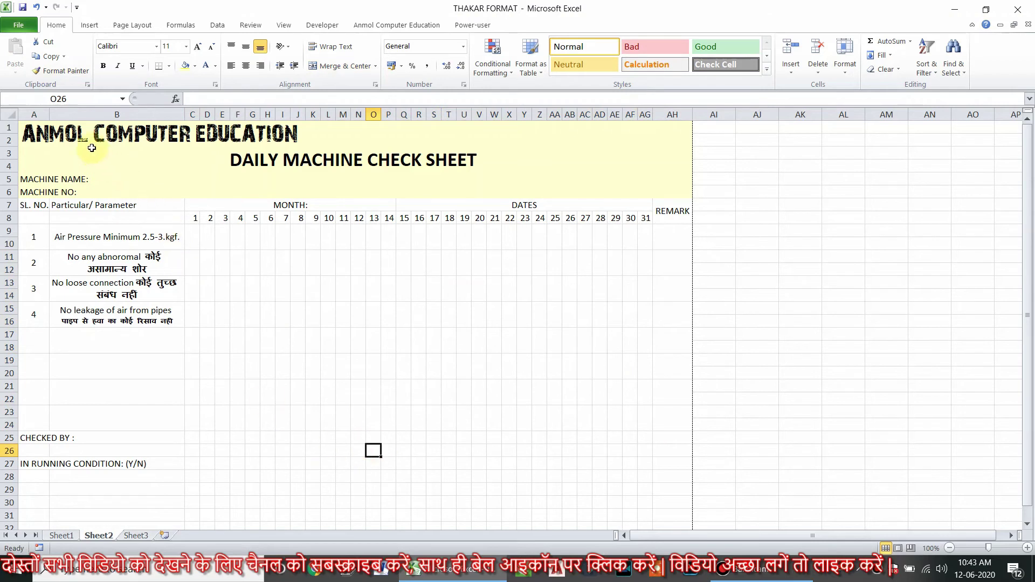
mouse_move(38, 133)
left_mouse_down()
mouse_move(453, 148)
mouse_move(473, 193)
left_mouse_up()
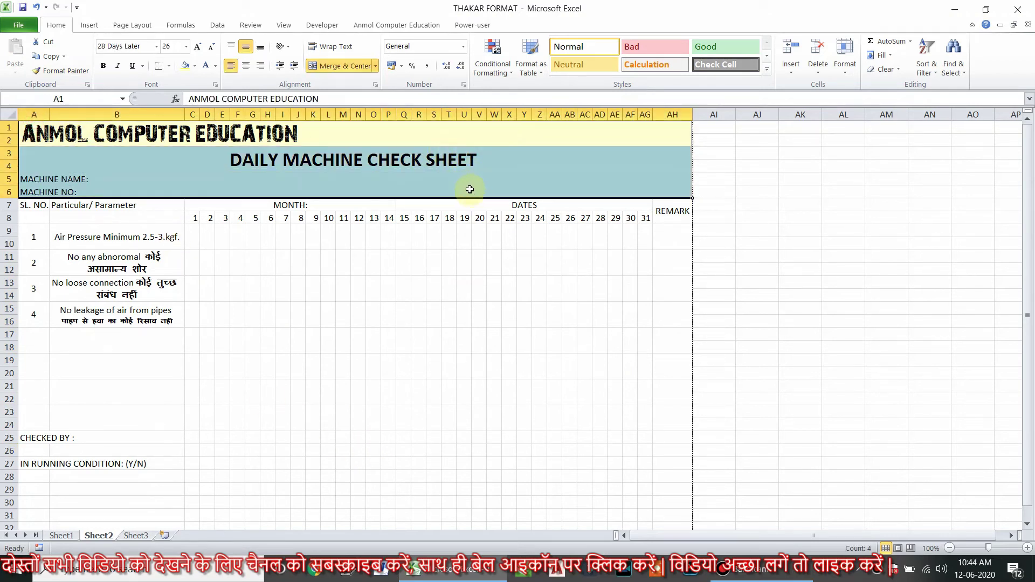
left_click(169, 66)
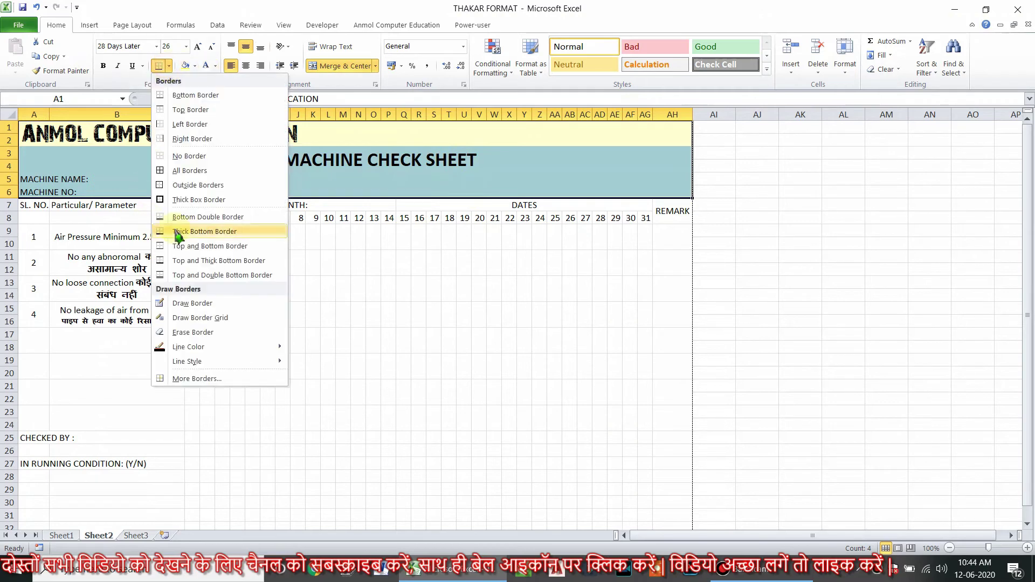
left_click(205, 186)
left_click(124, 212)
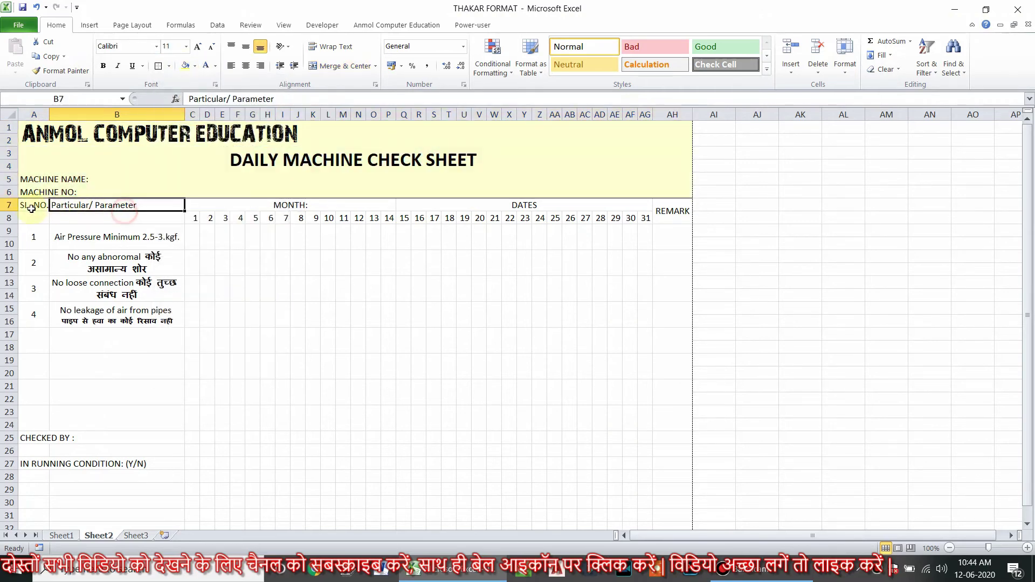
- Apply All Borders to header rows A7:AH8 and the check grid A9:AH24
left_click_drag(36, 205, 665, 203)
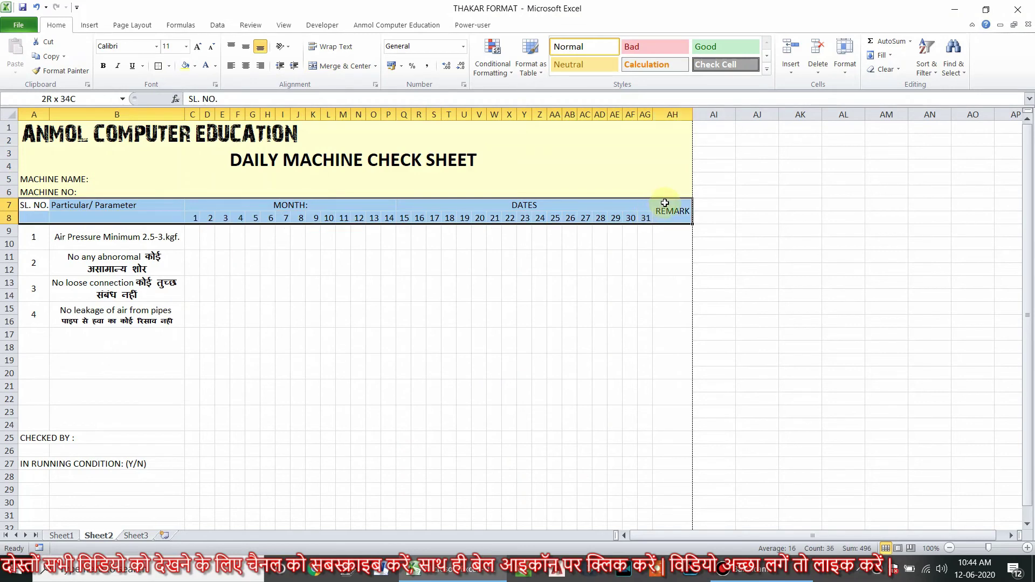
left_click(169, 66)
left_click(180, 172)
left_click(434, 314)
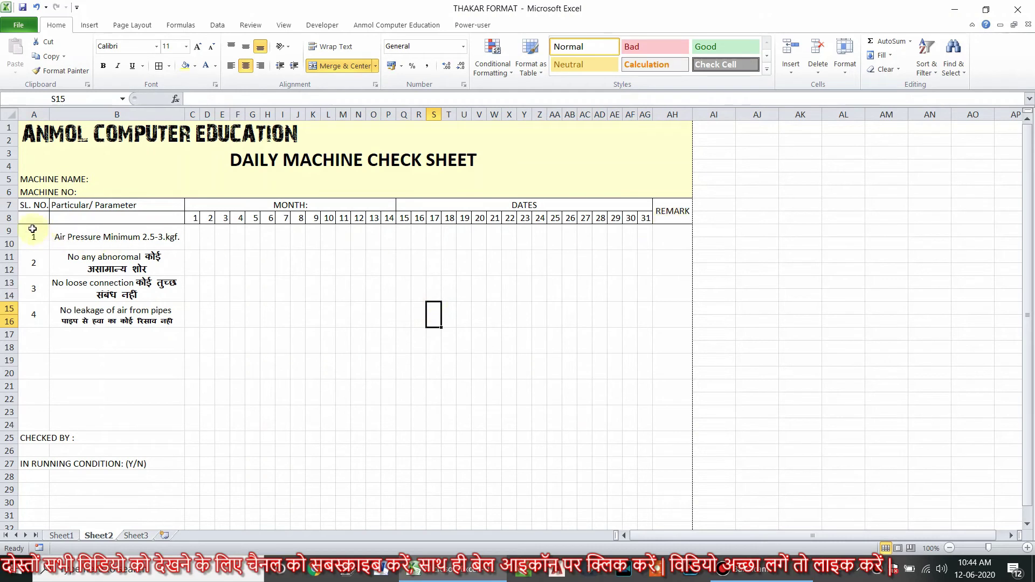
left_click_drag(32, 229, 679, 421)
left_click(160, 67)
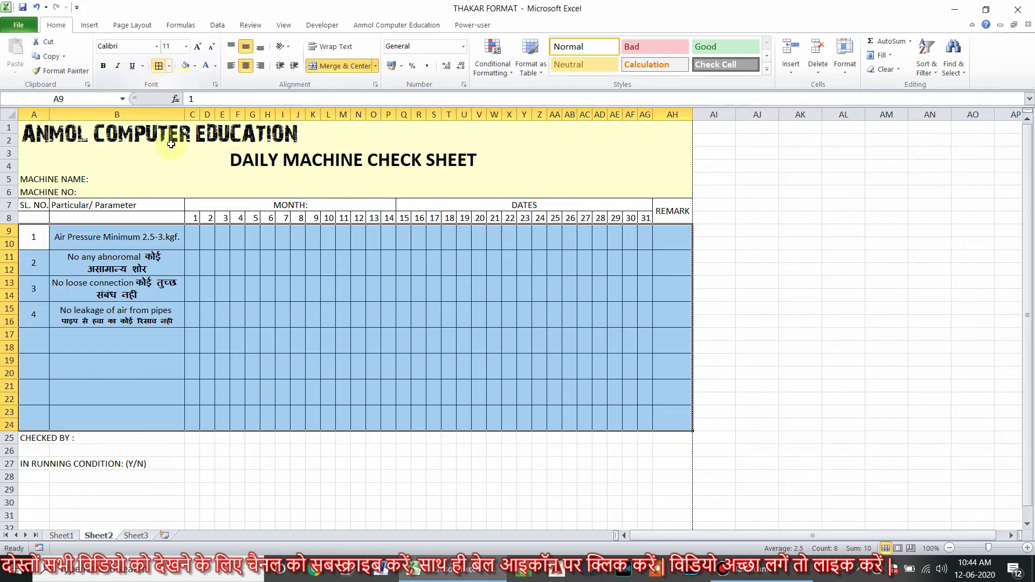
left_click(389, 450)
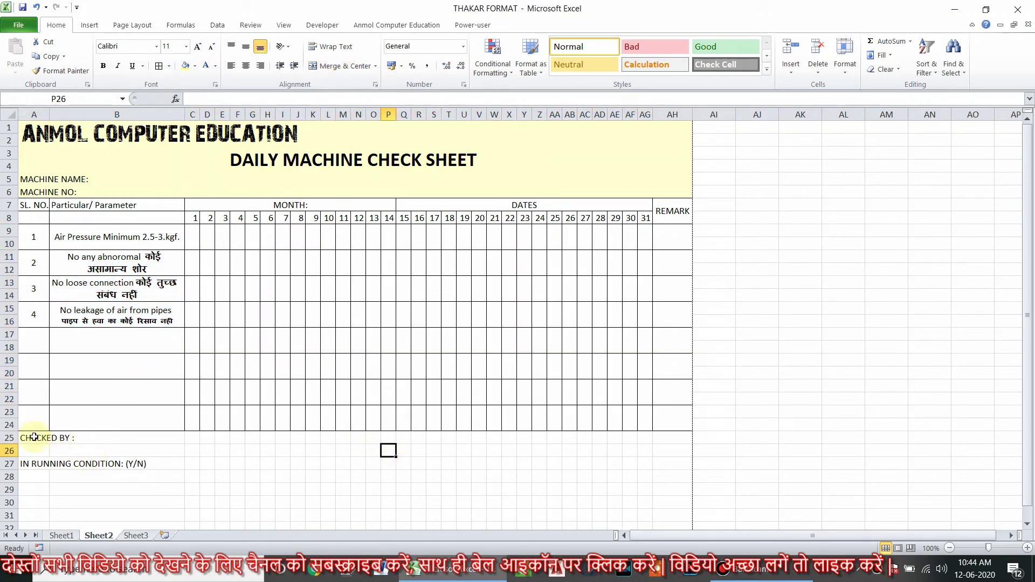
left_click_drag(39, 438, 135, 448)
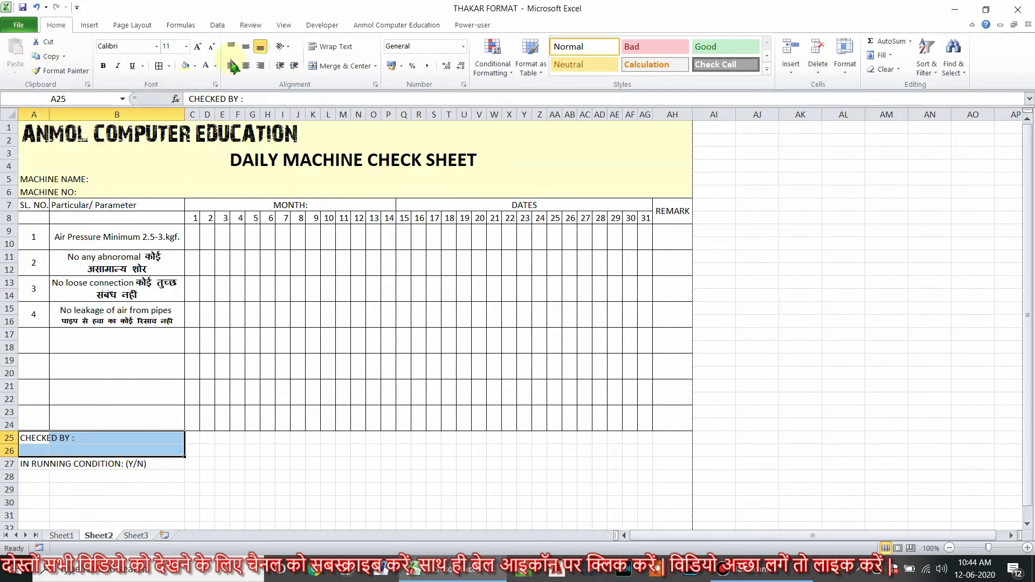
- Merge CHECKED BY : middle- and left-aligned, and copy that format to IN RUNNING CONDITION: (Y/N)
left_click(345, 65)
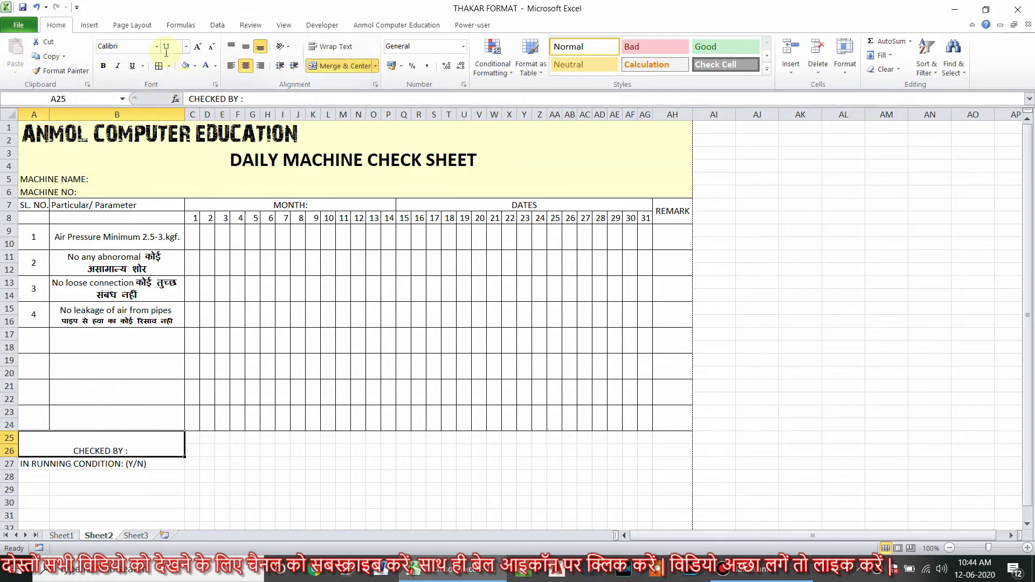
left_click(245, 47)
left_click(231, 66)
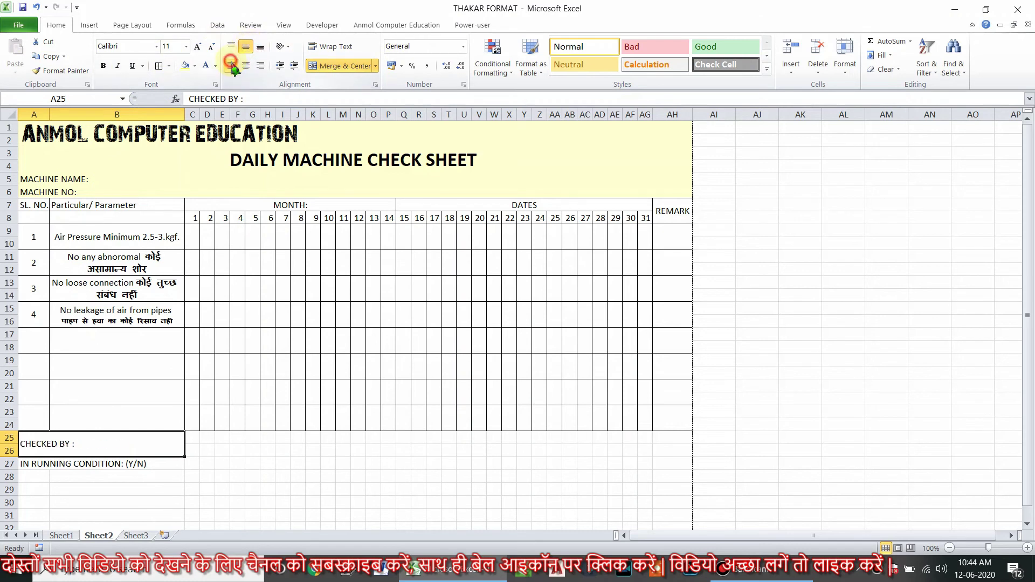
left_click_drag(31, 467, 113, 479)
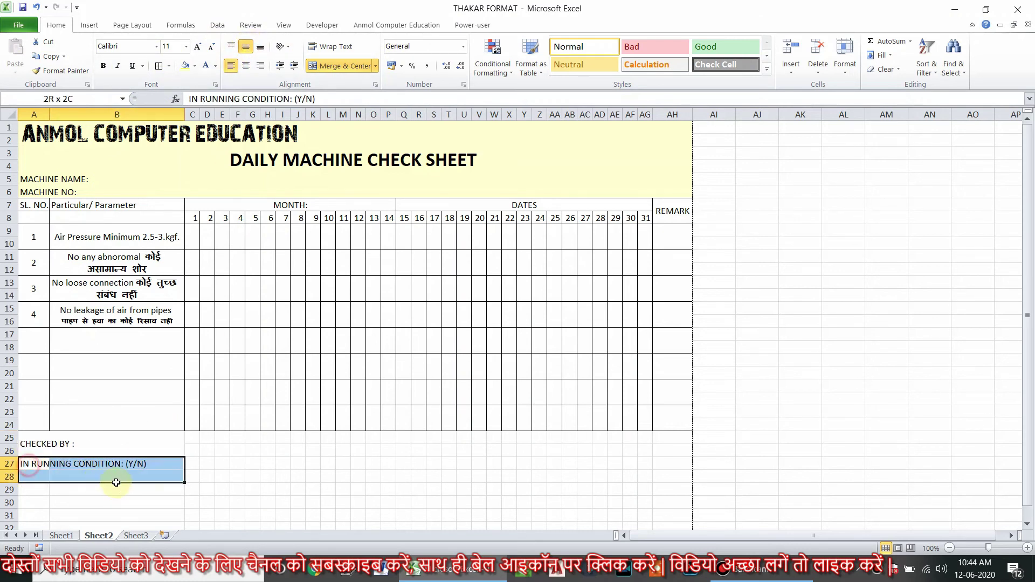
left_click(64, 441)
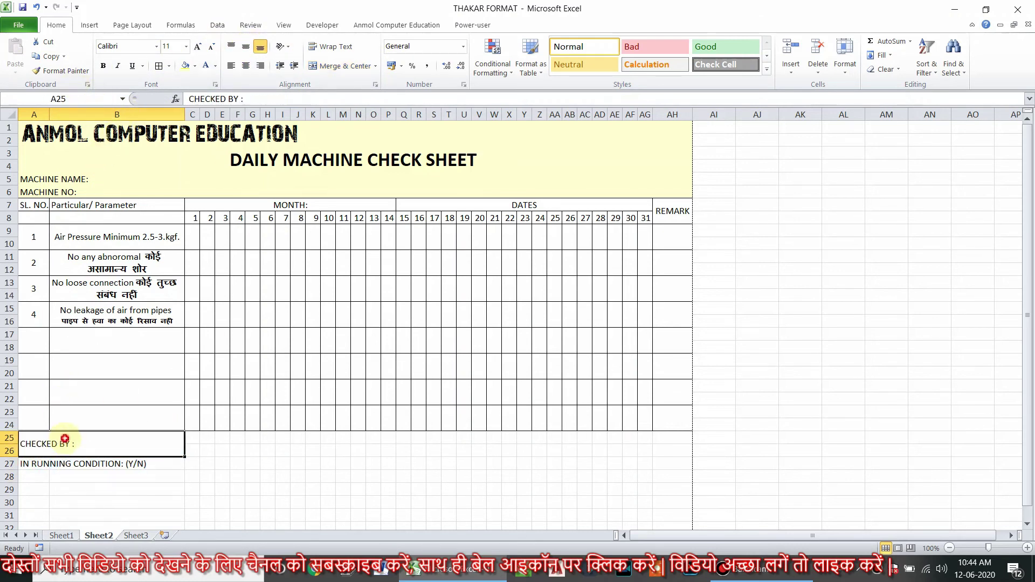
left_click(62, 71)
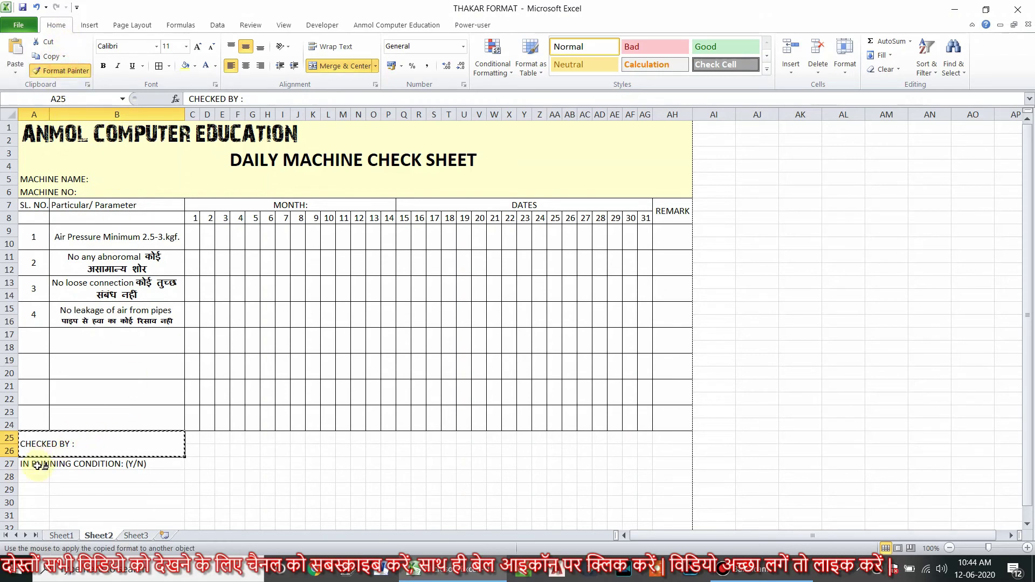
left_click_drag(34, 467, 151, 477)
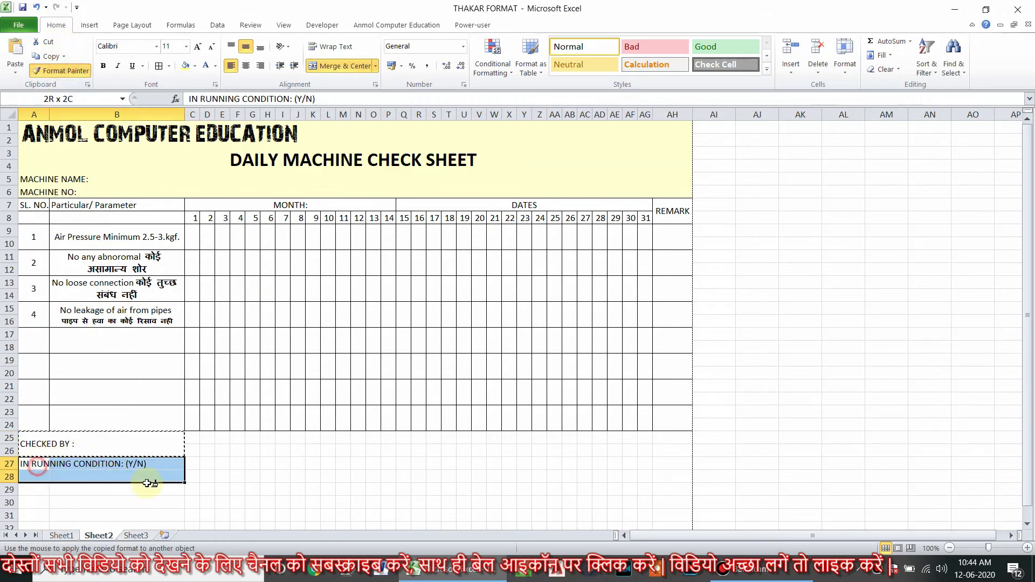
left_click(236, 462)
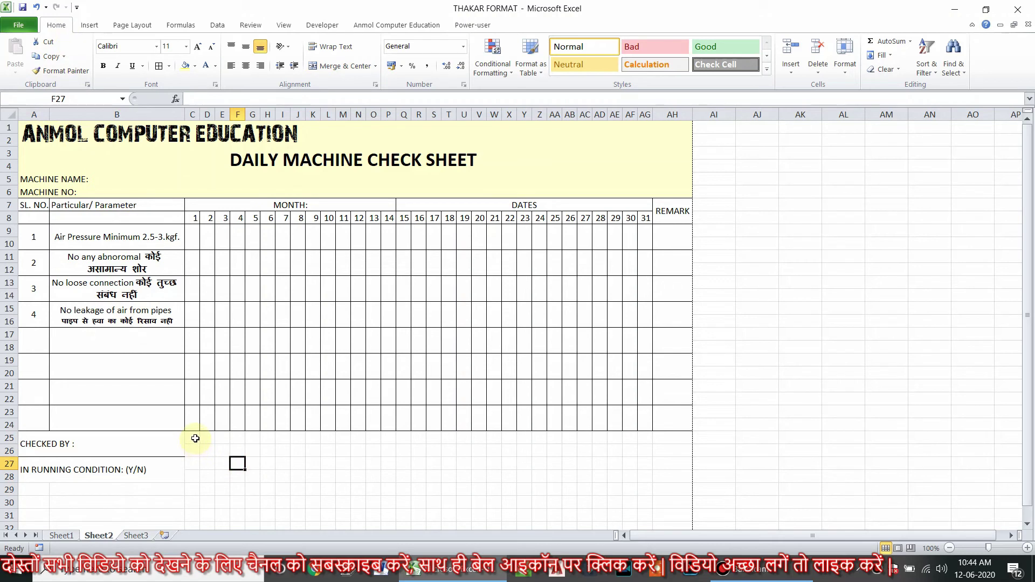
- Paint the grid borders from rows 23–24 onto footer rows C25:AH28
left_click_drag(193, 415, 674, 417)
left_click(61, 70)
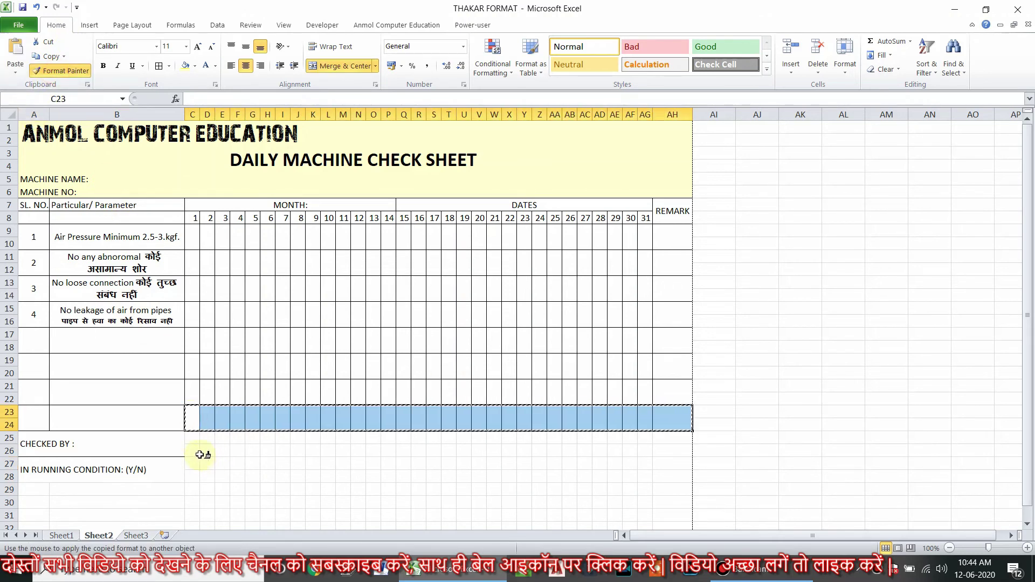
mouse_move(195, 441)
left_mouse_down()
mouse_move(208, 469)
mouse_move(676, 478)
left_mouse_up()
left_click(599, 393)
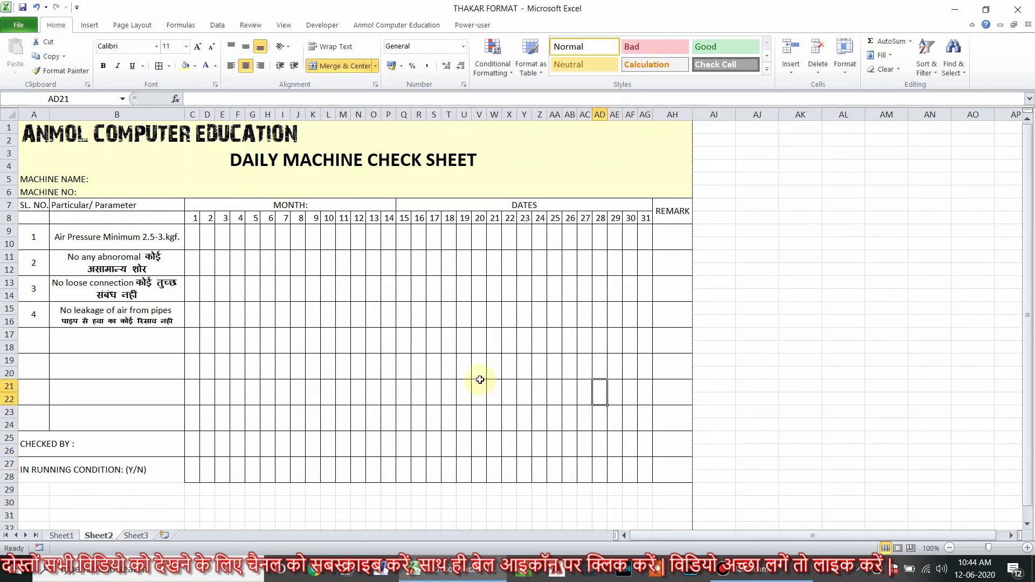
- Merge rows 29–33 across columns A to AH into one blank cell
scroll(477, 372, "down", 4)
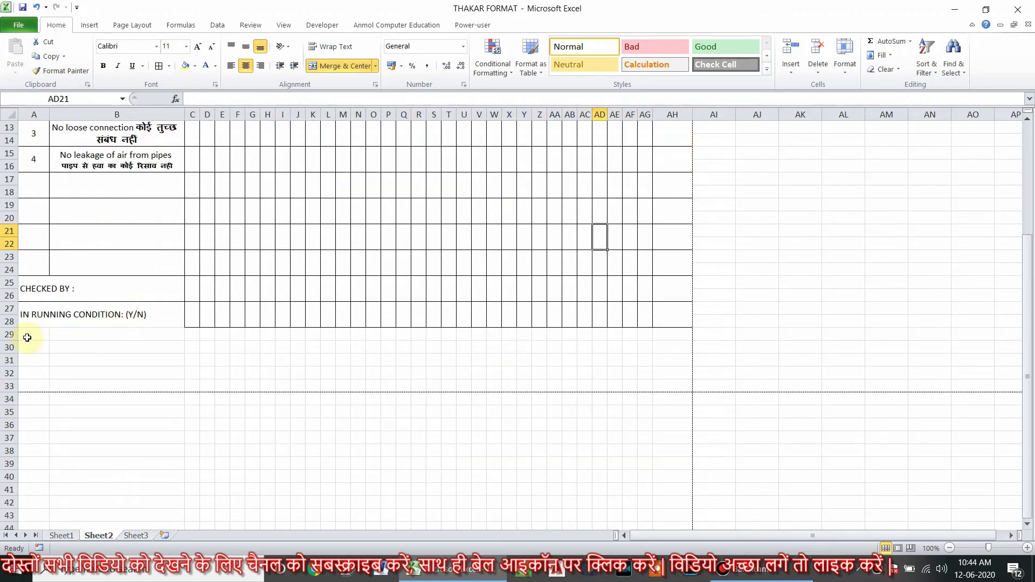
mouse_move(27, 337)
left_mouse_down()
mouse_move(302, 358)
mouse_move(688, 365)
mouse_move(688, 379)
mouse_move(666, 377)
left_mouse_up()
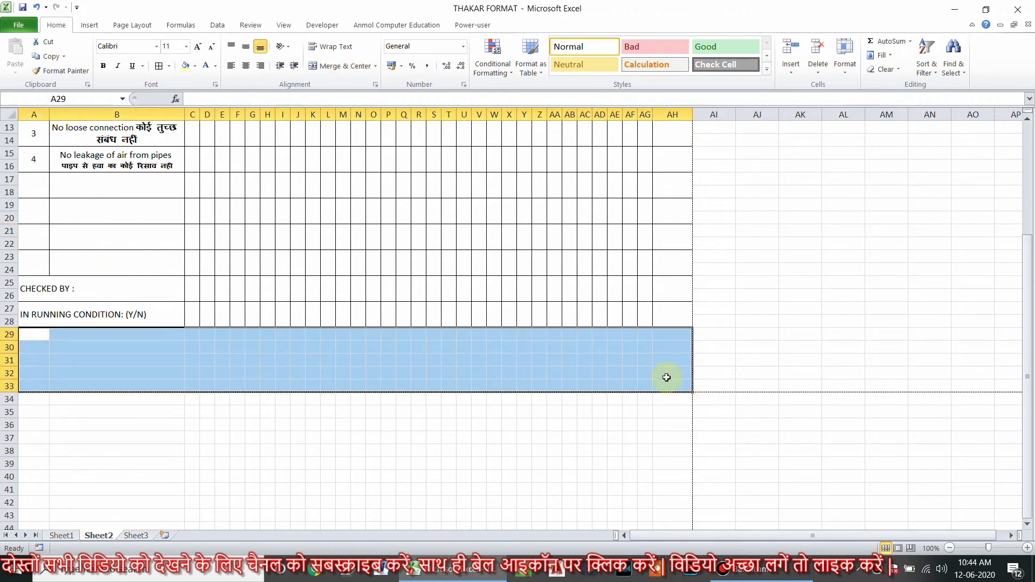
left_click(345, 66)
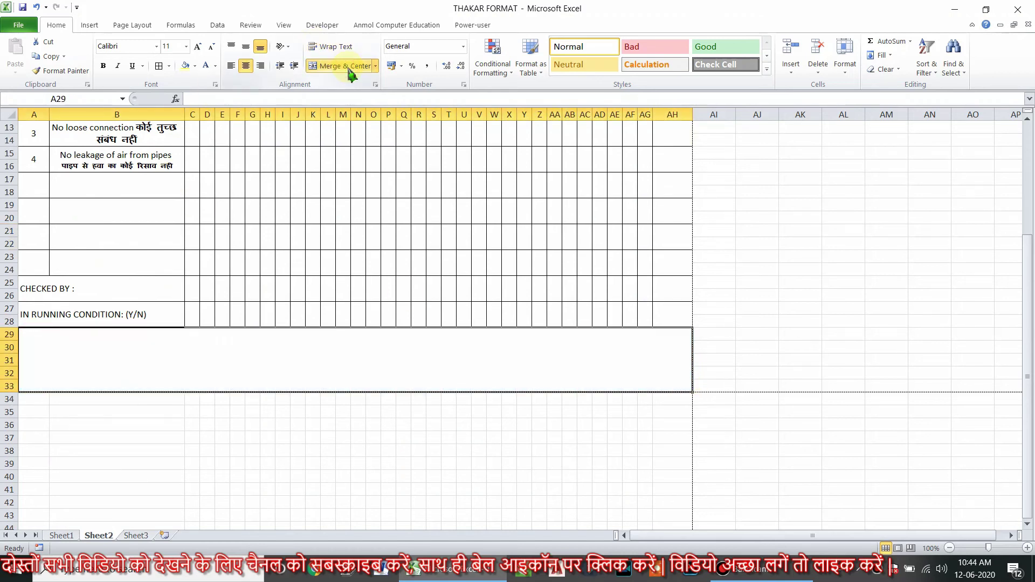
left_click(178, 457)
- Put an outside border around the merged A29:AH33 block
left_click(196, 353)
left_click(138, 313)
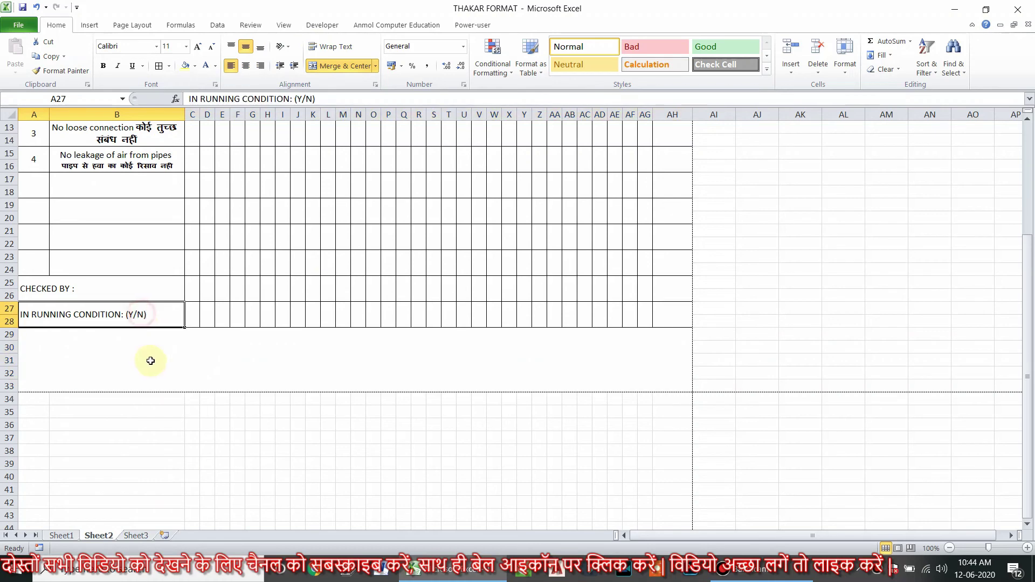
left_click(150, 361)
left_click(169, 65)
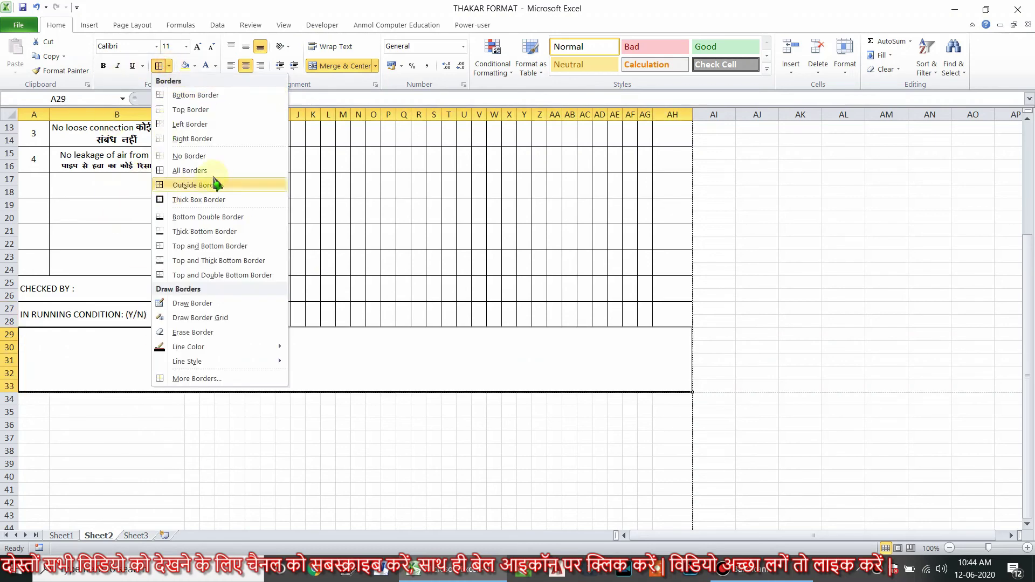
left_click(216, 185)
left_click_drag(192, 399, 192, 411)
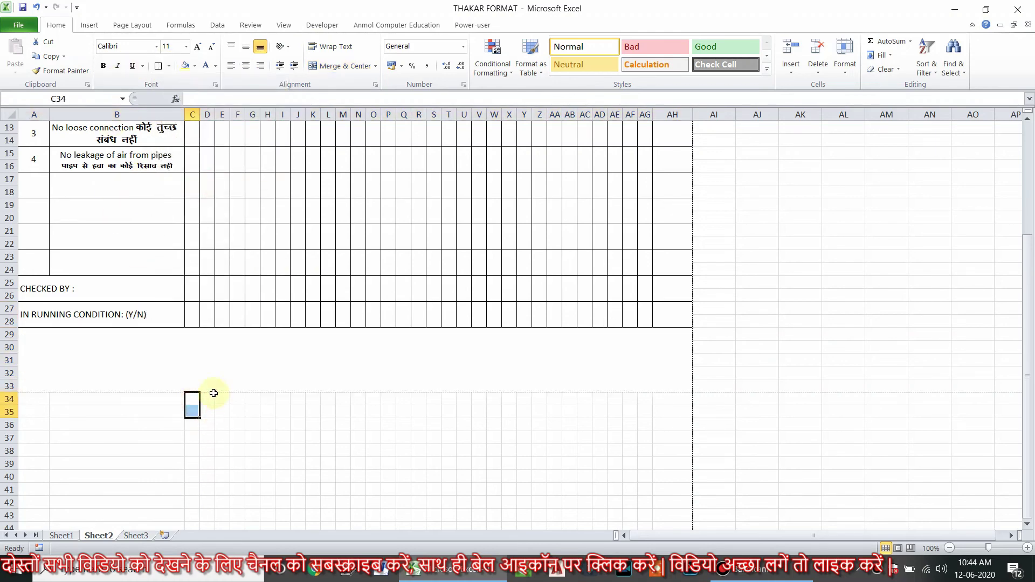
left_click(237, 351)
scroll(238, 360, "up", 4)
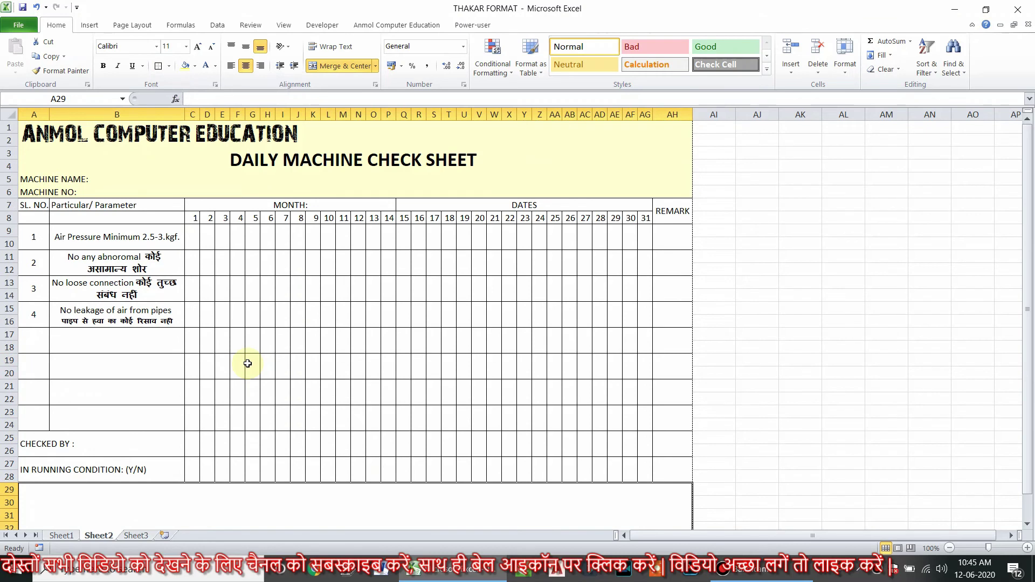
left_click(799, 229)
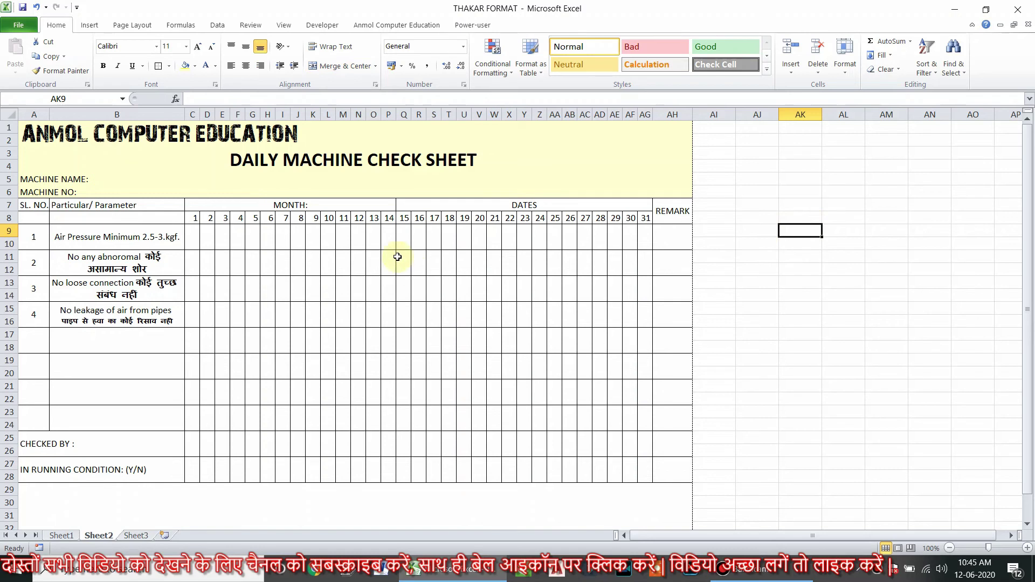
- Bold the column headings in A7:AH8 and the serial numbers and labels in A9:B28
left_click_drag(36, 206, 664, 210)
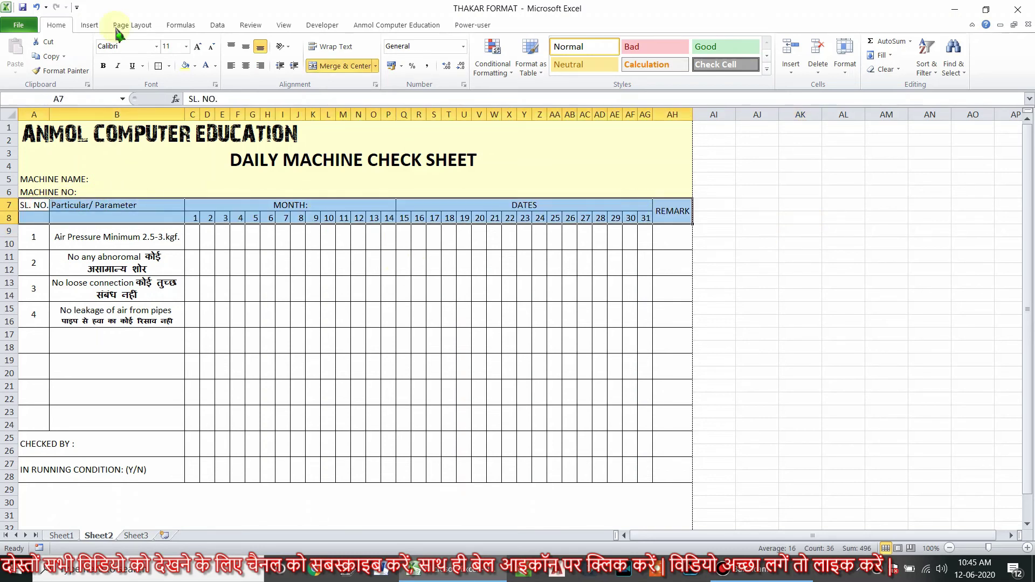
left_click(103, 65)
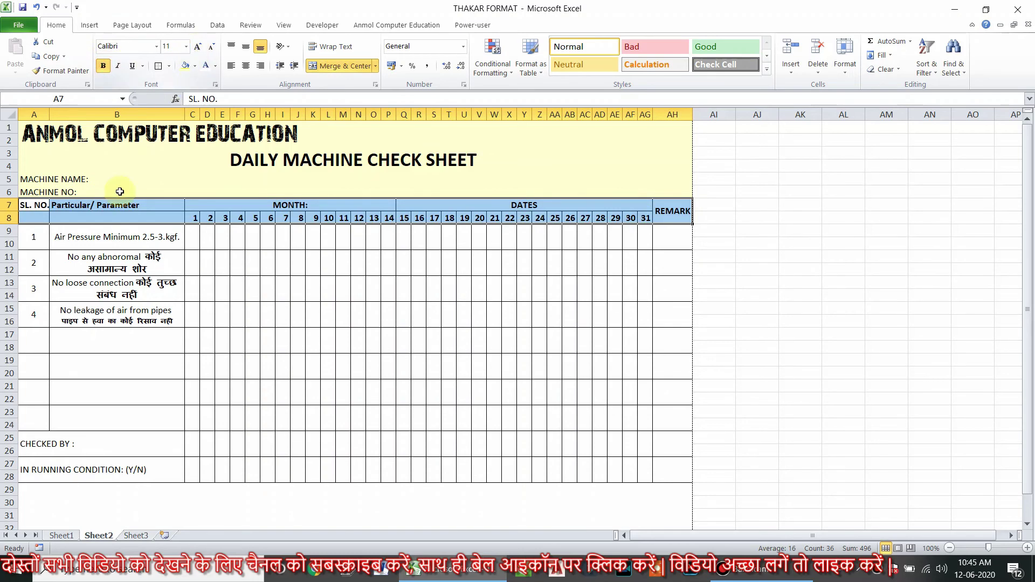
left_click_drag(33, 230, 127, 271)
left_click_drag(120, 452, 122, 472)
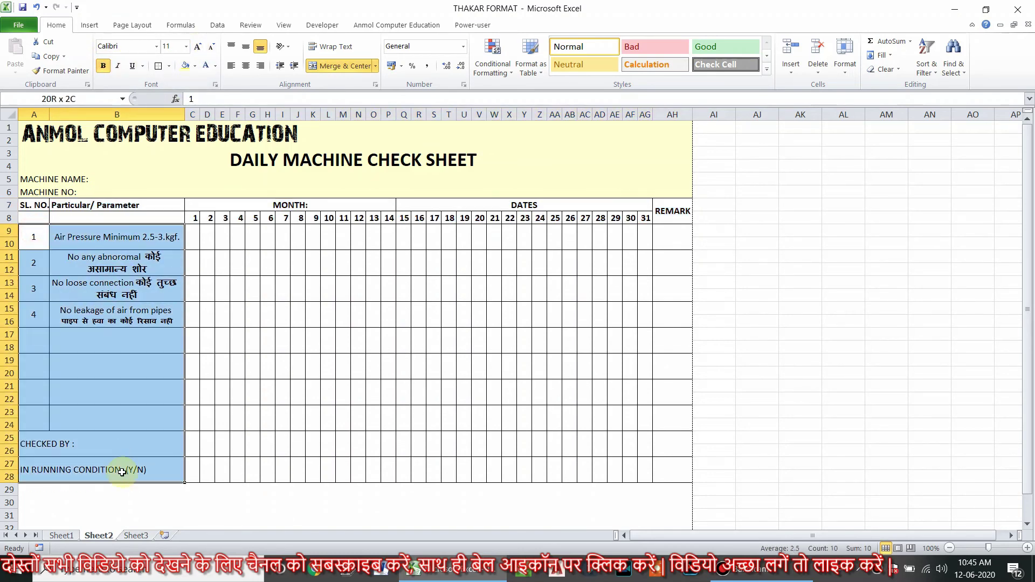
left_click(103, 65)
left_click(283, 314)
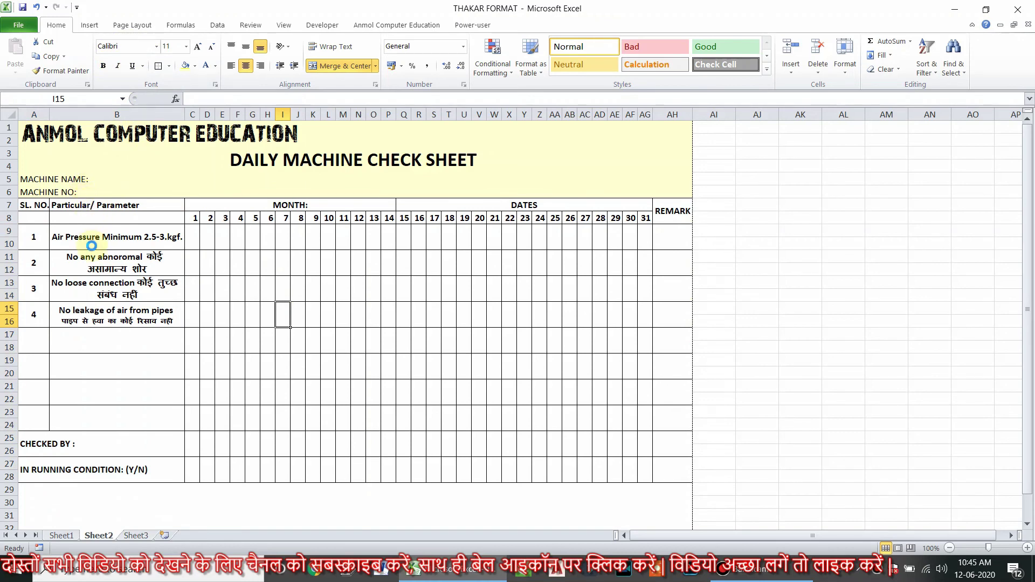
key("ctrl+p")
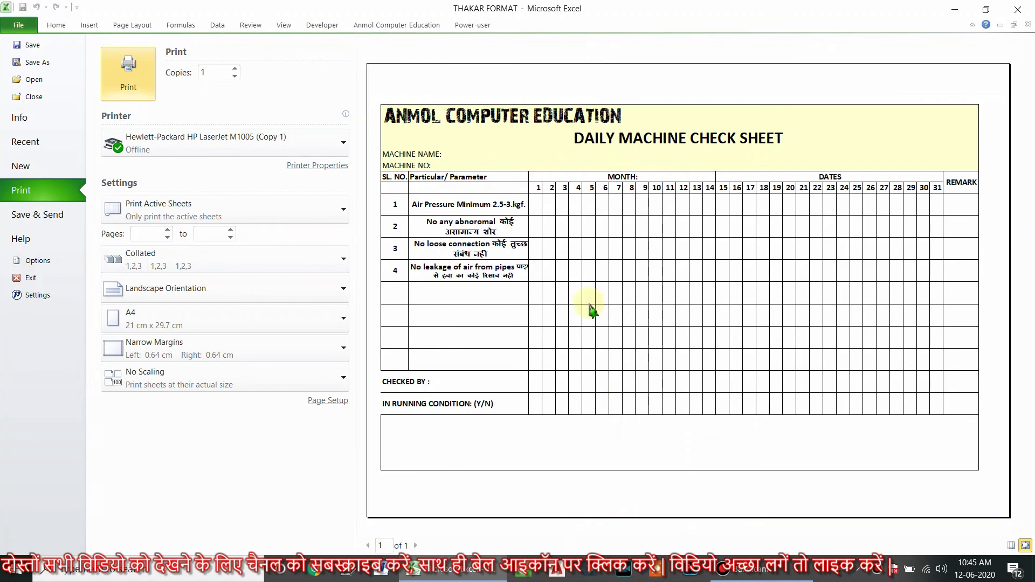
left_click(56, 24)
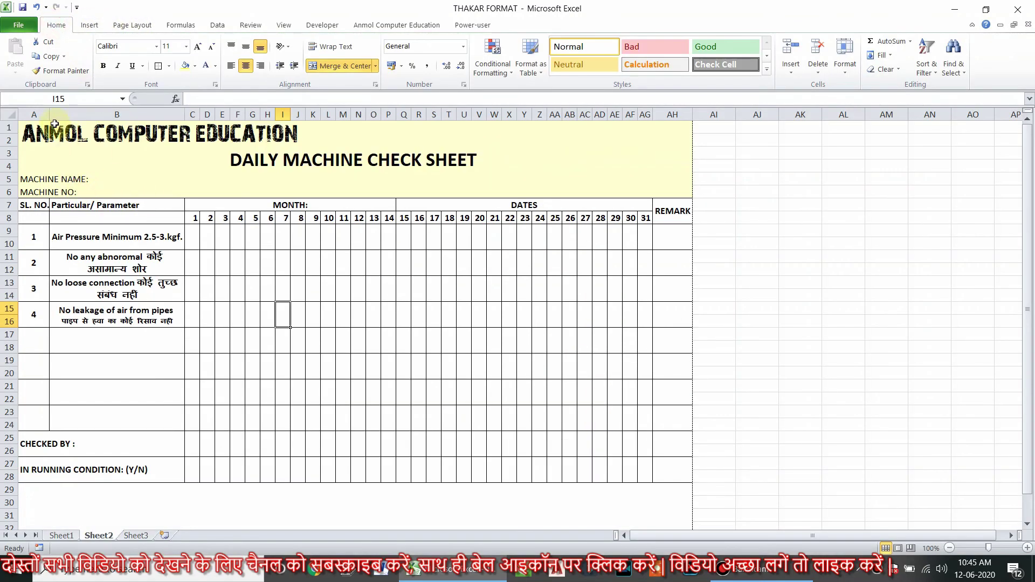
mouse_move(33, 132)
left_mouse_down()
mouse_move(626, 509)
mouse_move(630, 447)
left_mouse_up()
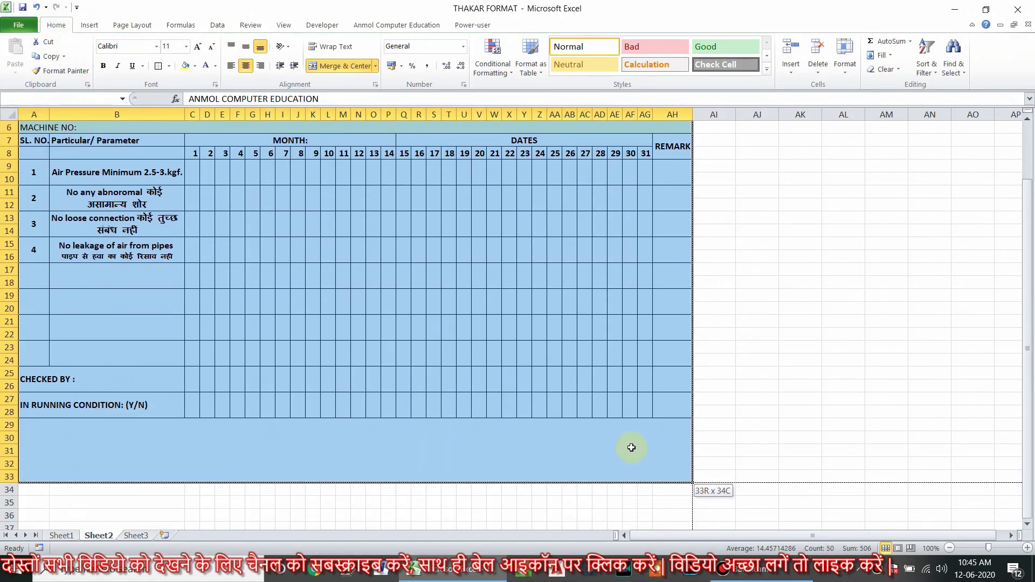
left_click(159, 64)
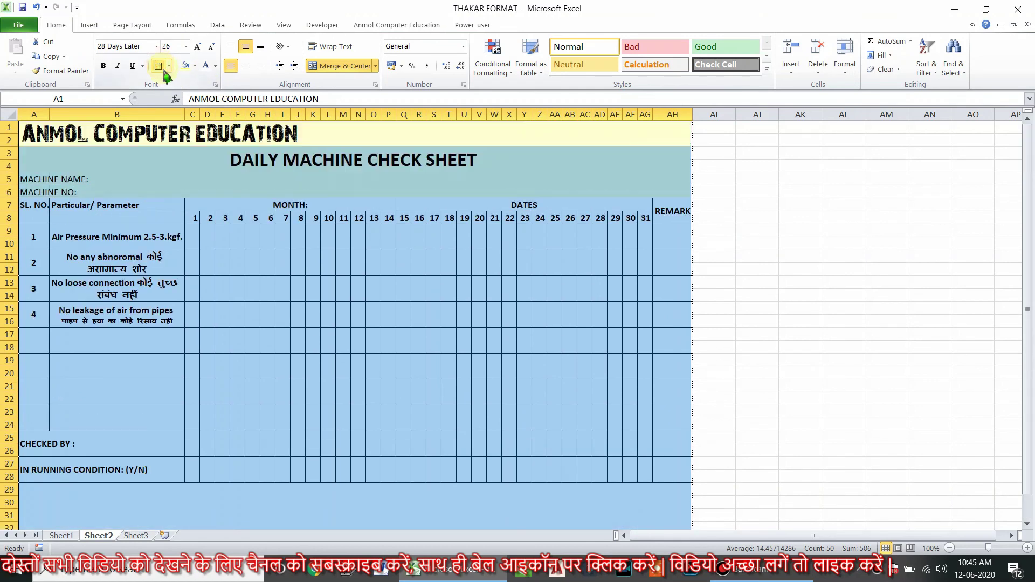
left_click(754, 256)
left_click(463, 268)
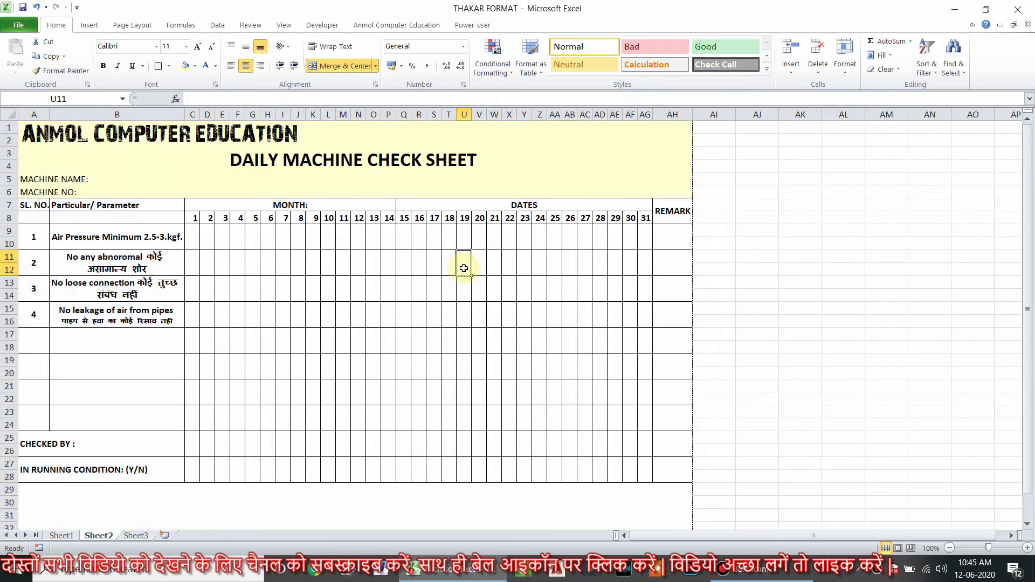
key("ctrl+p")
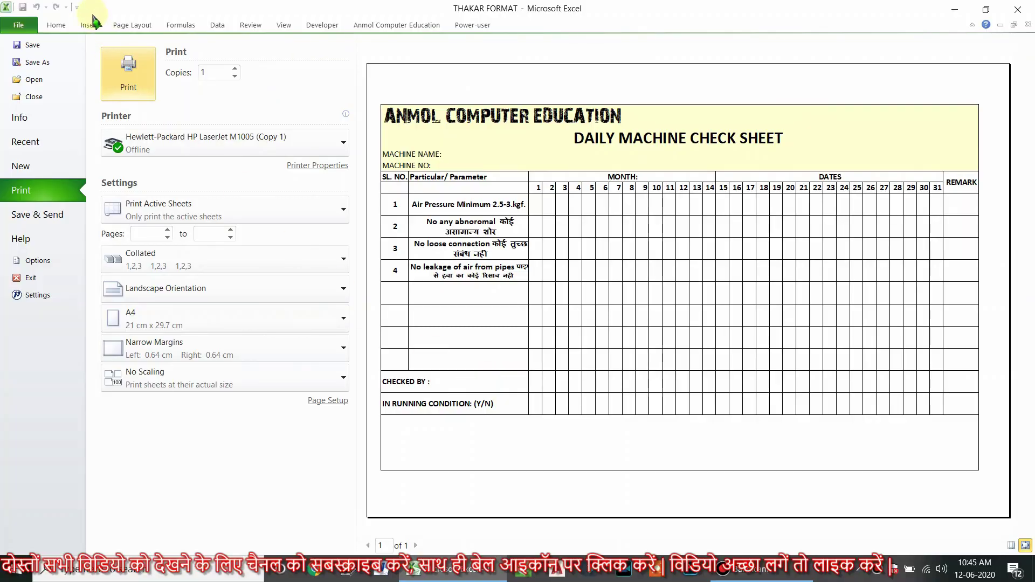
left_click(89, 25)
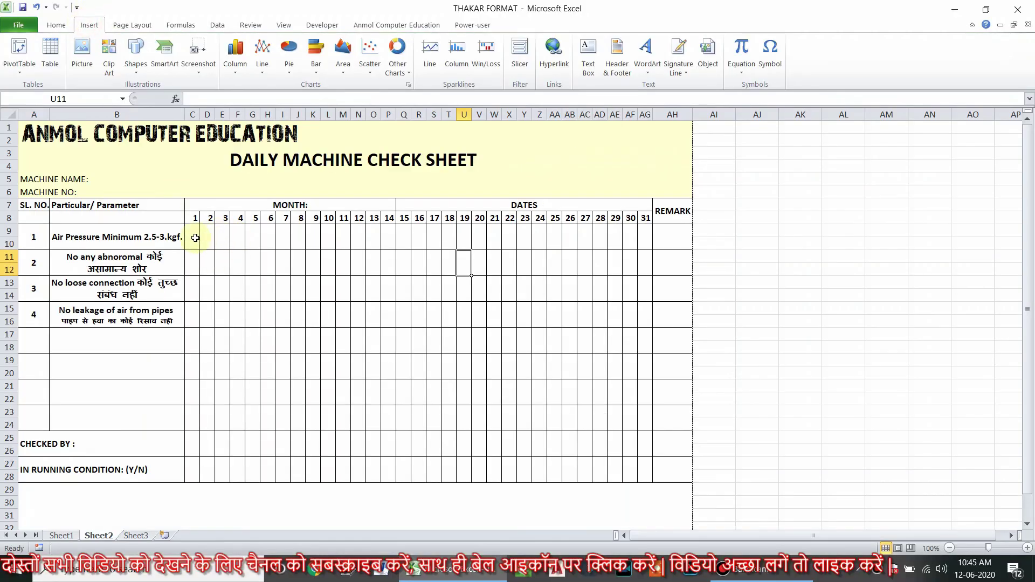
left_click(231, 240)
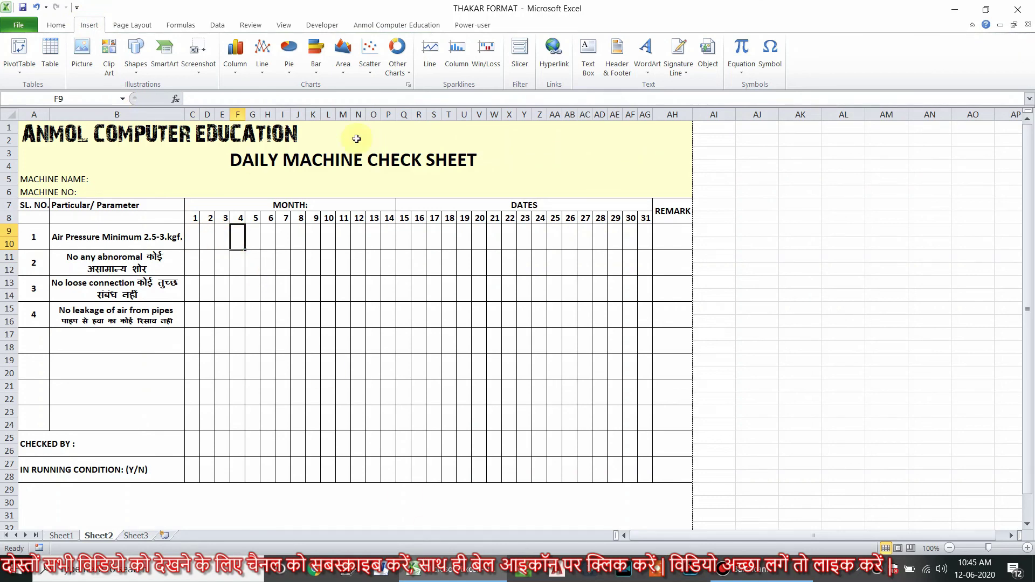
left_click(55, 25)
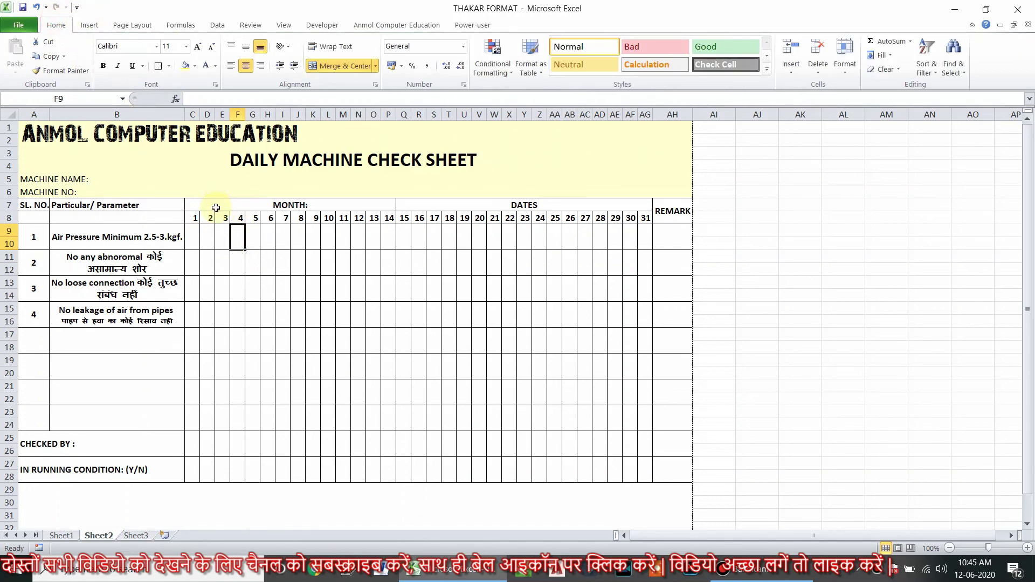
scroll(250, 327, "down", 8)
scroll(250, 328, "up", 8)
- Make the A1:AH6 header text red, undoing a trial dark blue fill
mouse_move(120, 134)
left_mouse_down()
mouse_move(365, 174)
mouse_move(366, 192)
left_mouse_up()
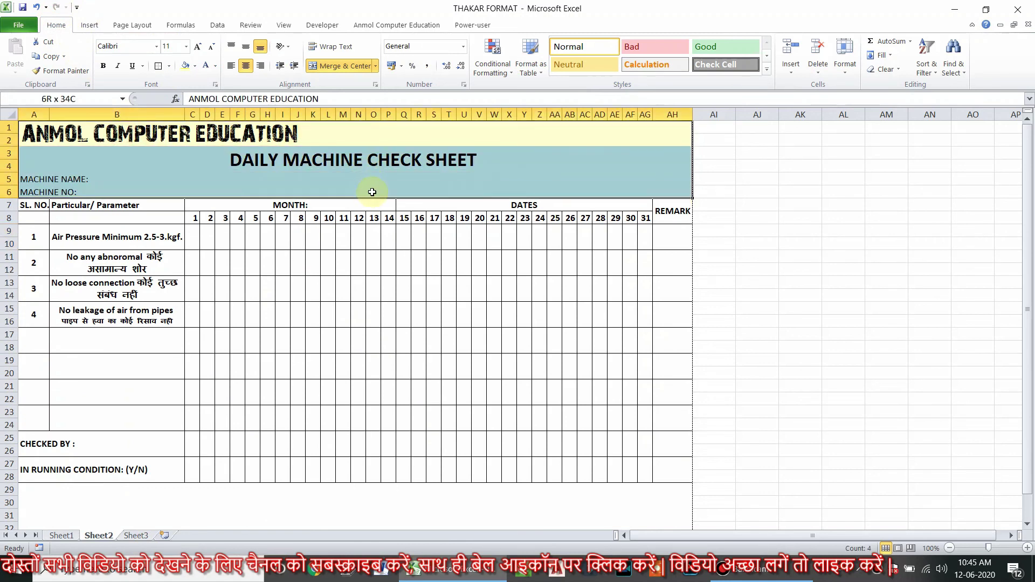
left_click(194, 65)
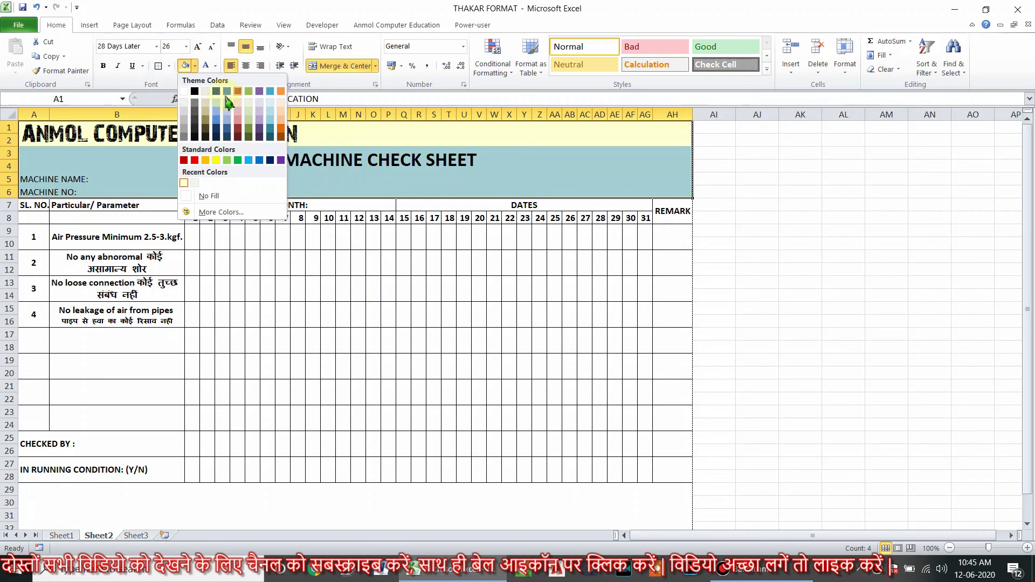
left_click(216, 92)
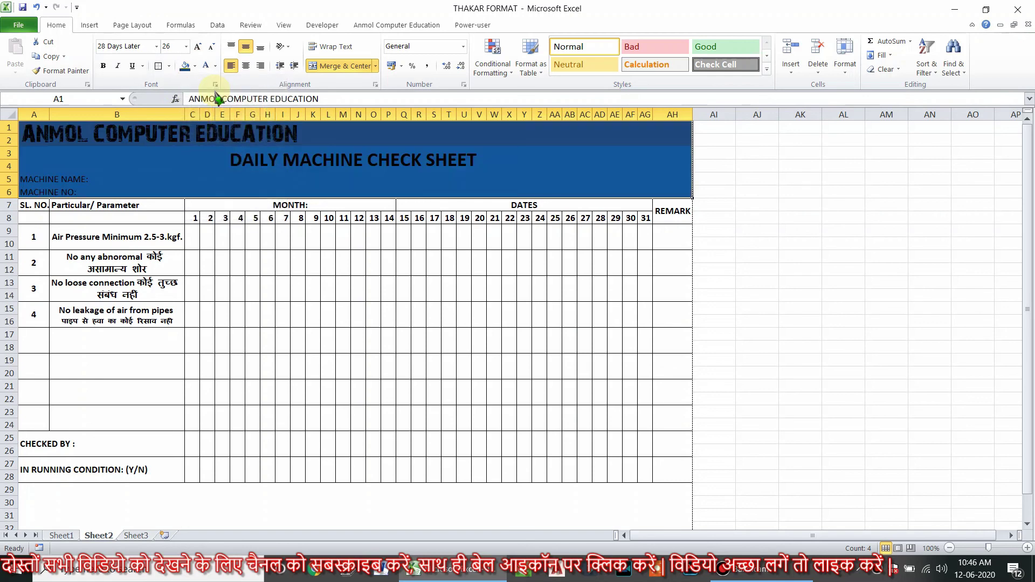
key("ctrl+z")
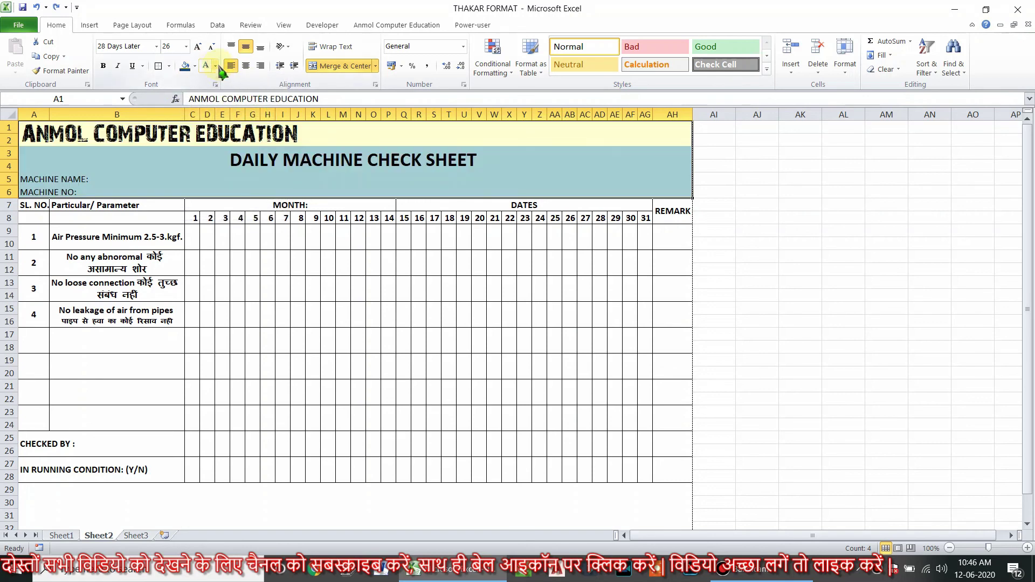
left_click(215, 65)
left_click(208, 174)
left_click(287, 298)
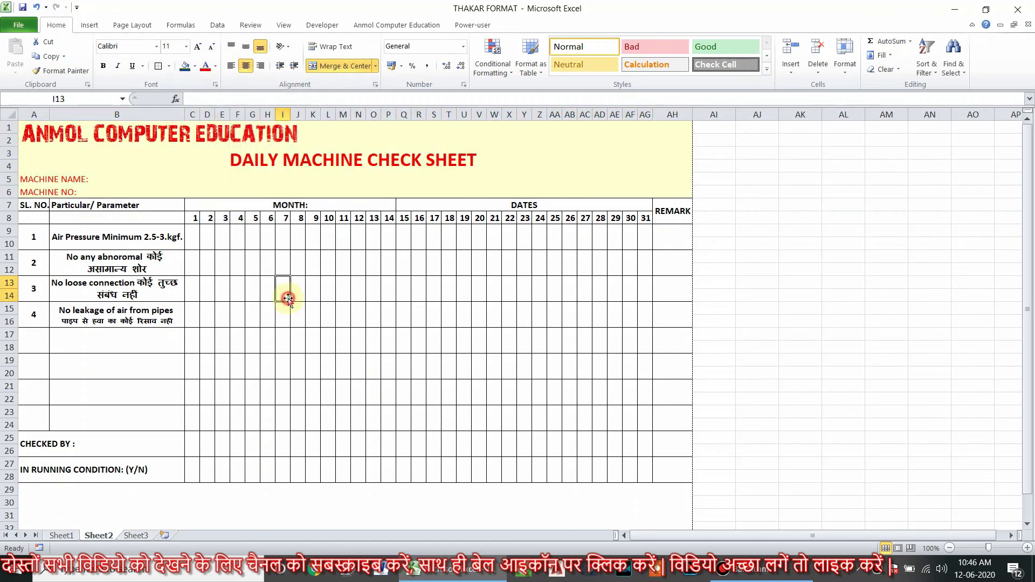